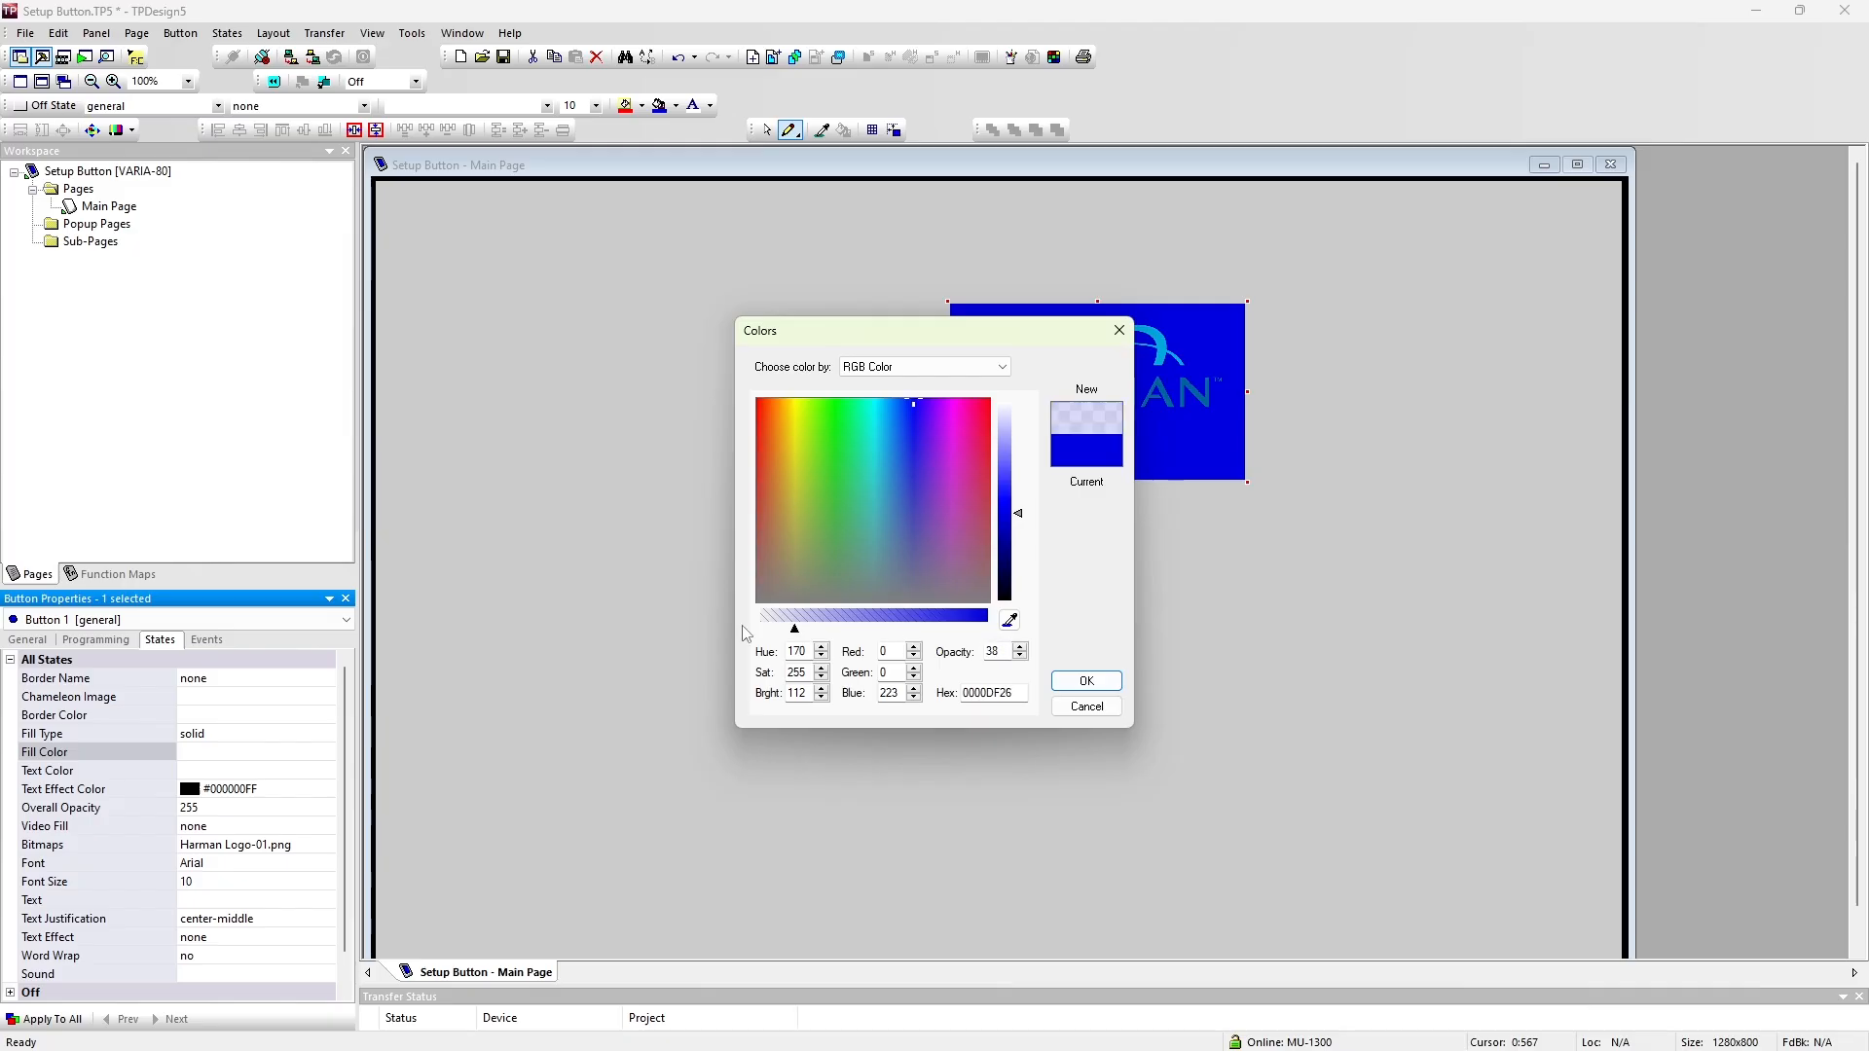
# Step: Apply the fully transparent fill colour #0000DF00 to the logo button and move it into the page's upper-right corner
pyautogui.click(1086, 680)
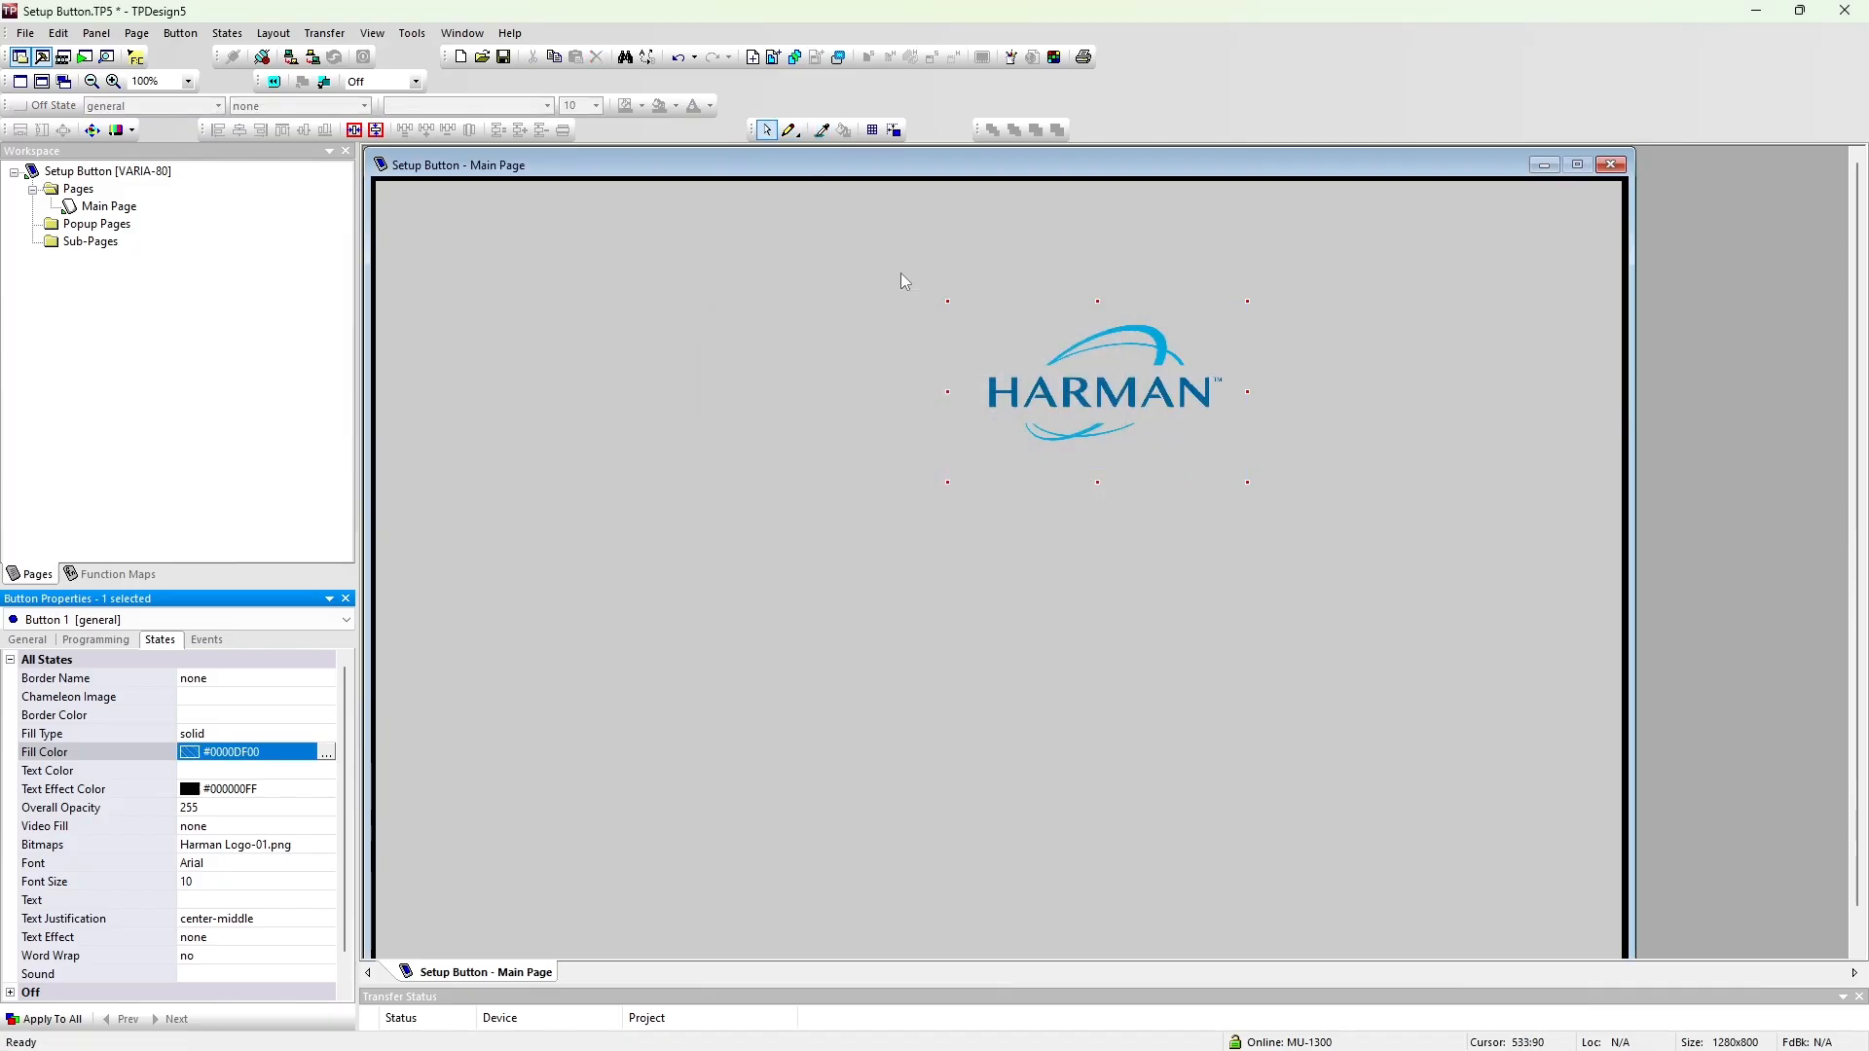
pyautogui.moveTo(1087, 404); pyautogui.dragTo(1453, 269)
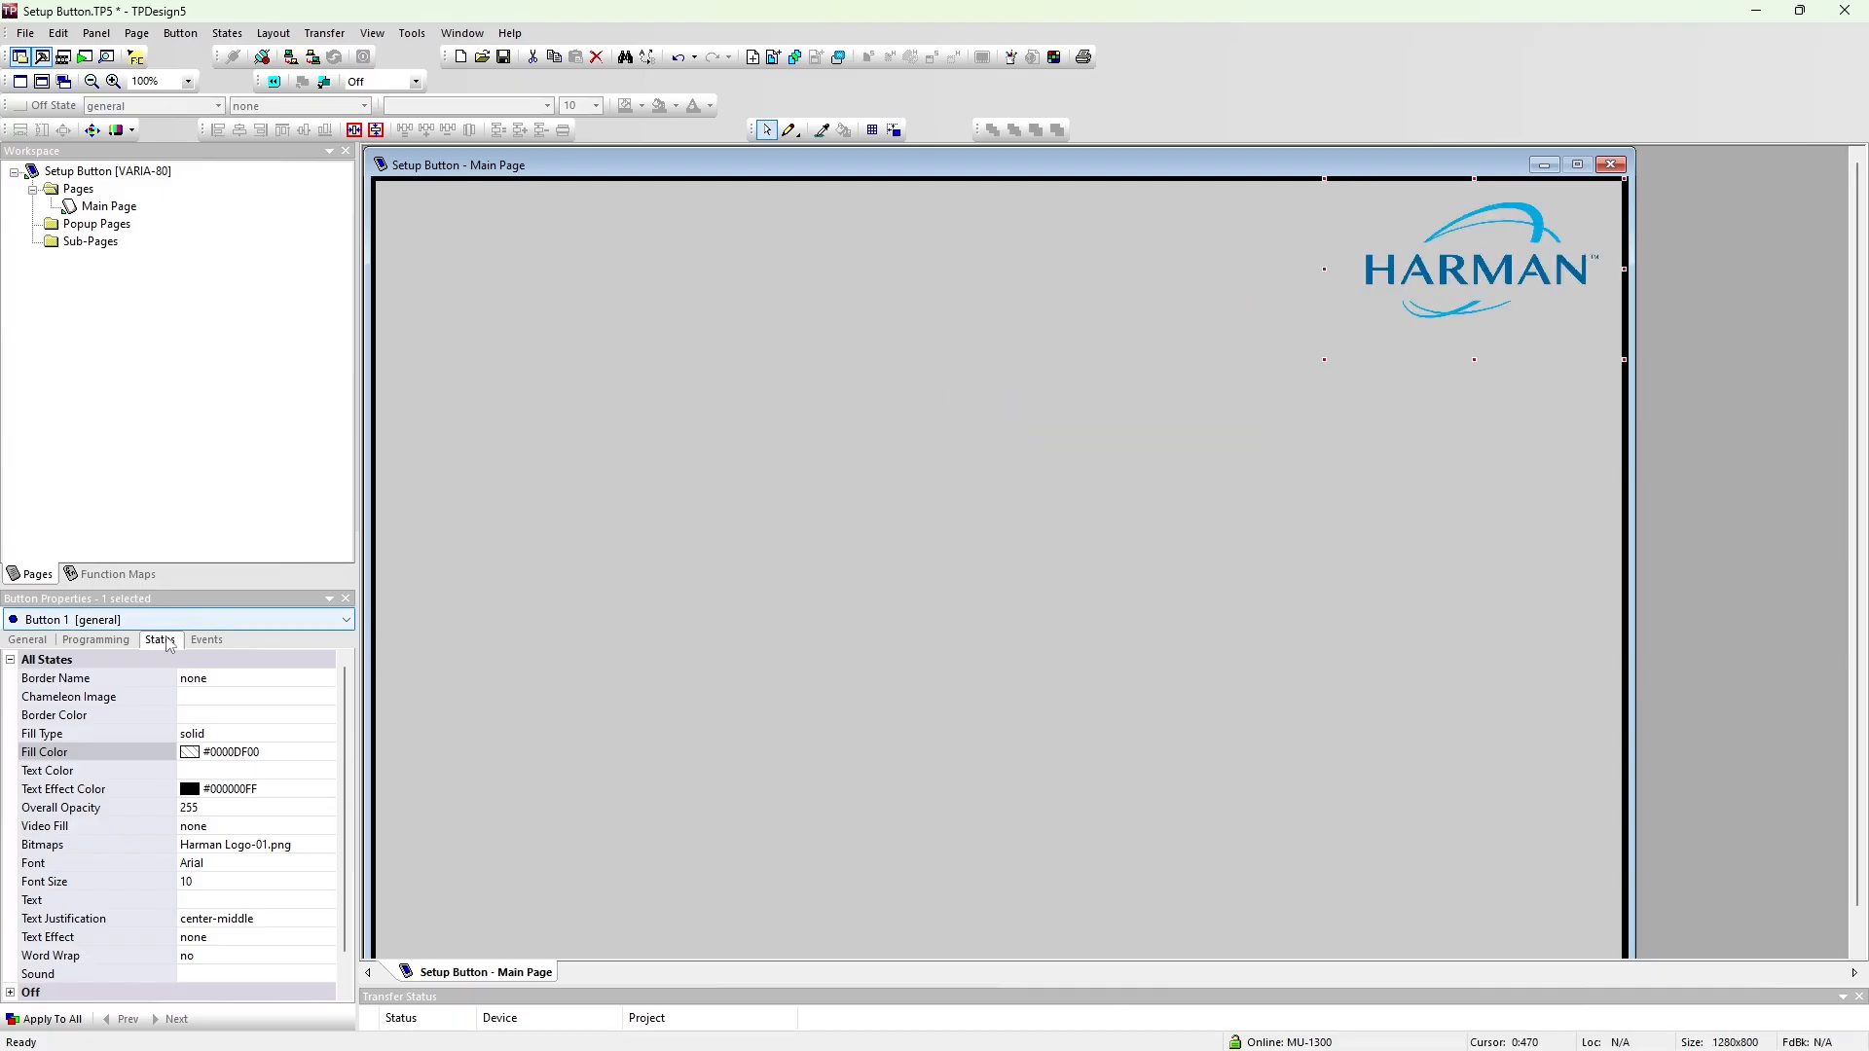
# Step: Set the logo button's channel port to 0 - setup port and its channel code to PageFlip: Protected Setup
pyautogui.click(96, 641)
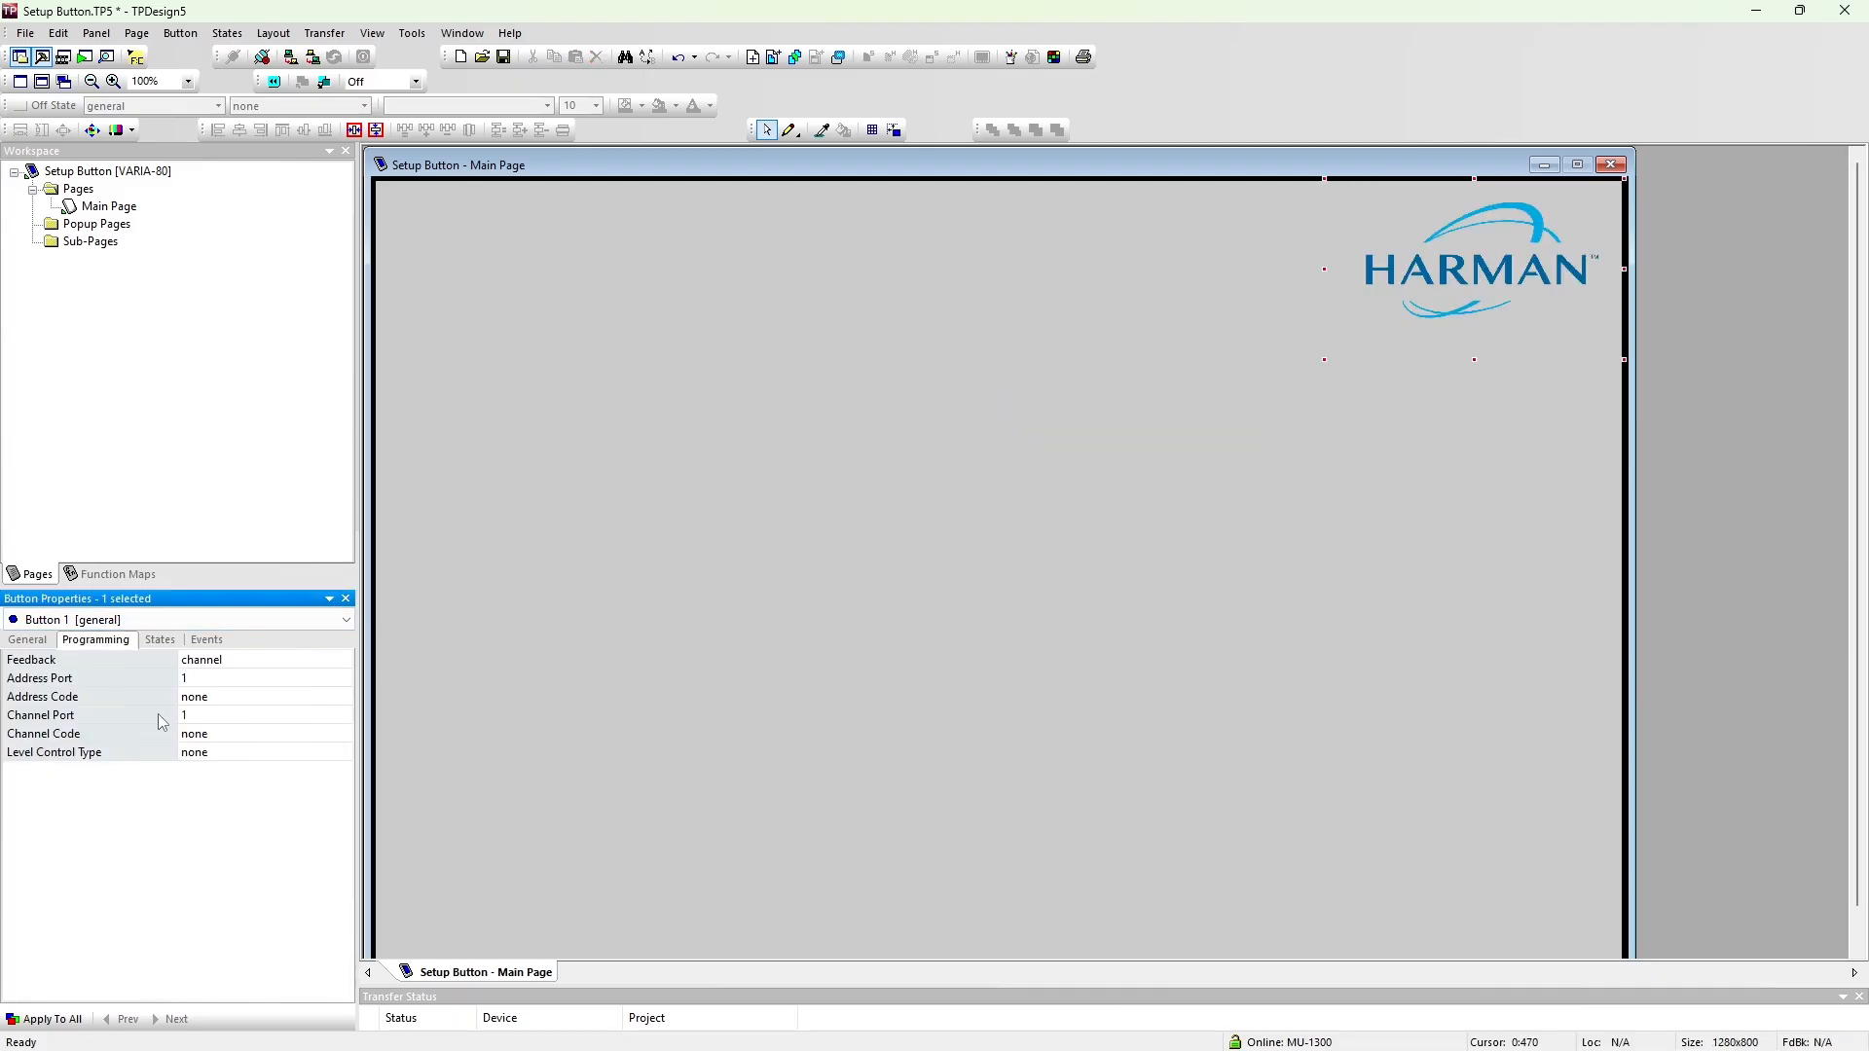
pyautogui.click(342, 719)
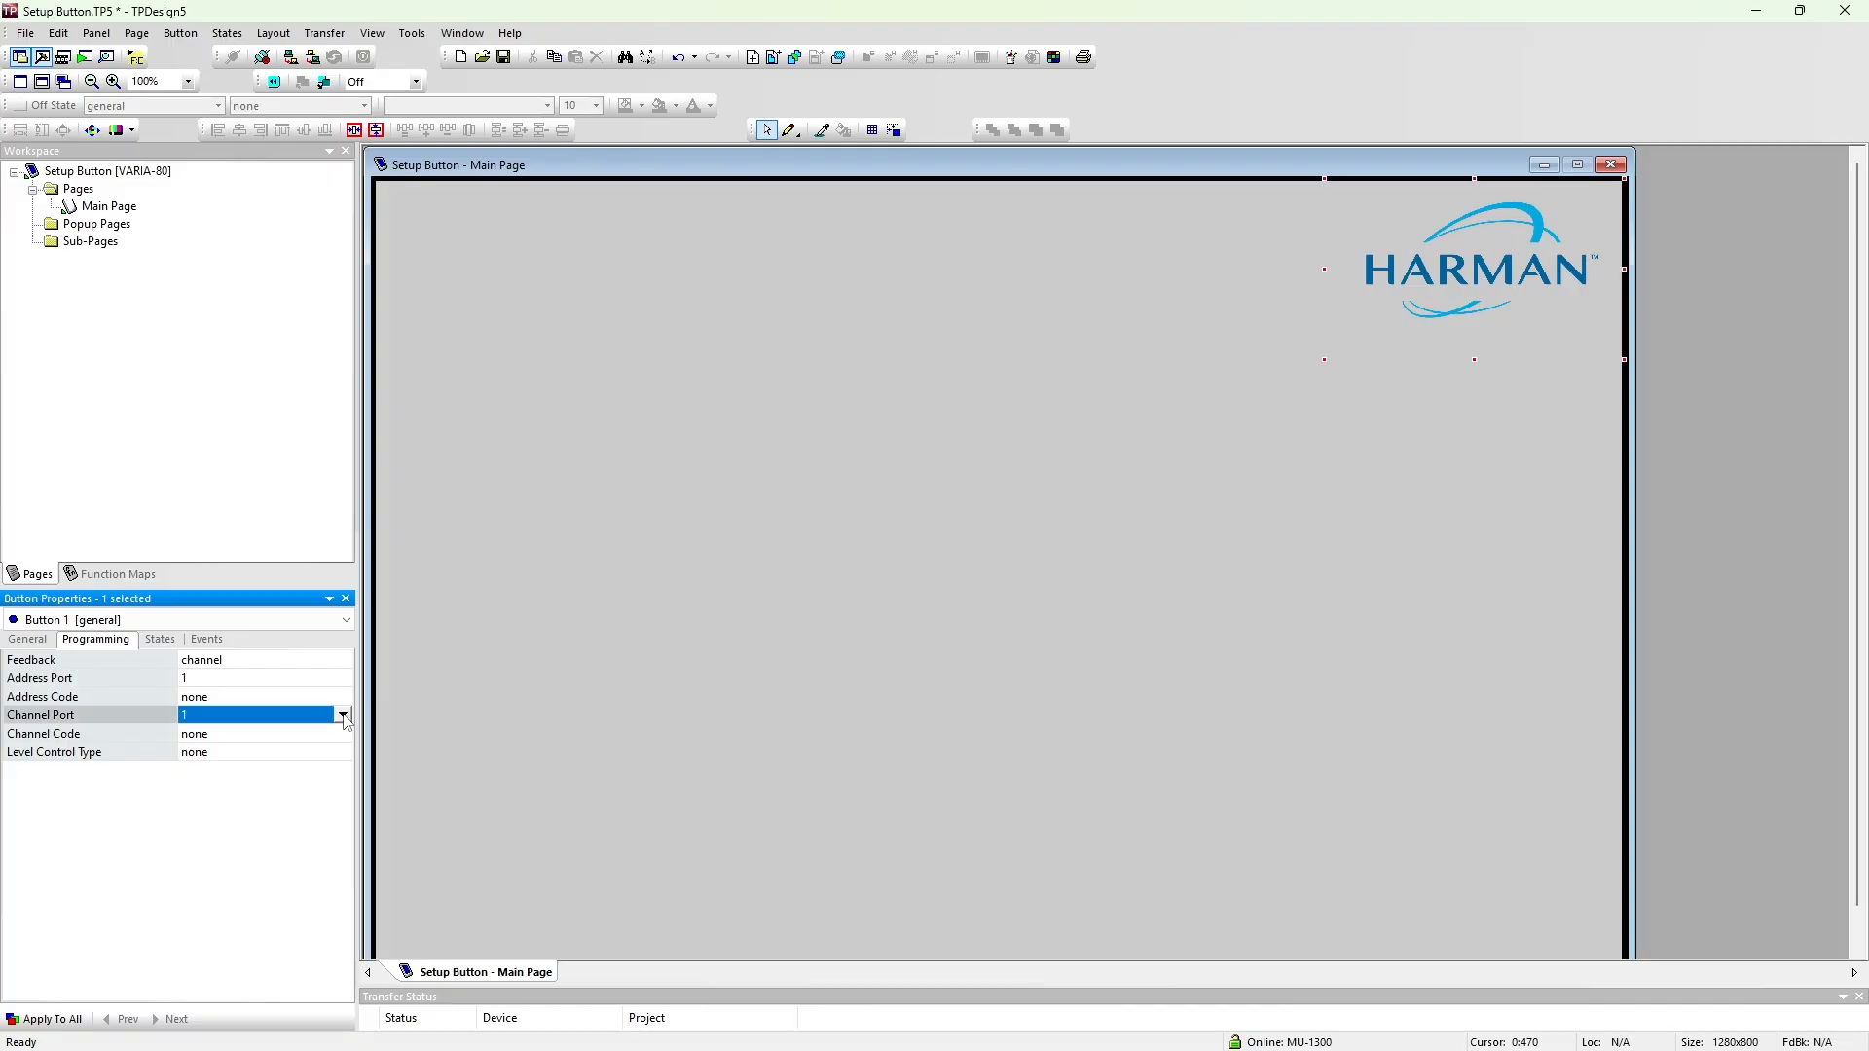
pyautogui.click(343, 716)
pyautogui.click(239, 732)
pyautogui.click(242, 736)
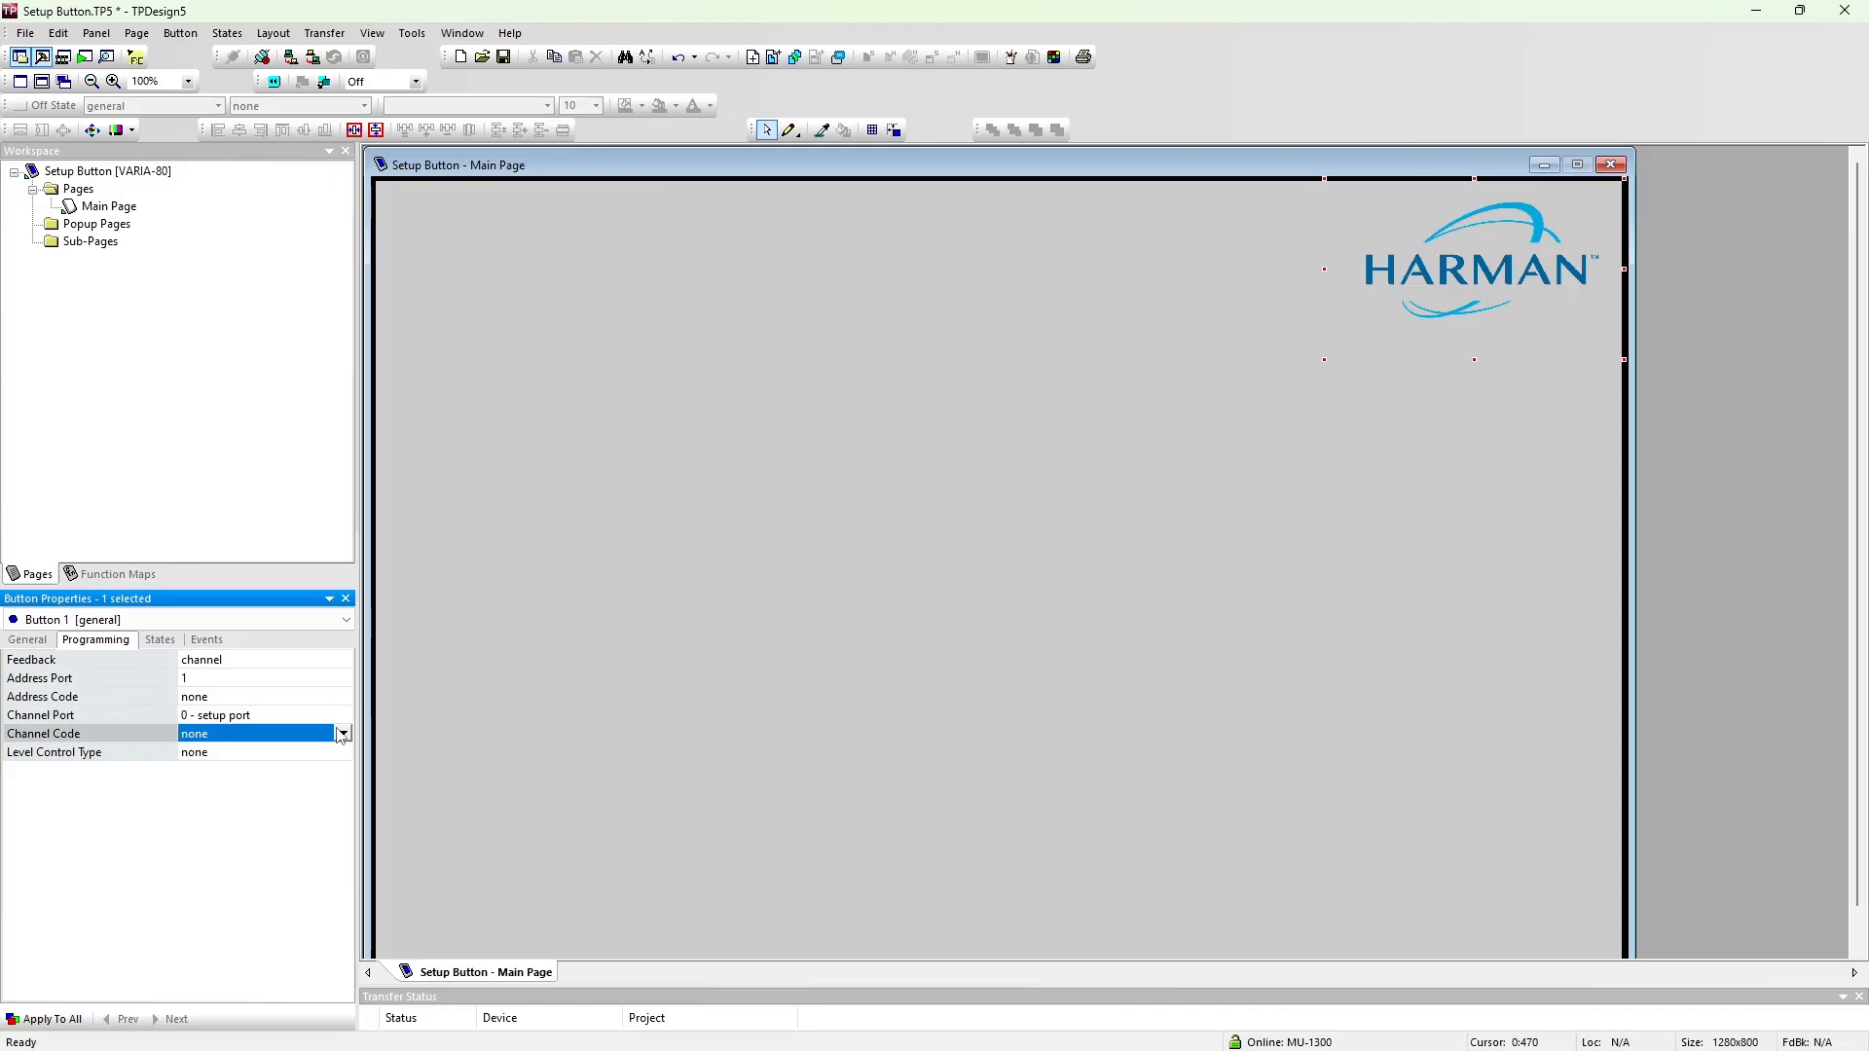
pyautogui.click(343, 734)
pyautogui.click(207, 772)
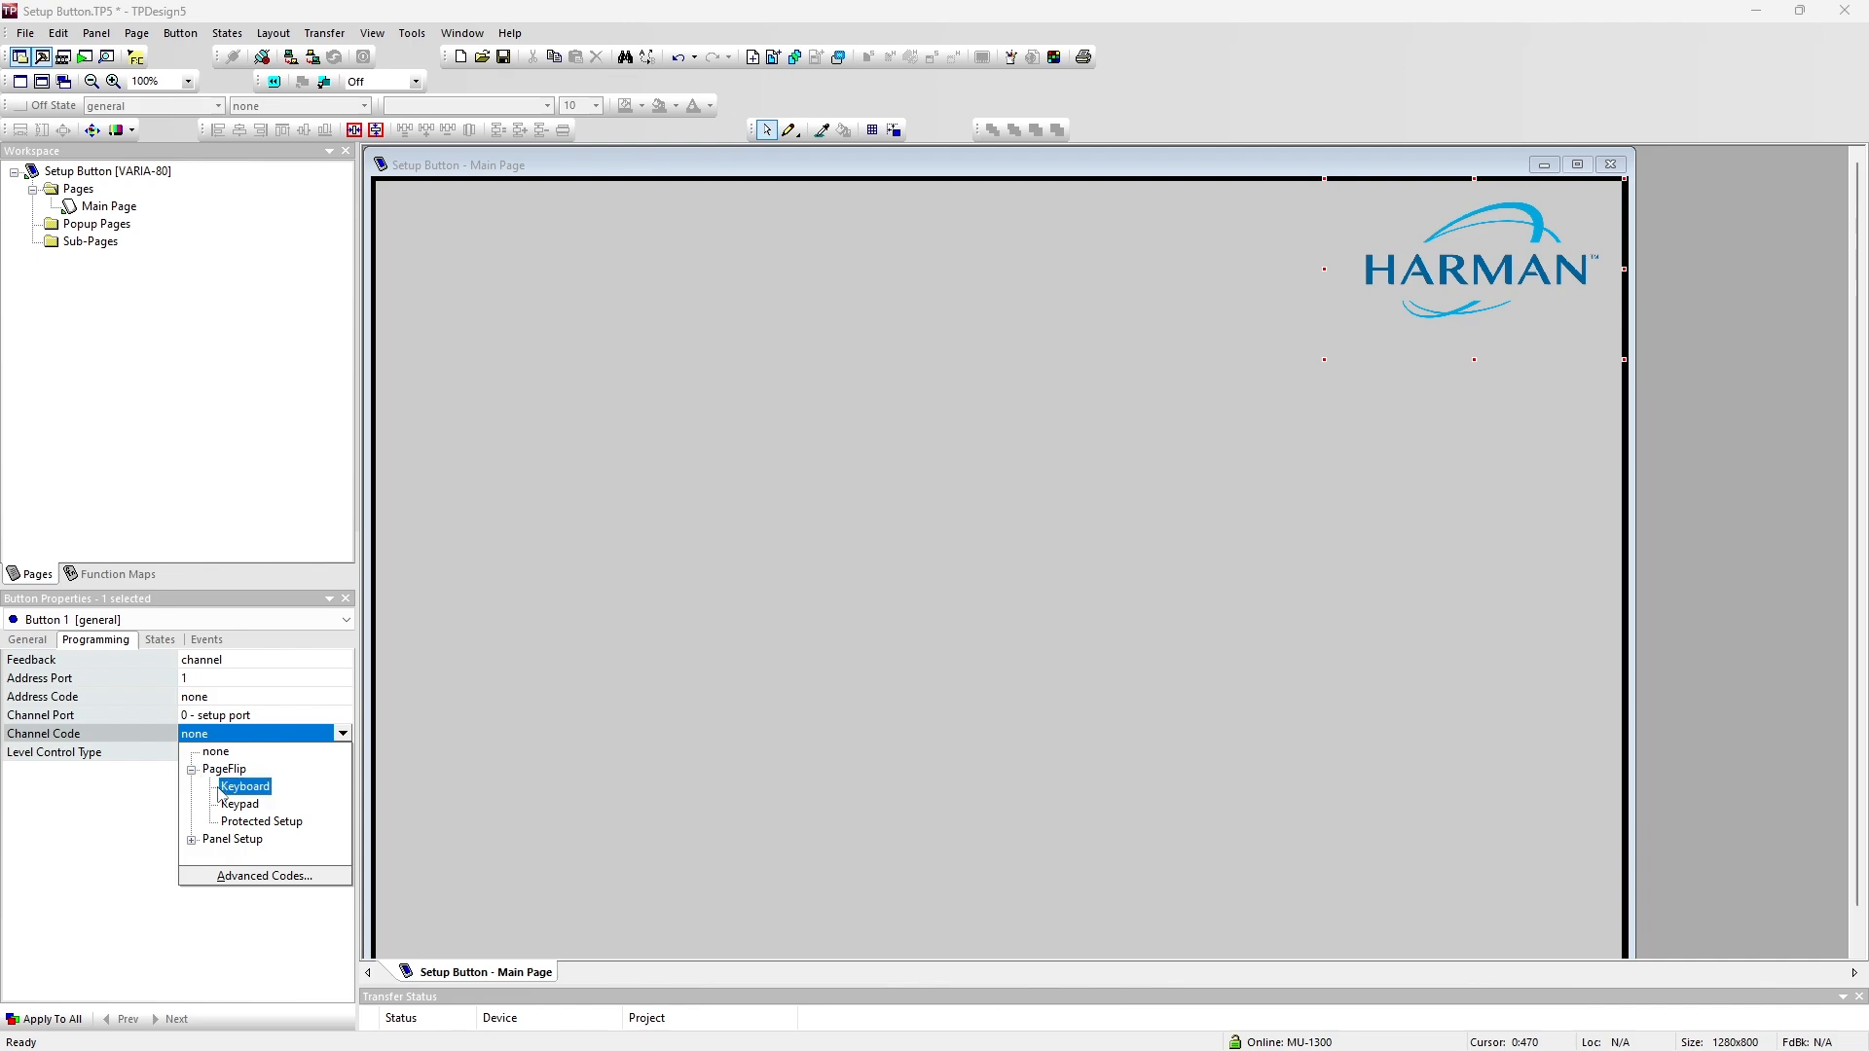
pyautogui.click(233, 823)
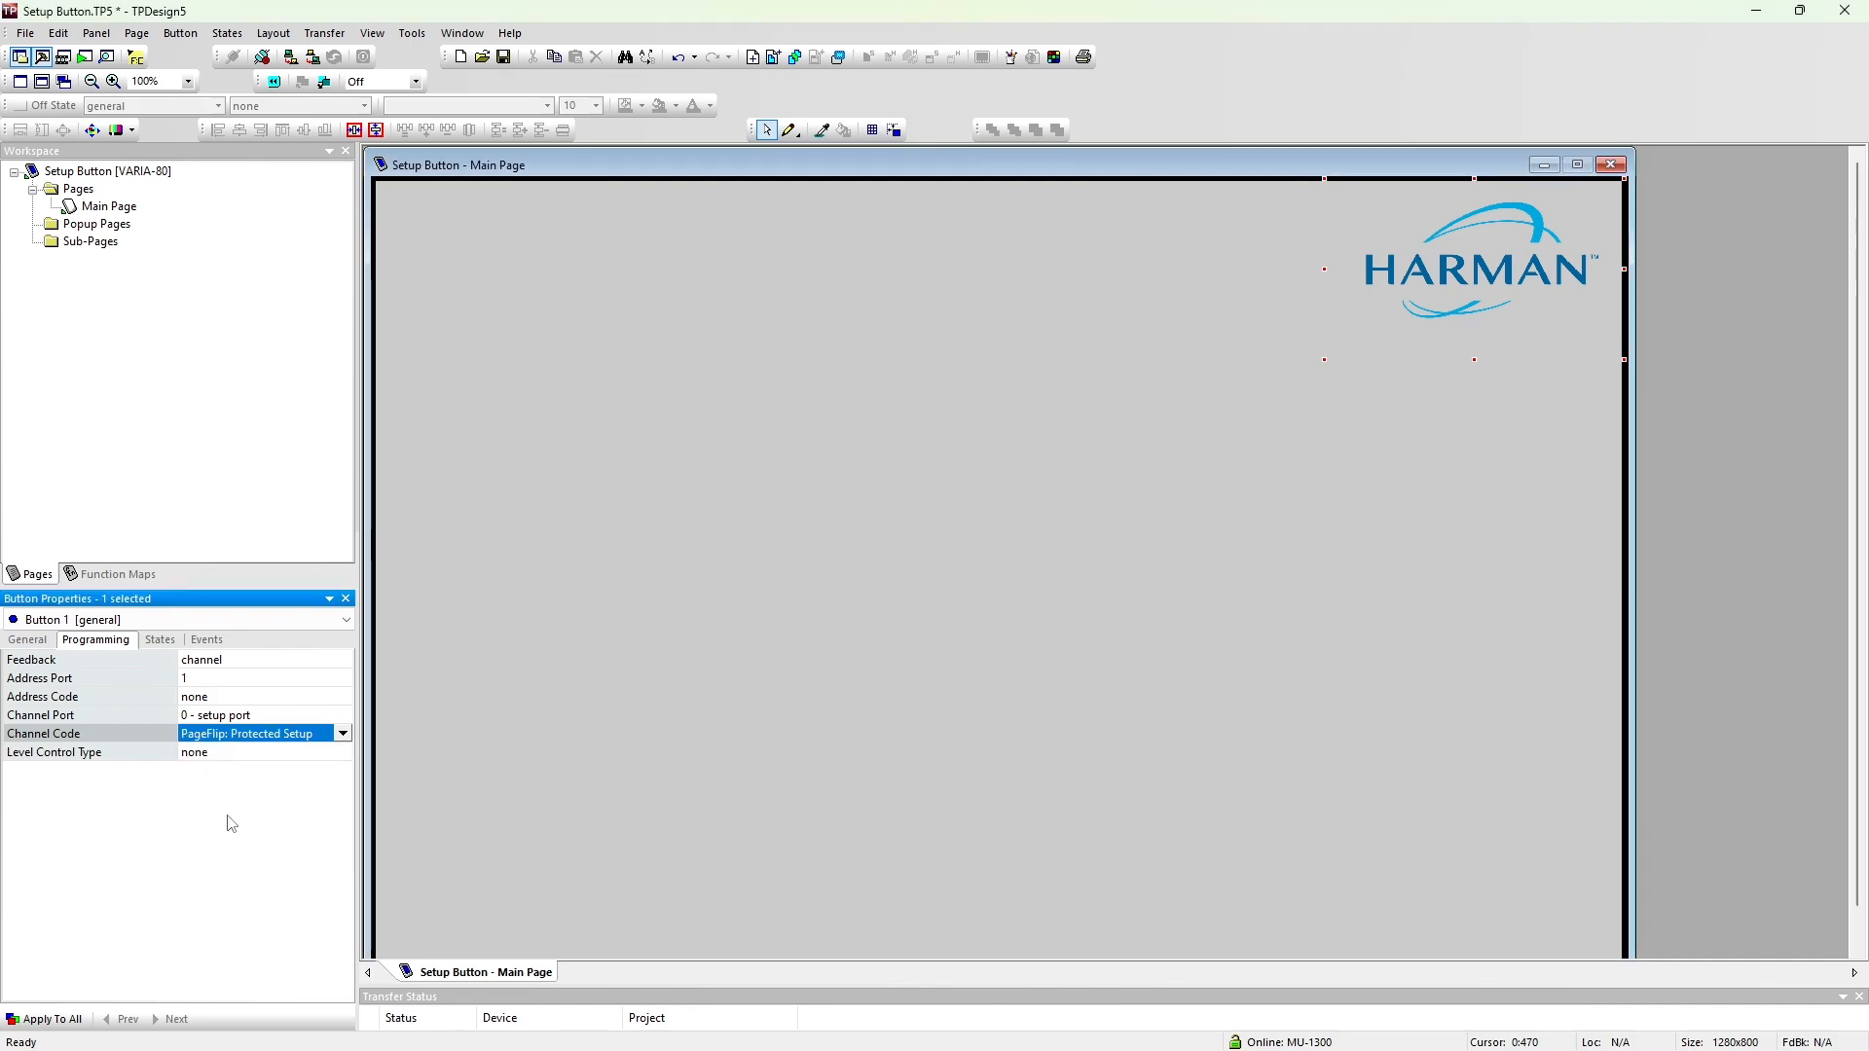
# Step: Set the logo button's touch style to bounding box
pyautogui.click(33, 639)
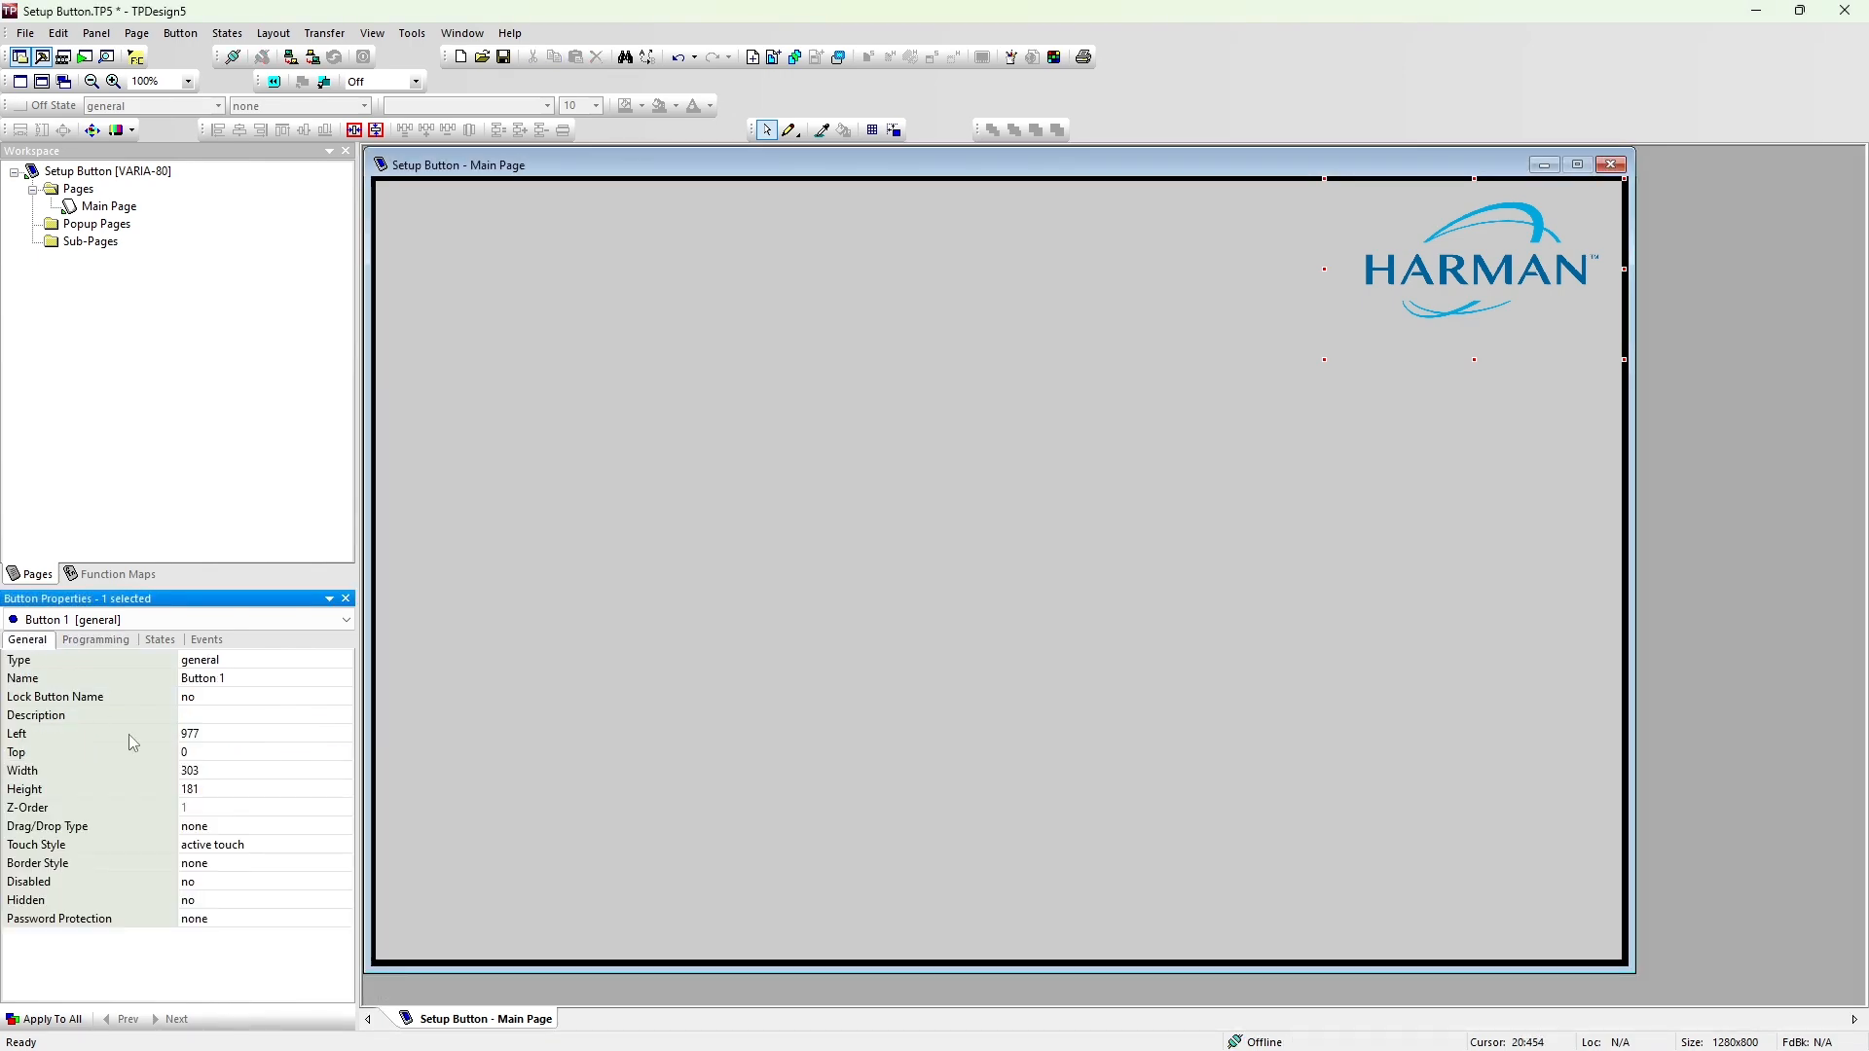
pyautogui.click(327, 847)
pyautogui.click(342, 844)
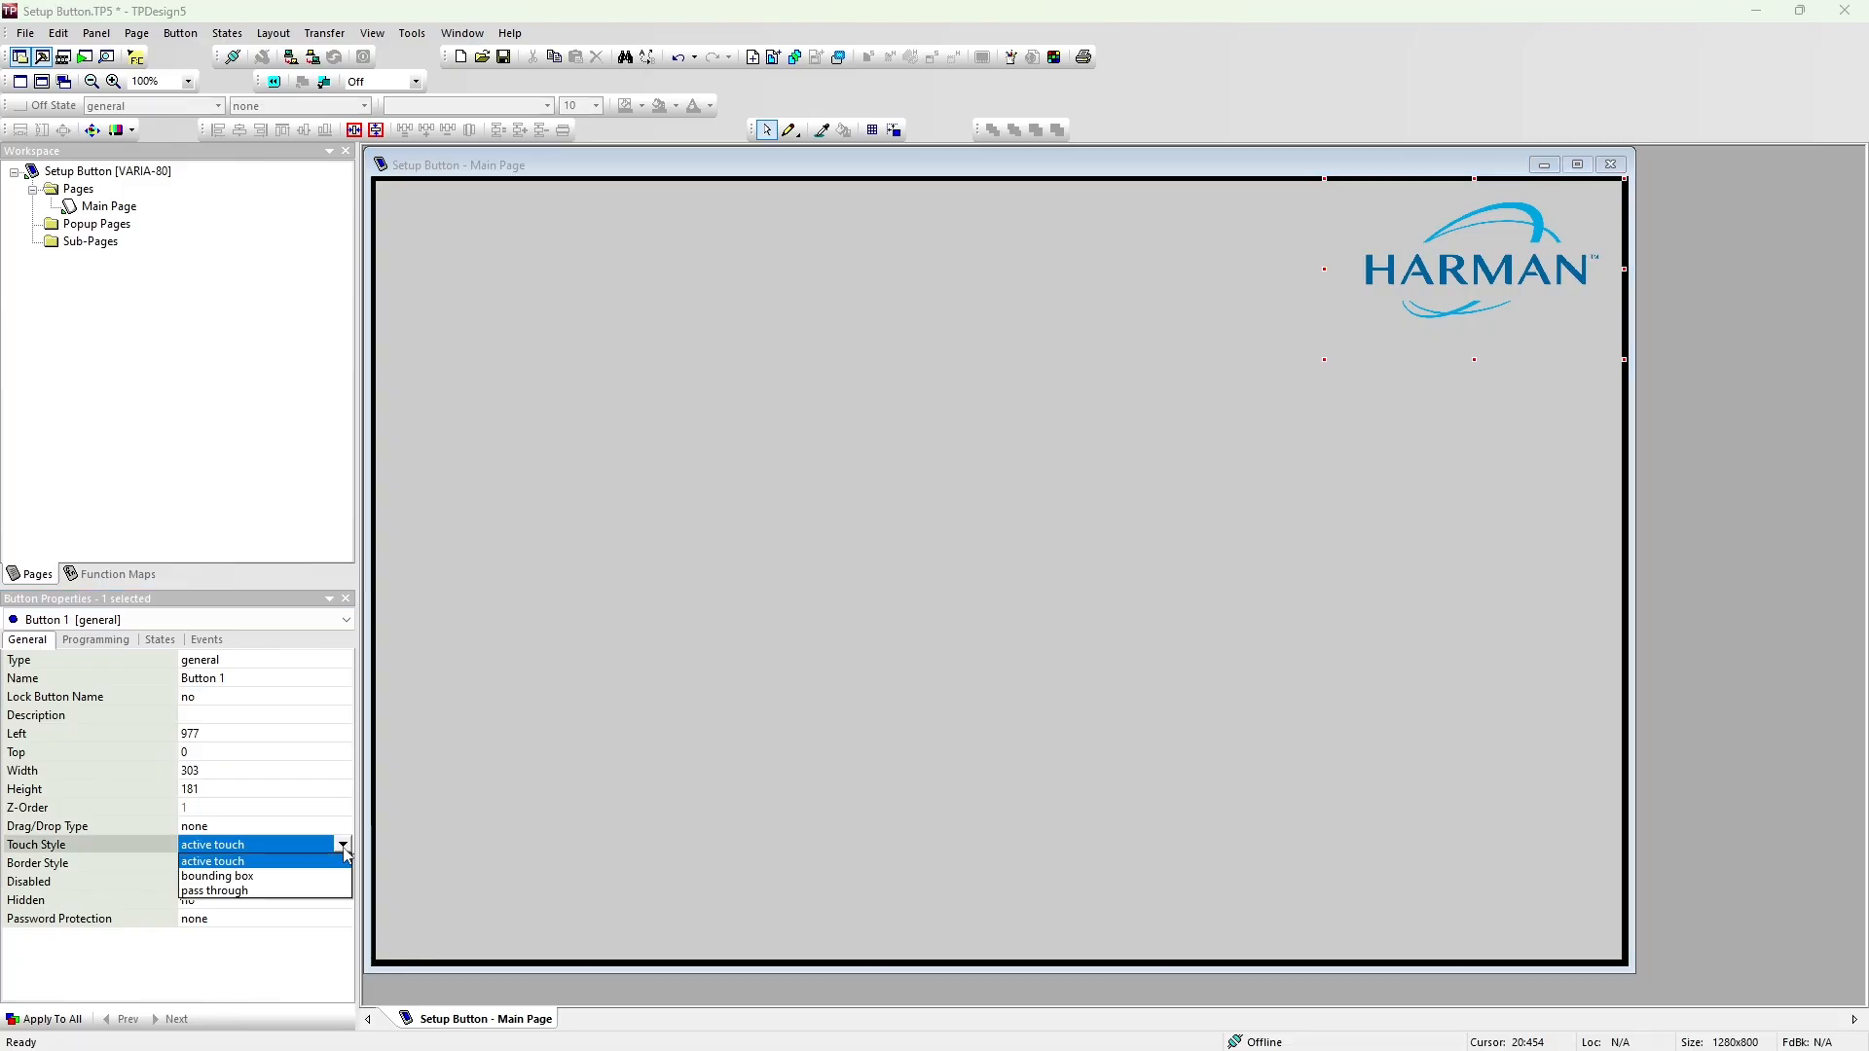
pyautogui.click(246, 877)
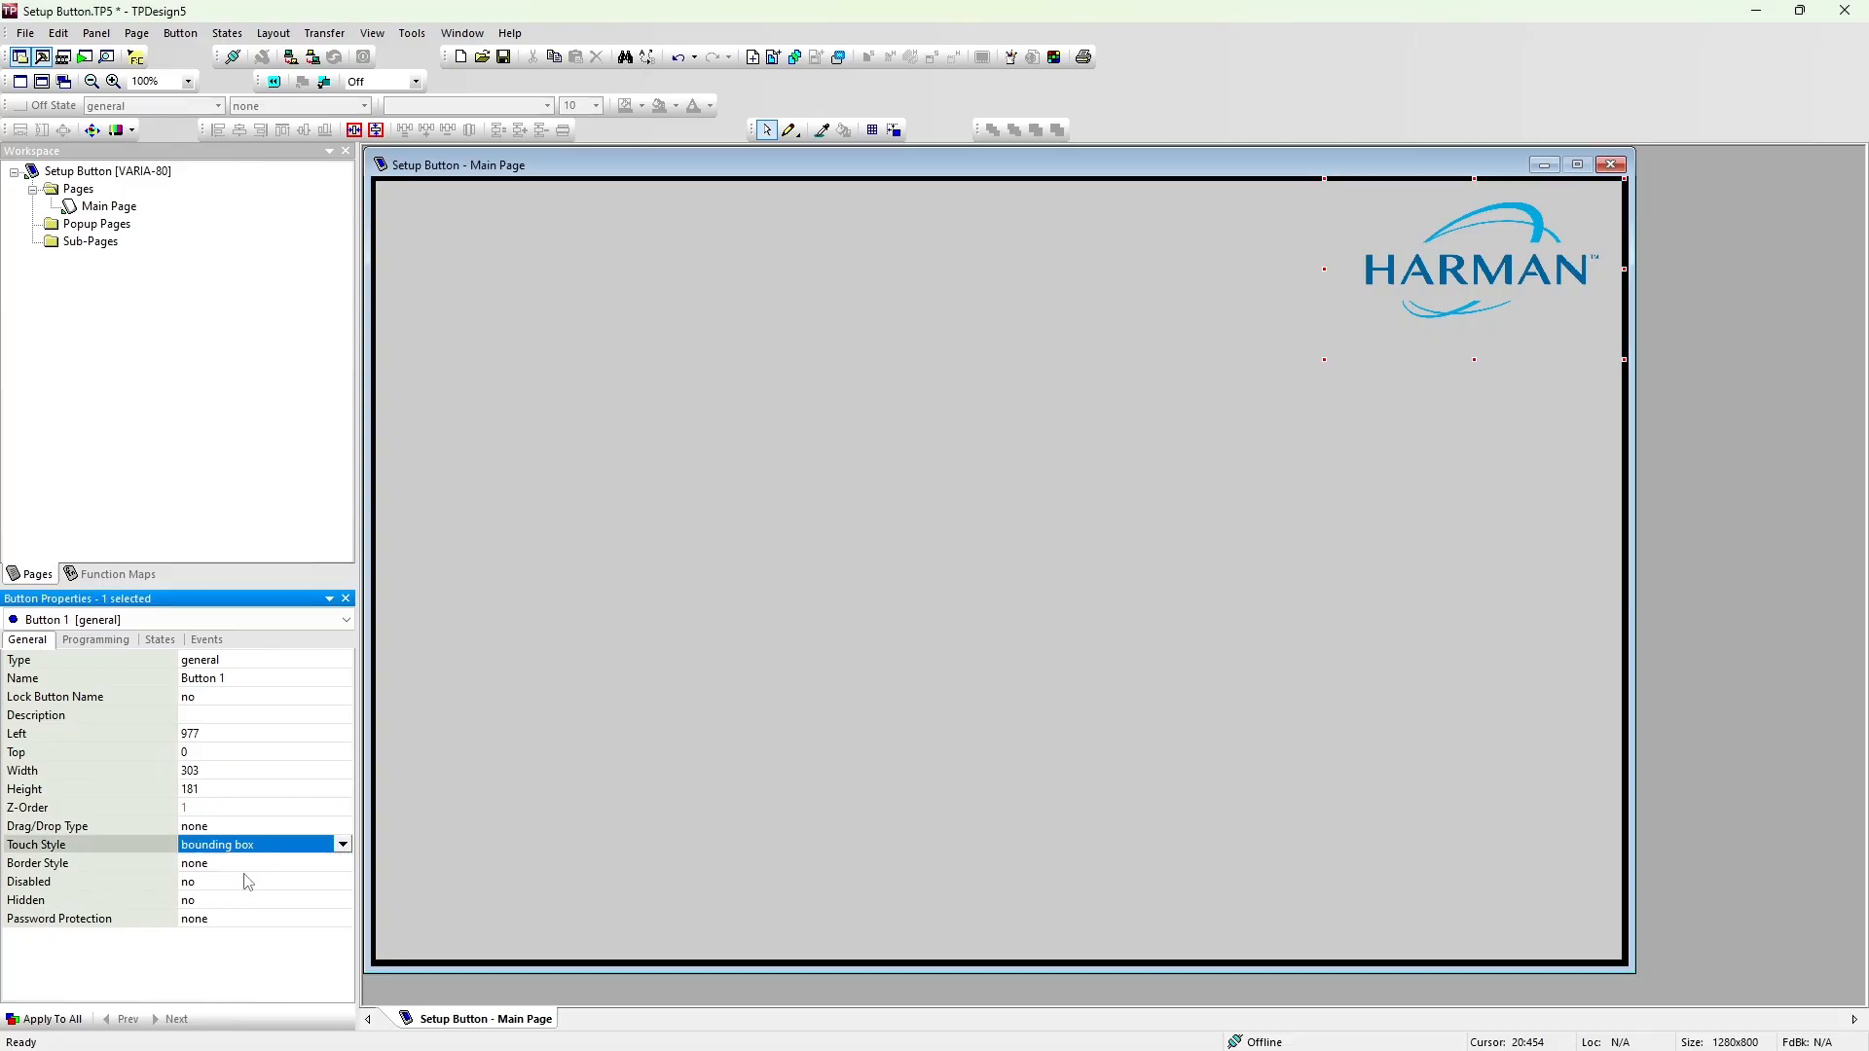
# Step: Send the Setup Button project to the VARIA-80 panel as a smart transfer
pyautogui.click(97, 642)
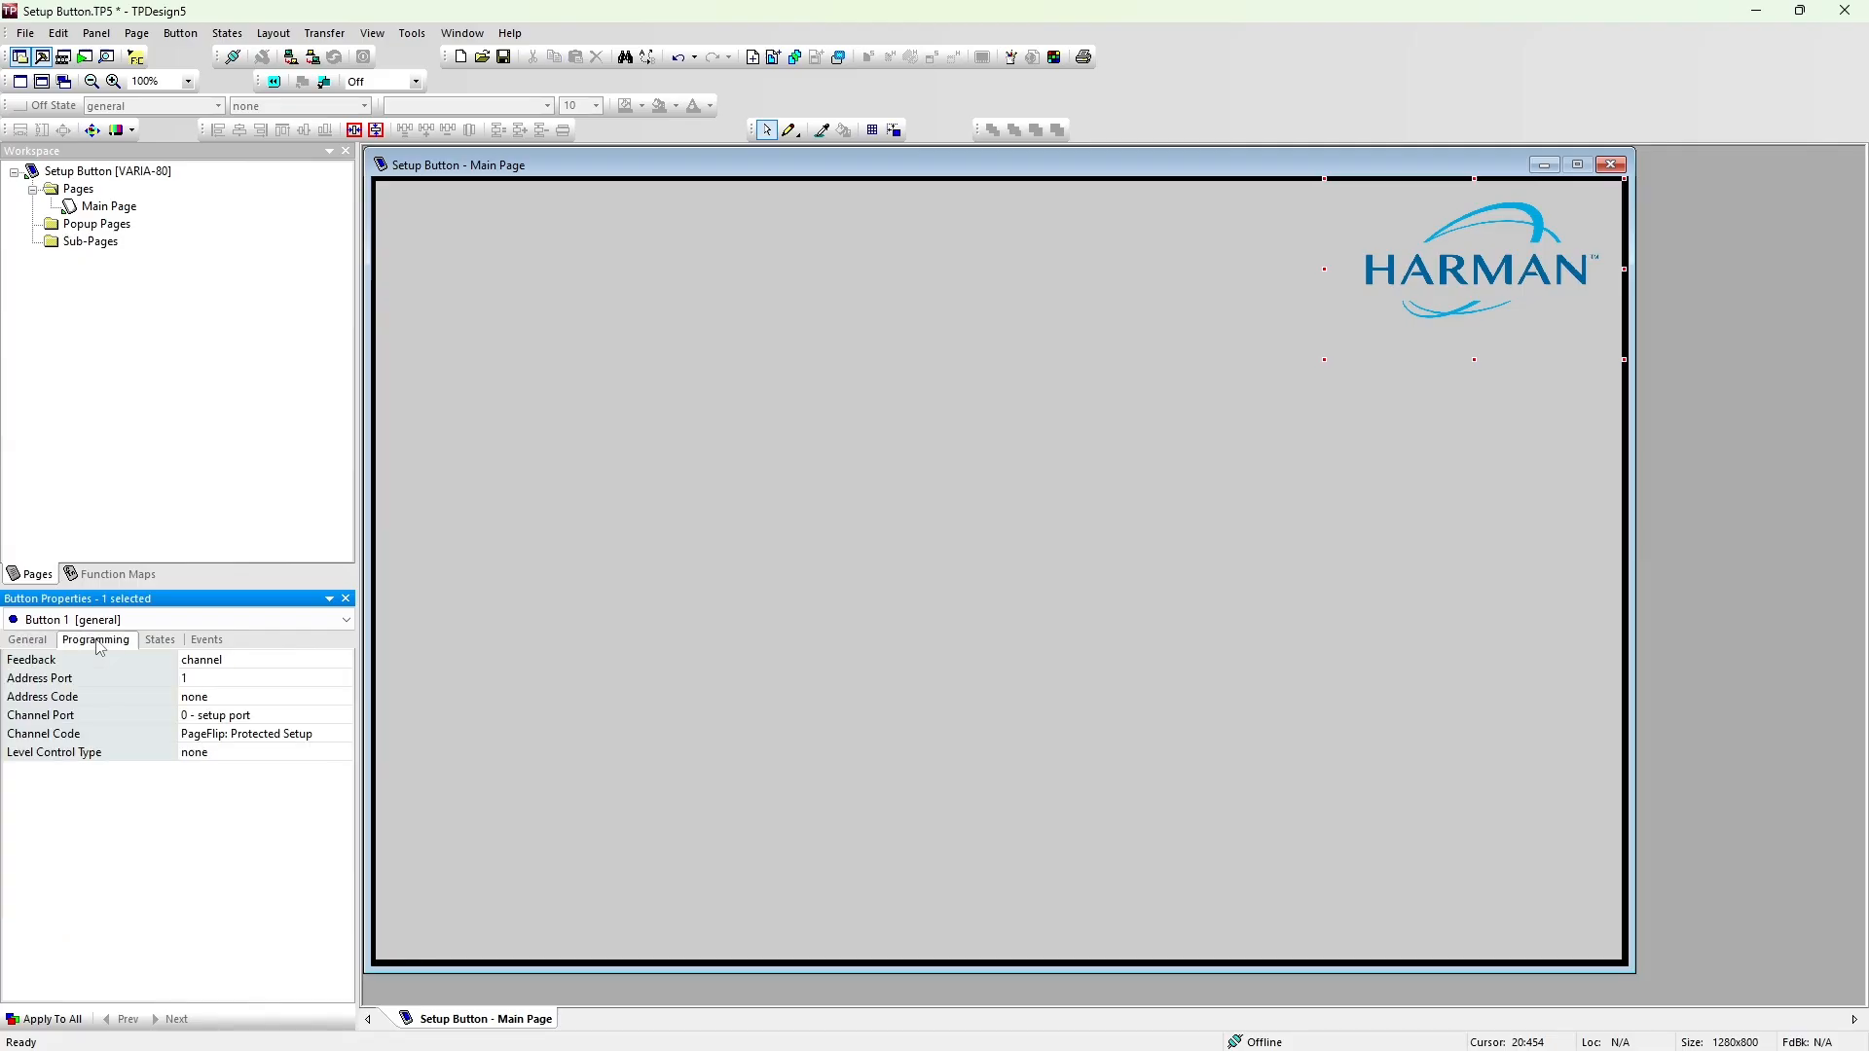
pyautogui.click(325, 33)
pyautogui.click(352, 102)
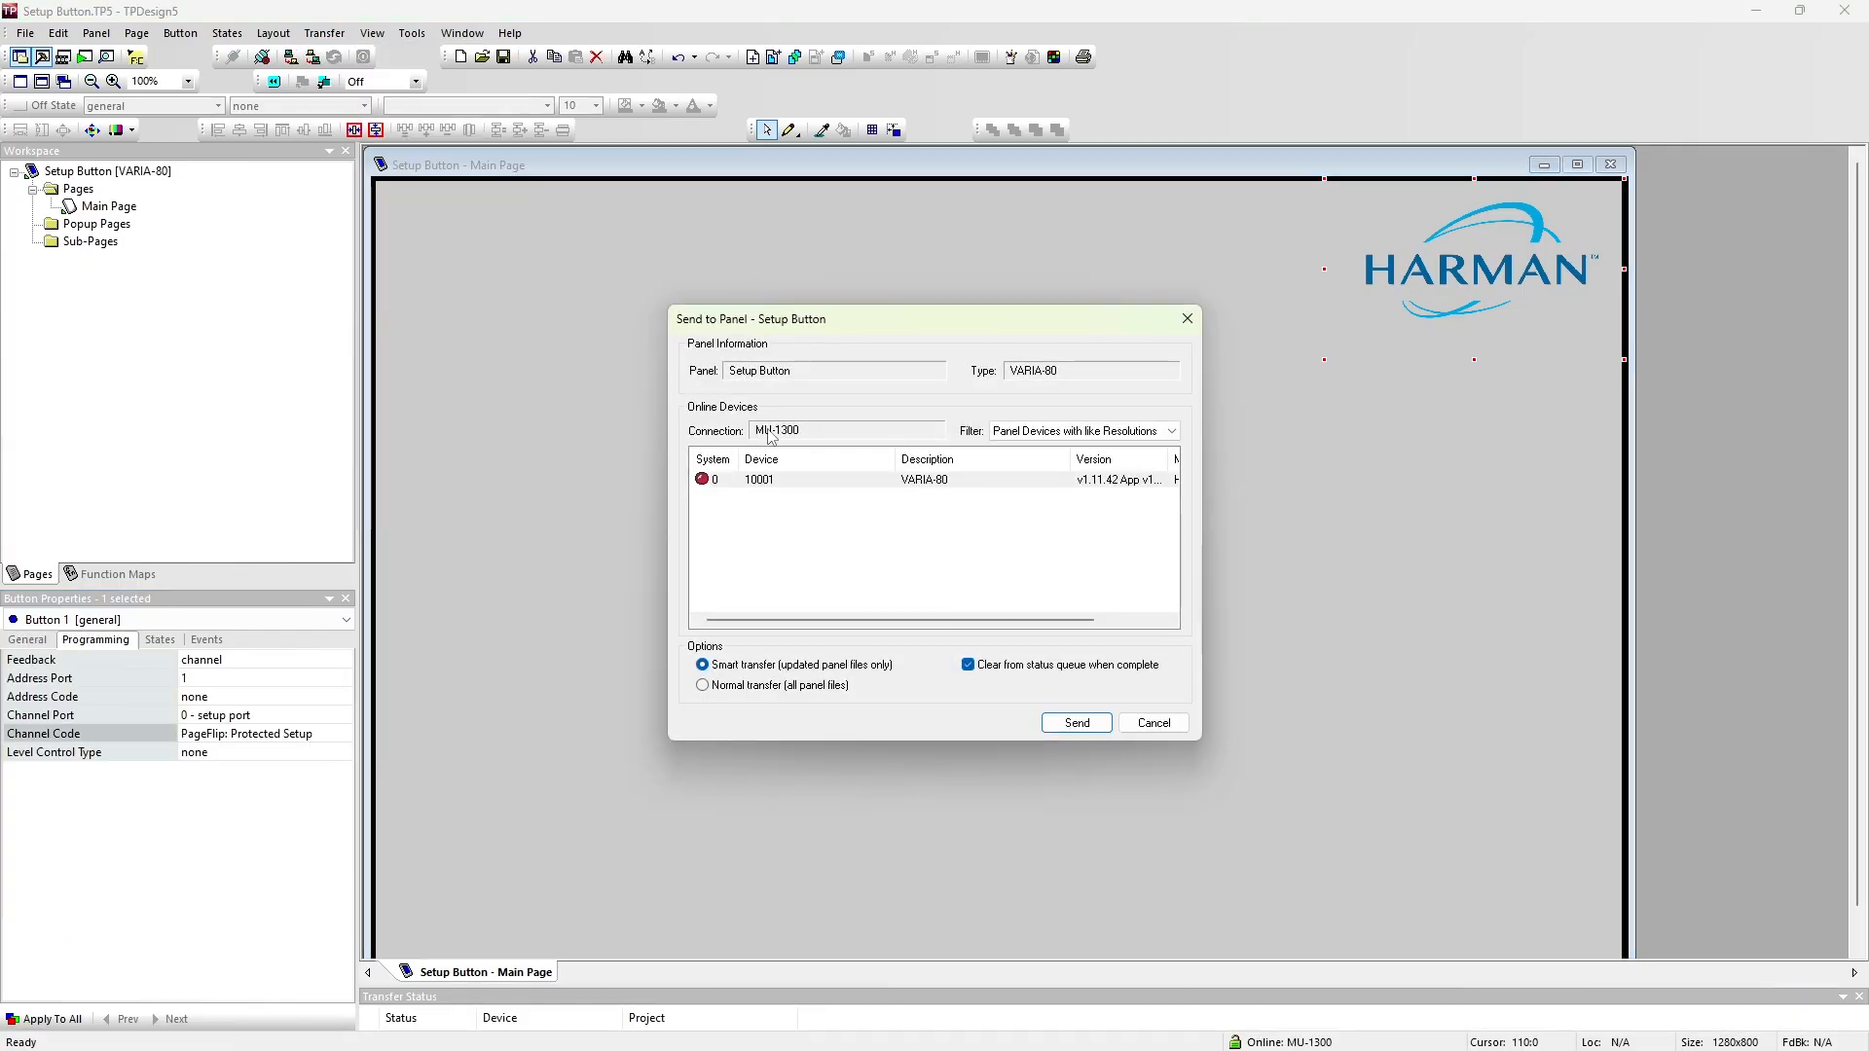
pyautogui.click(1070, 726)
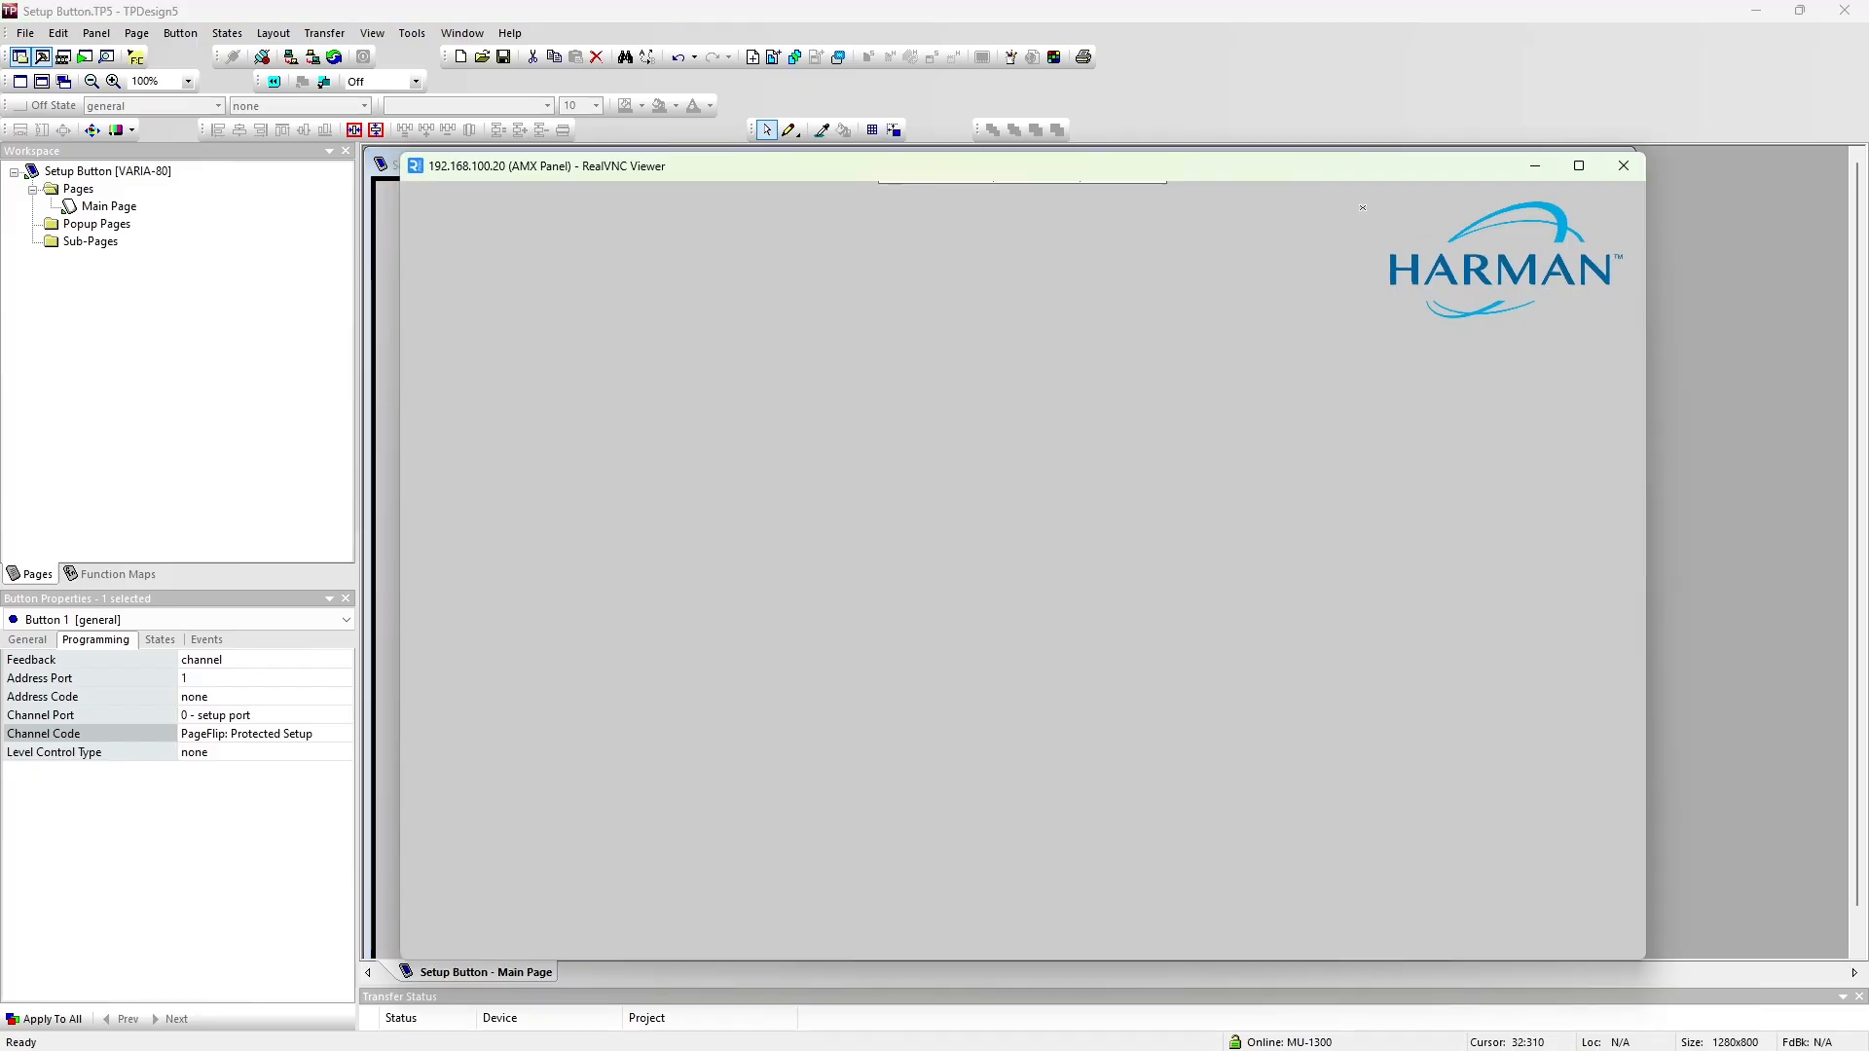
# Step: Test the HARMAN logo button on the panel in RealVNC Viewer, go back to the control page and minimise the viewer
pyautogui.click(1514, 280)
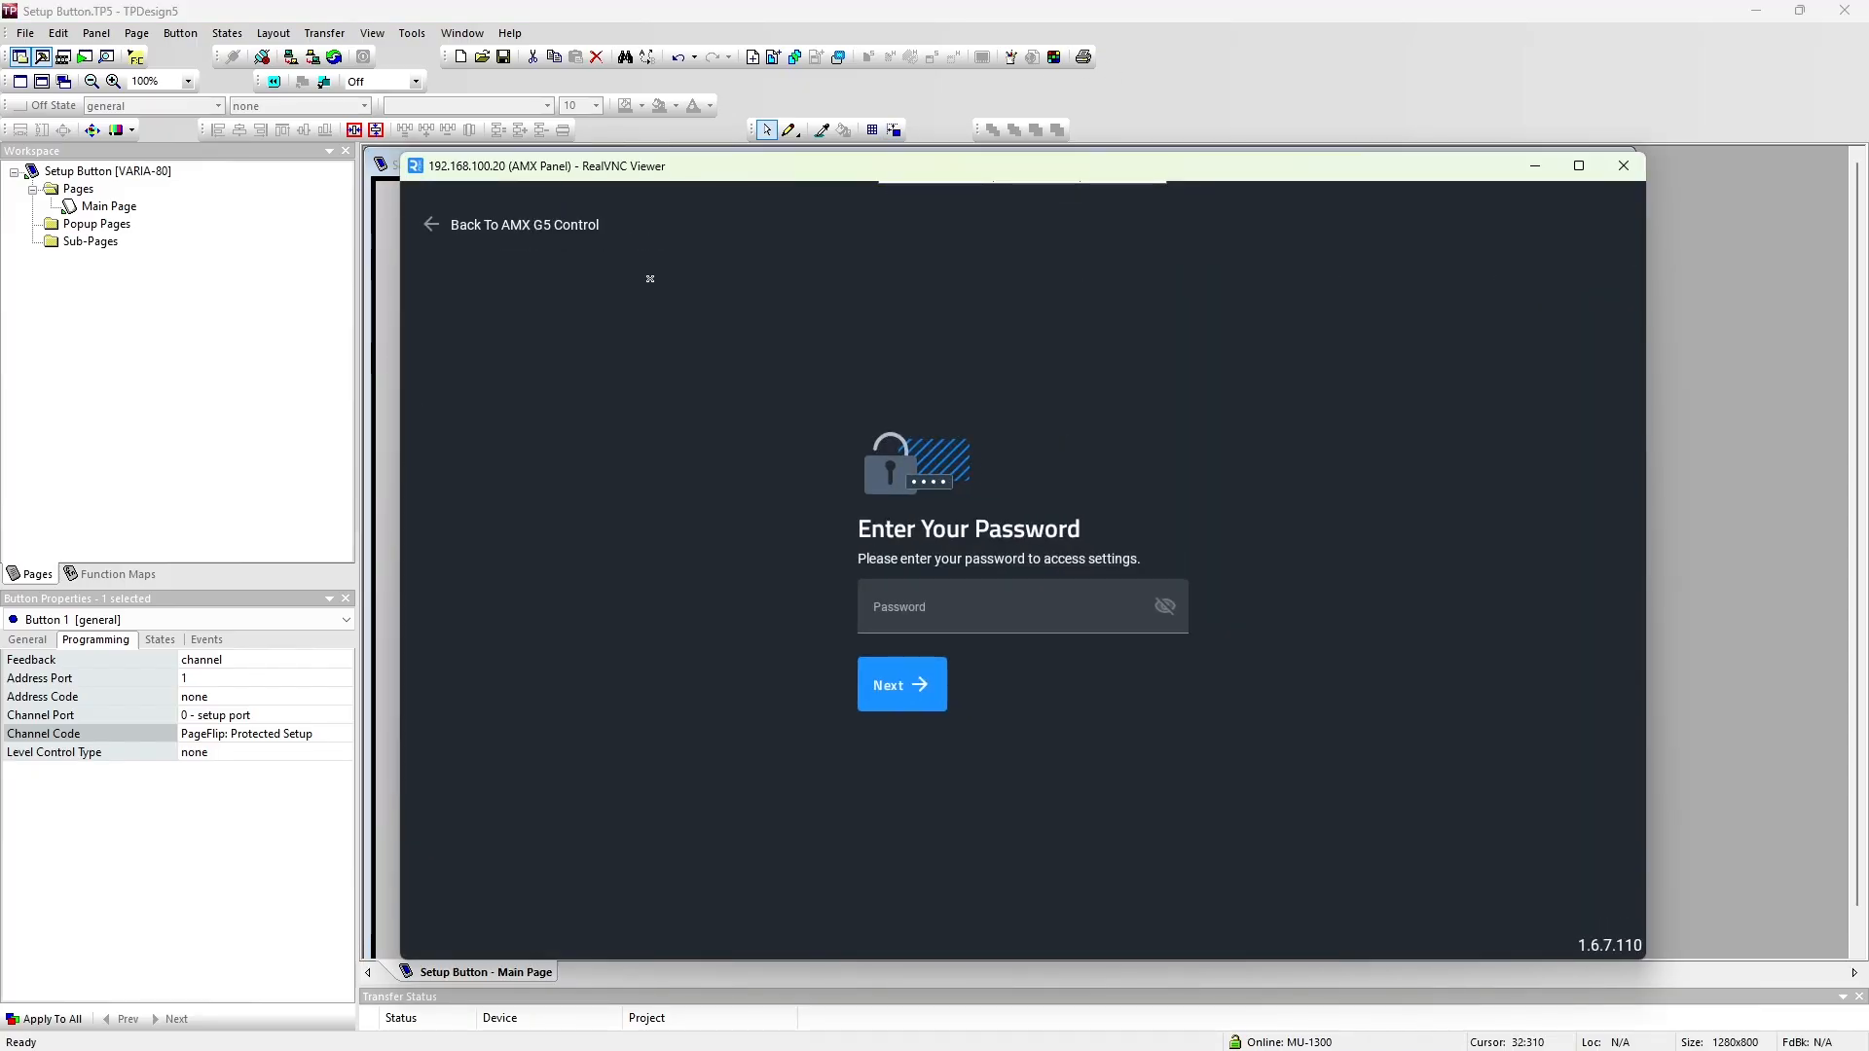
pyautogui.click(443, 228)
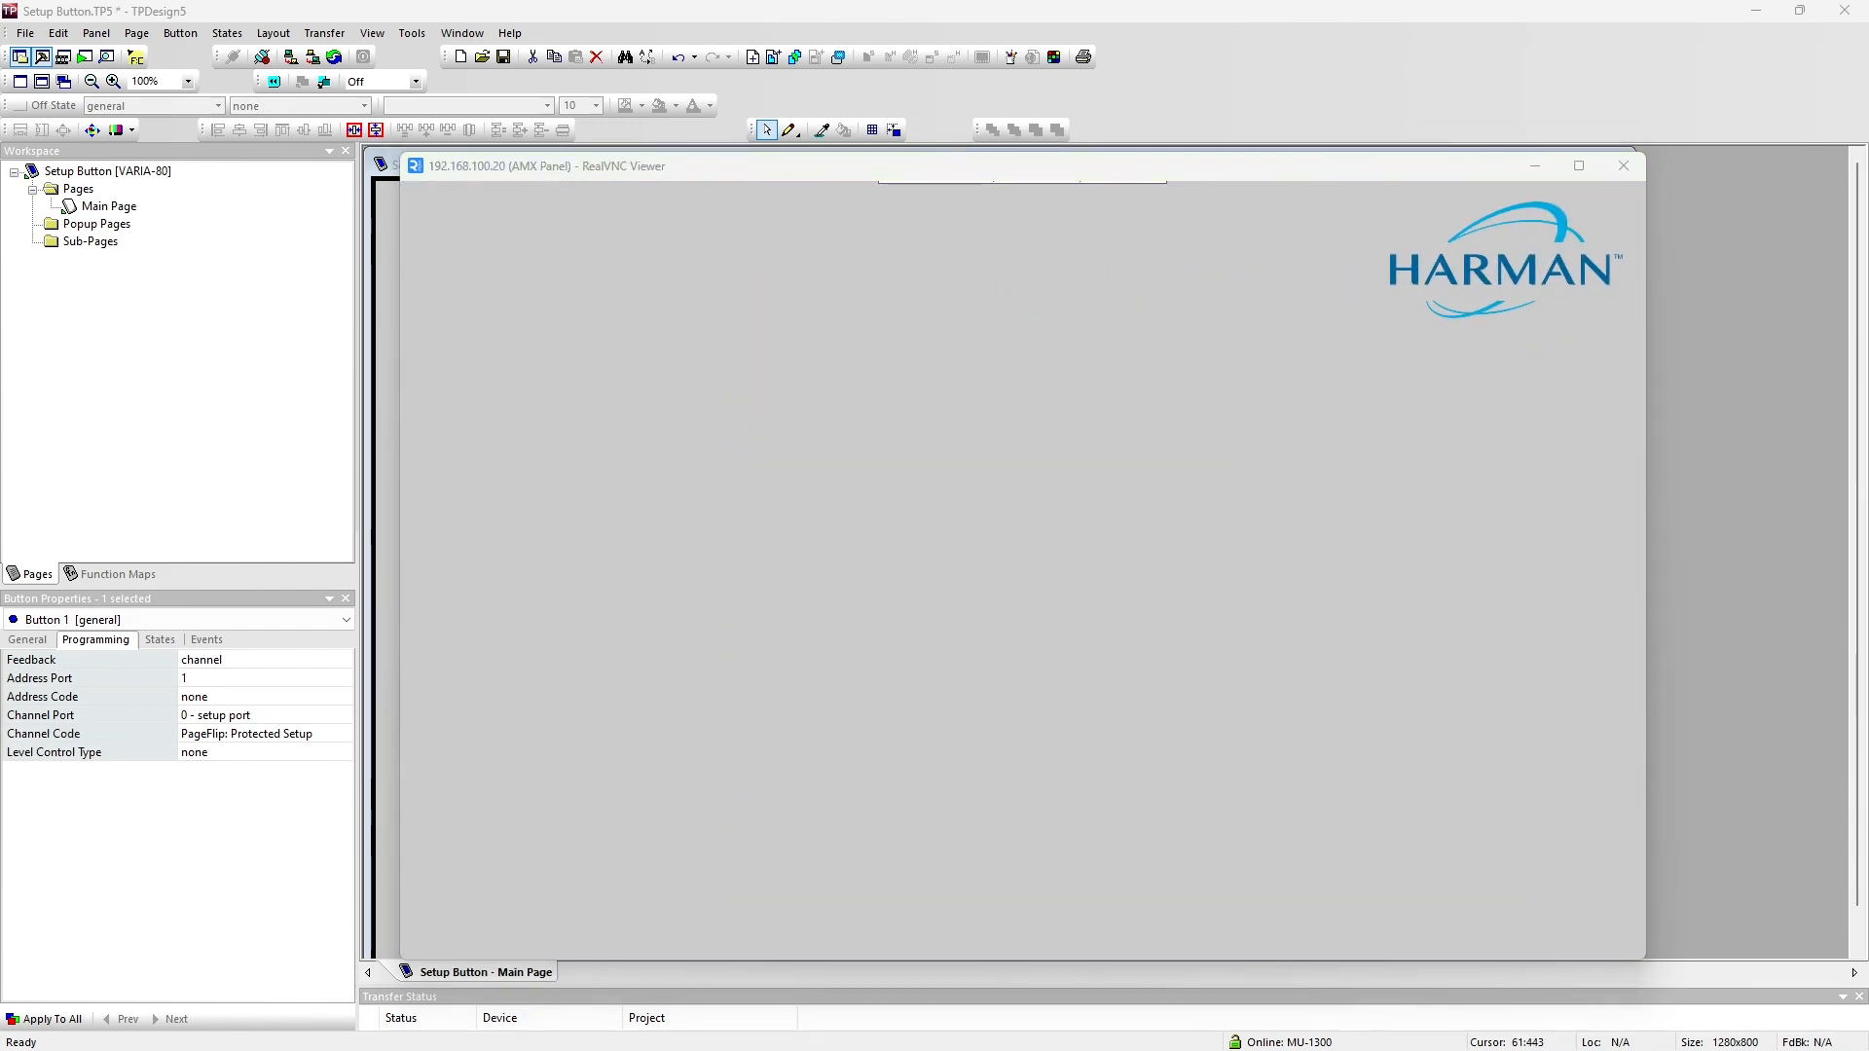
pyautogui.click(1537, 165)
# Step: Change the logo button's channel port to 1
pyautogui.click(1550, 282)
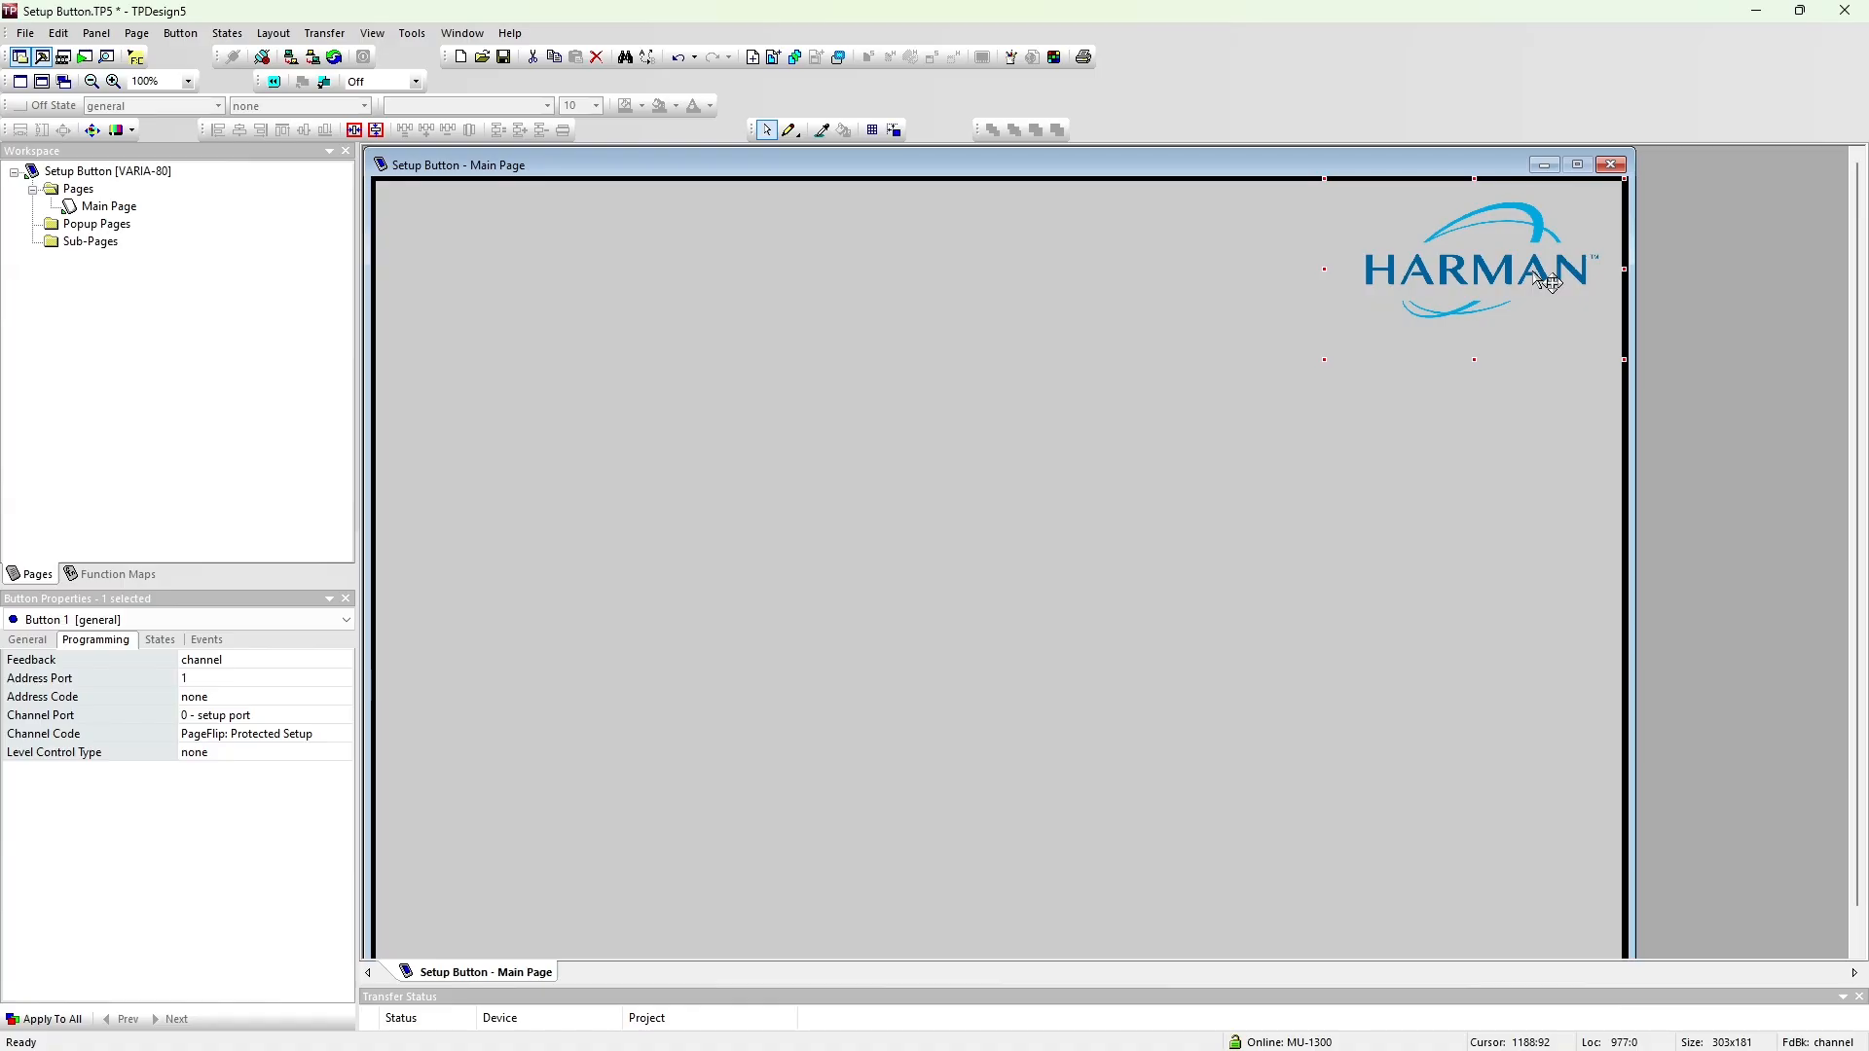
pyautogui.click(349, 720)
pyautogui.click(342, 715)
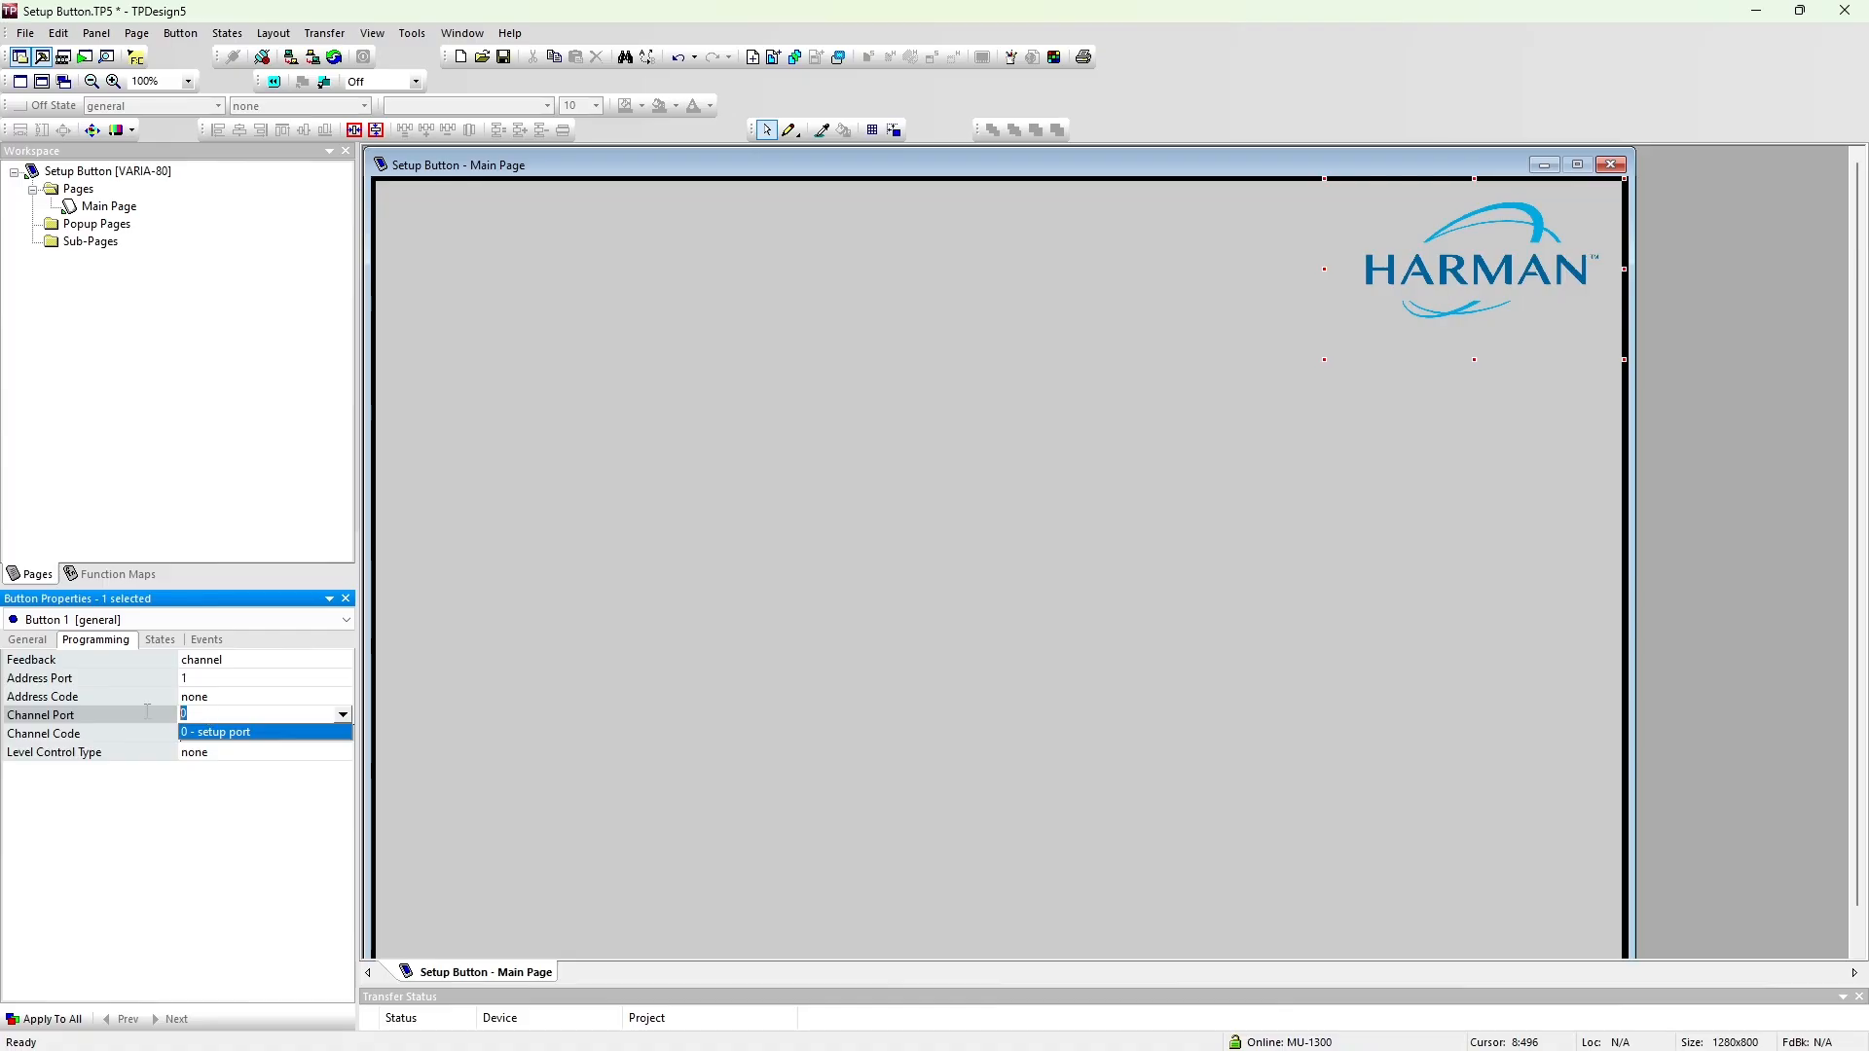
pyautogui.write('1')
pyautogui.press('Return')
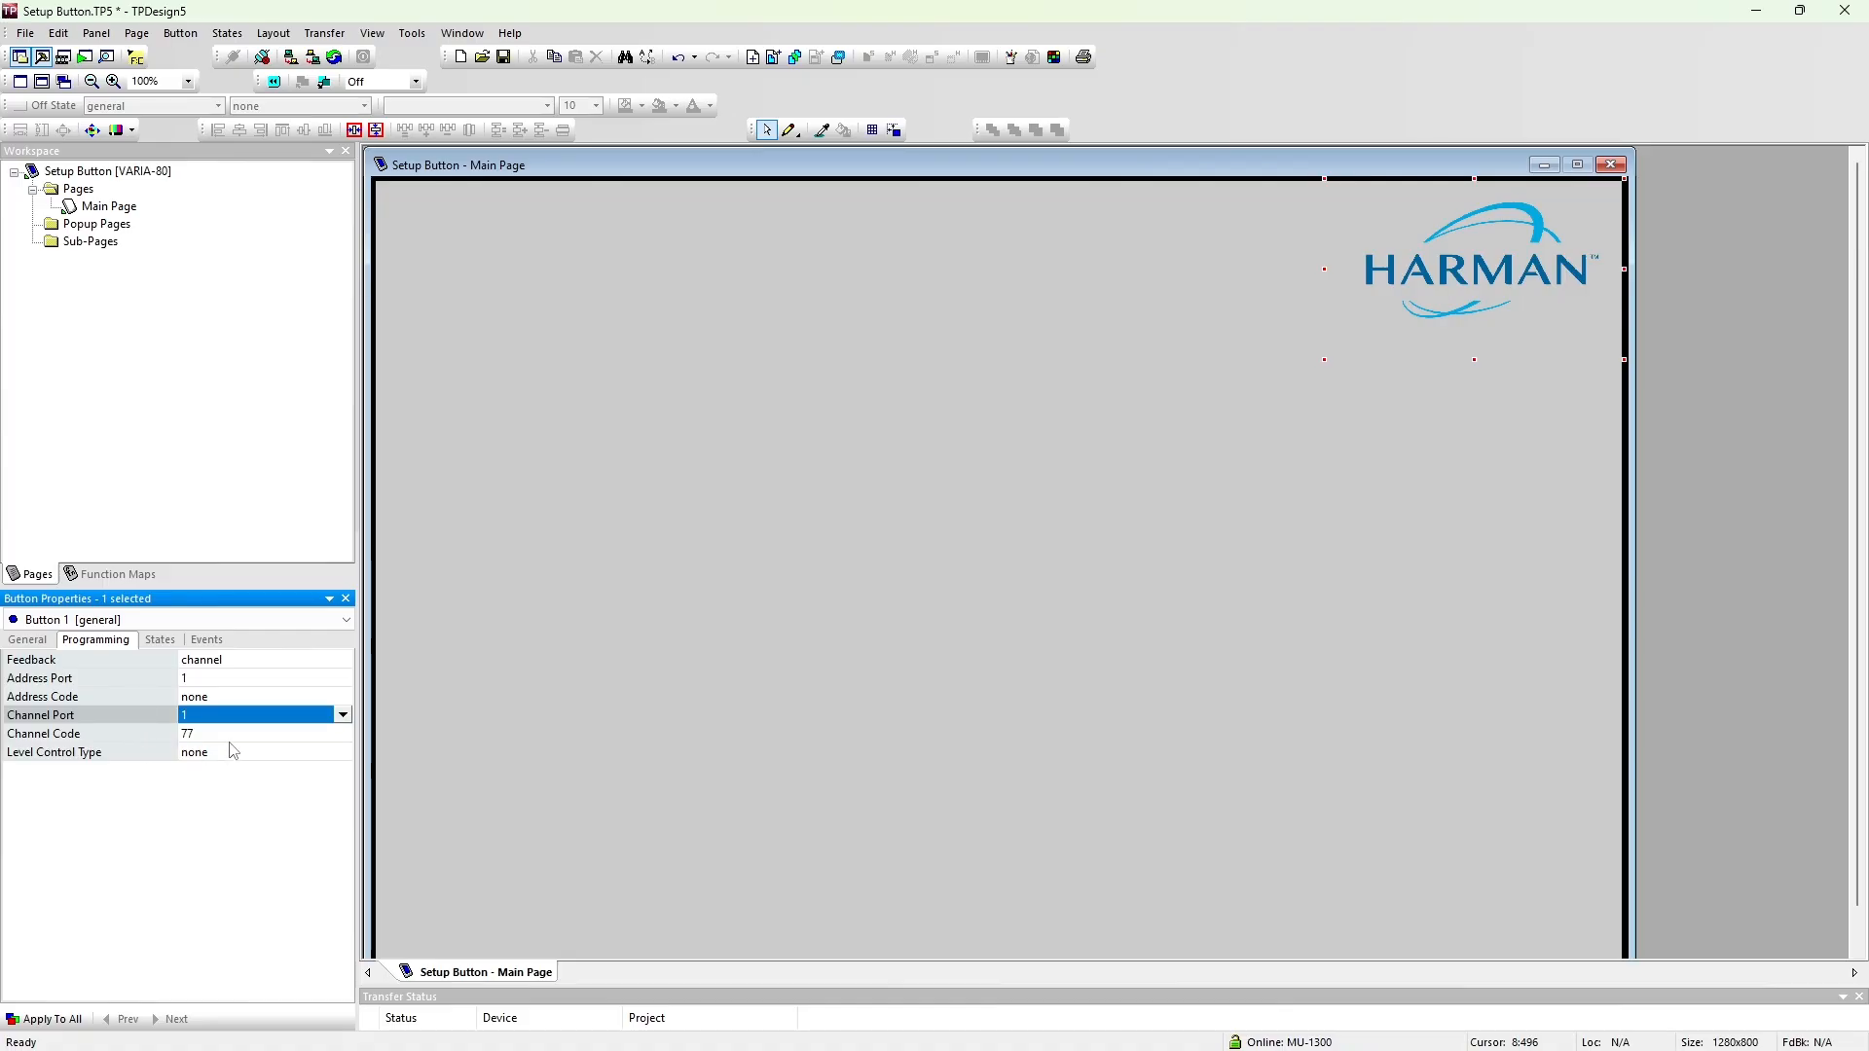
# Step: Rename the logo button as "Secret Setup Button"
pyautogui.click(43, 639)
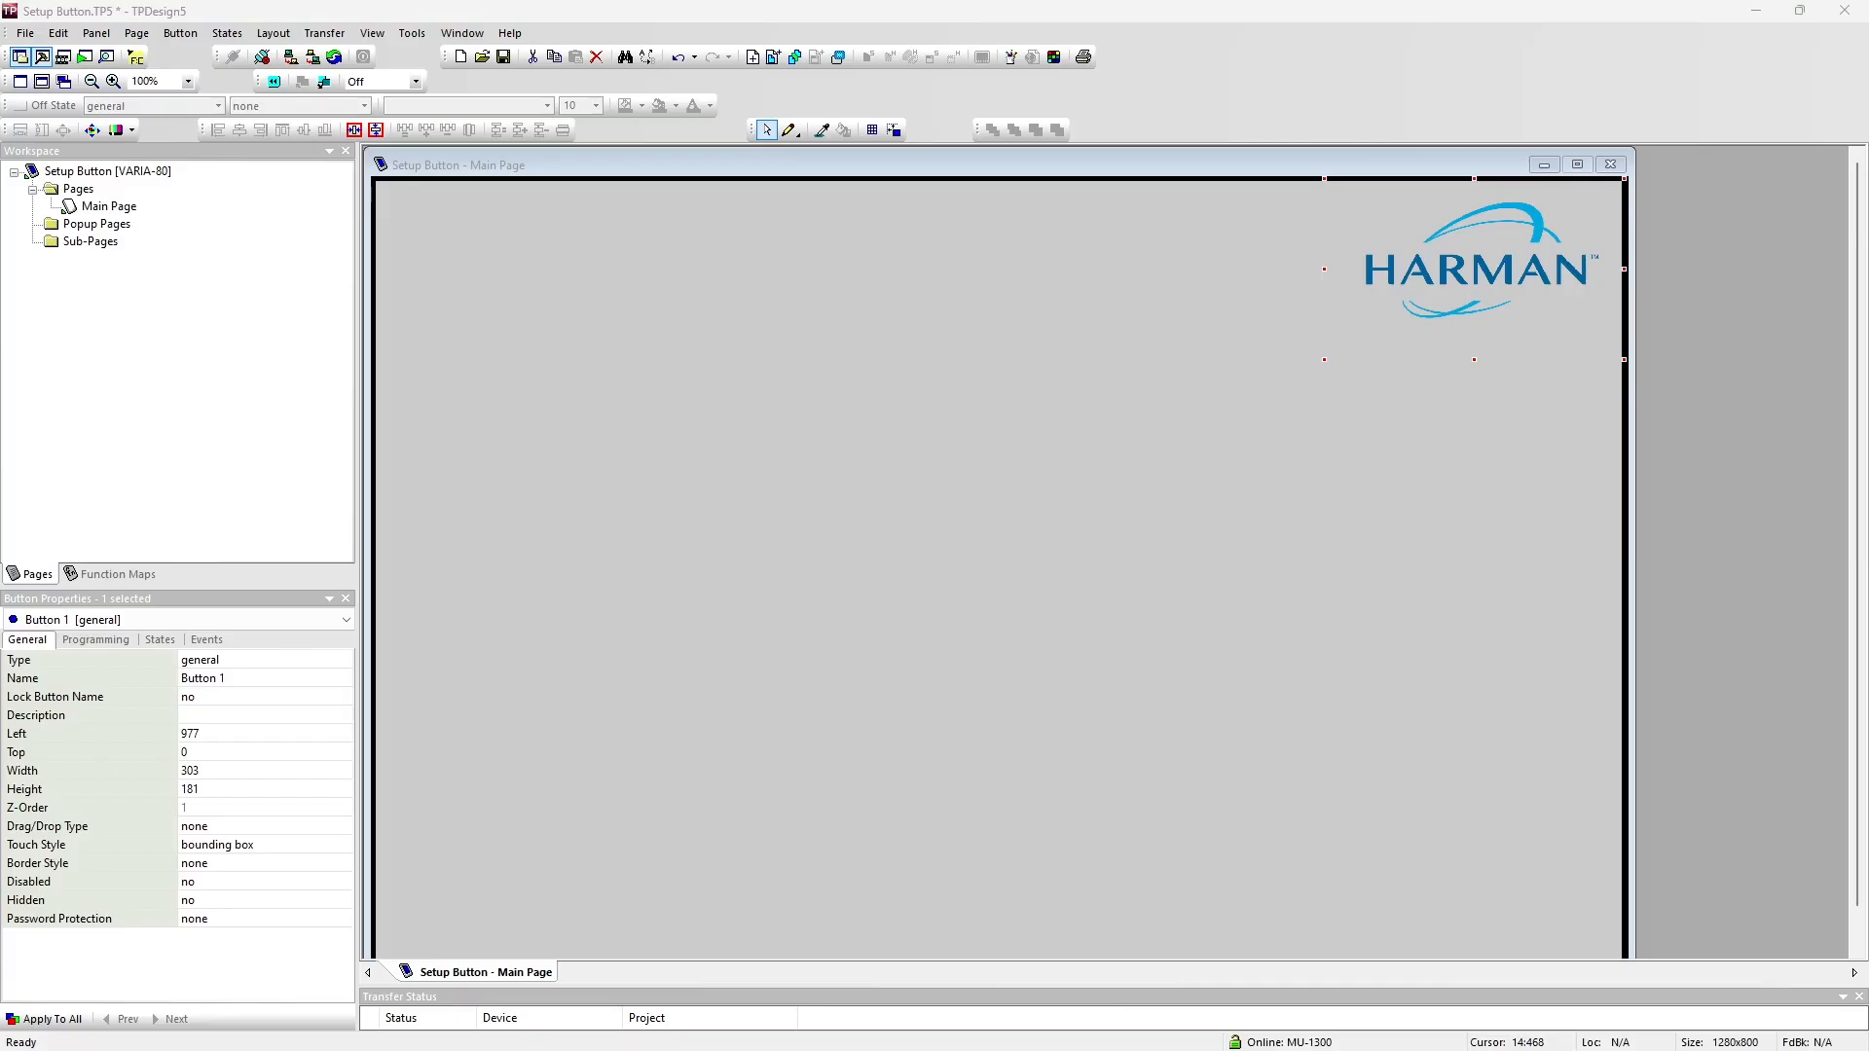
pyautogui.click(273, 676)
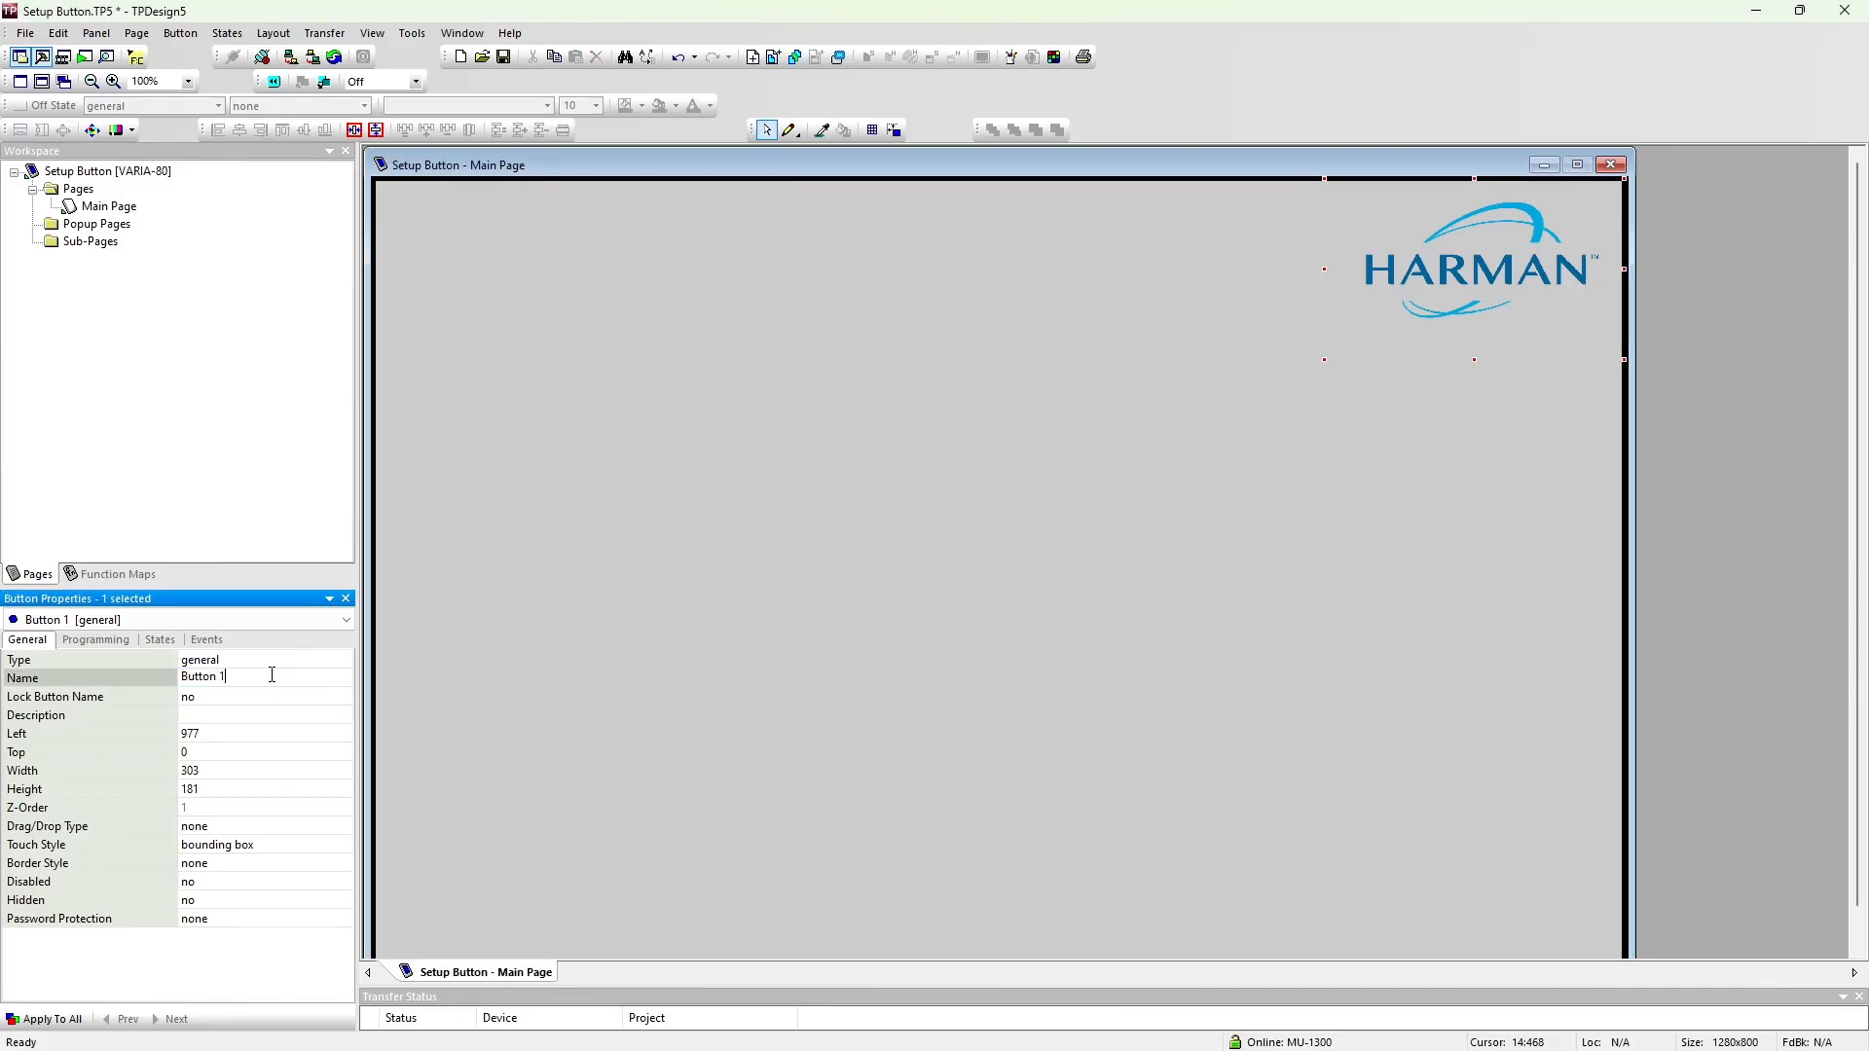
pyautogui.moveTo(271, 675); pyautogui.dragTo(23, 682)
pyautogui.write('Secret Setup Button')
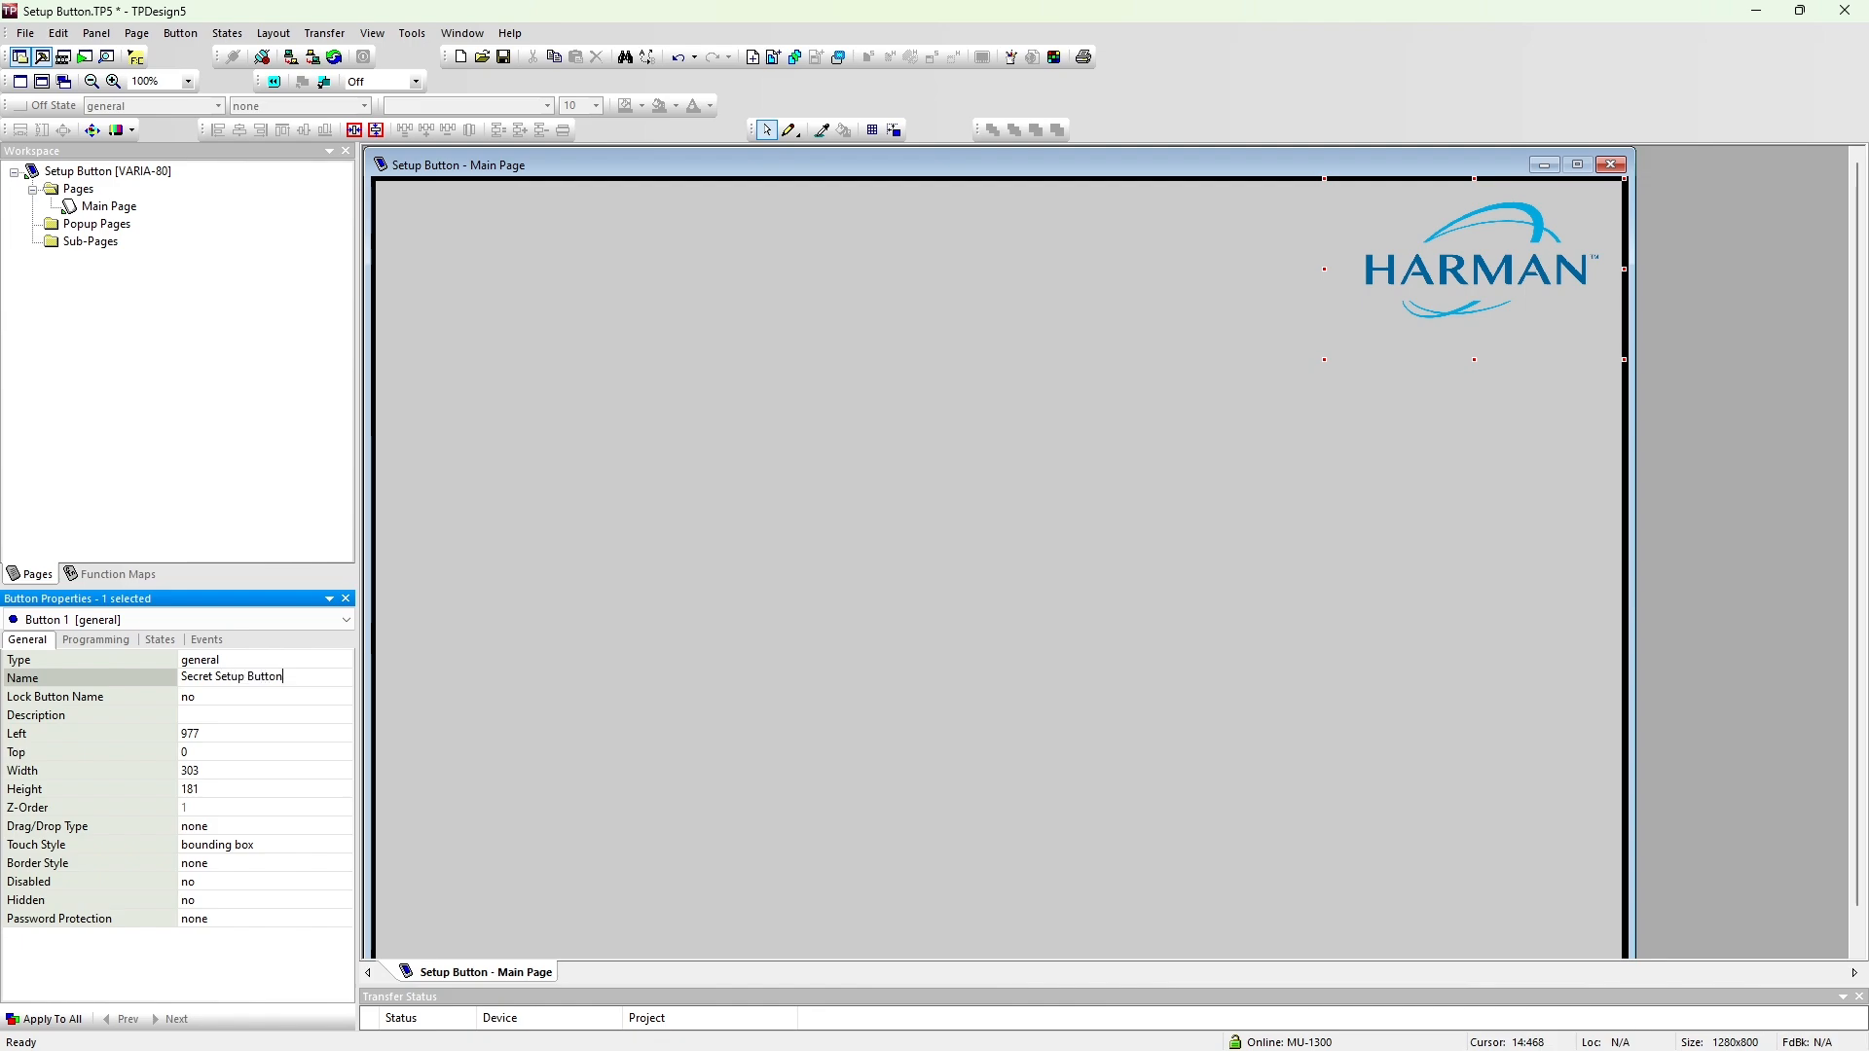
pyautogui.press('Return')
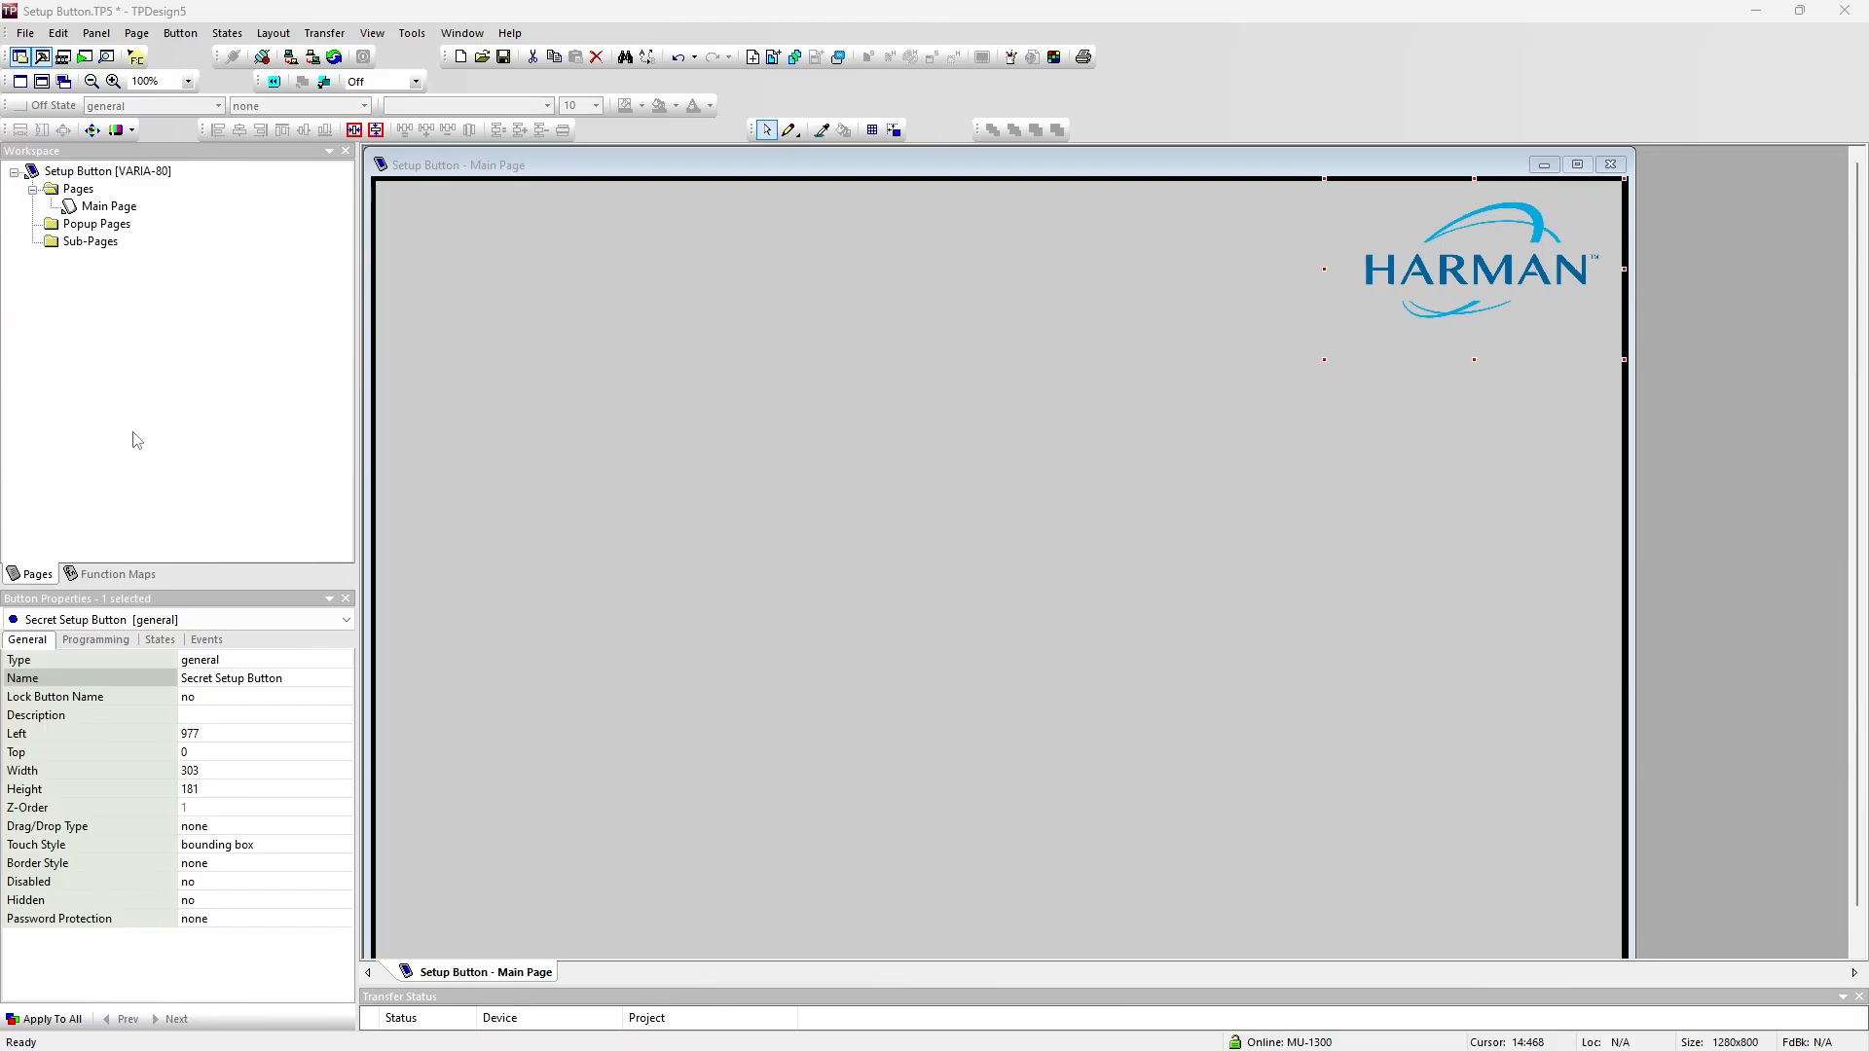
# Step: Save the project and send the updated design to the VARIA-80 panel
pyautogui.click(503, 57)
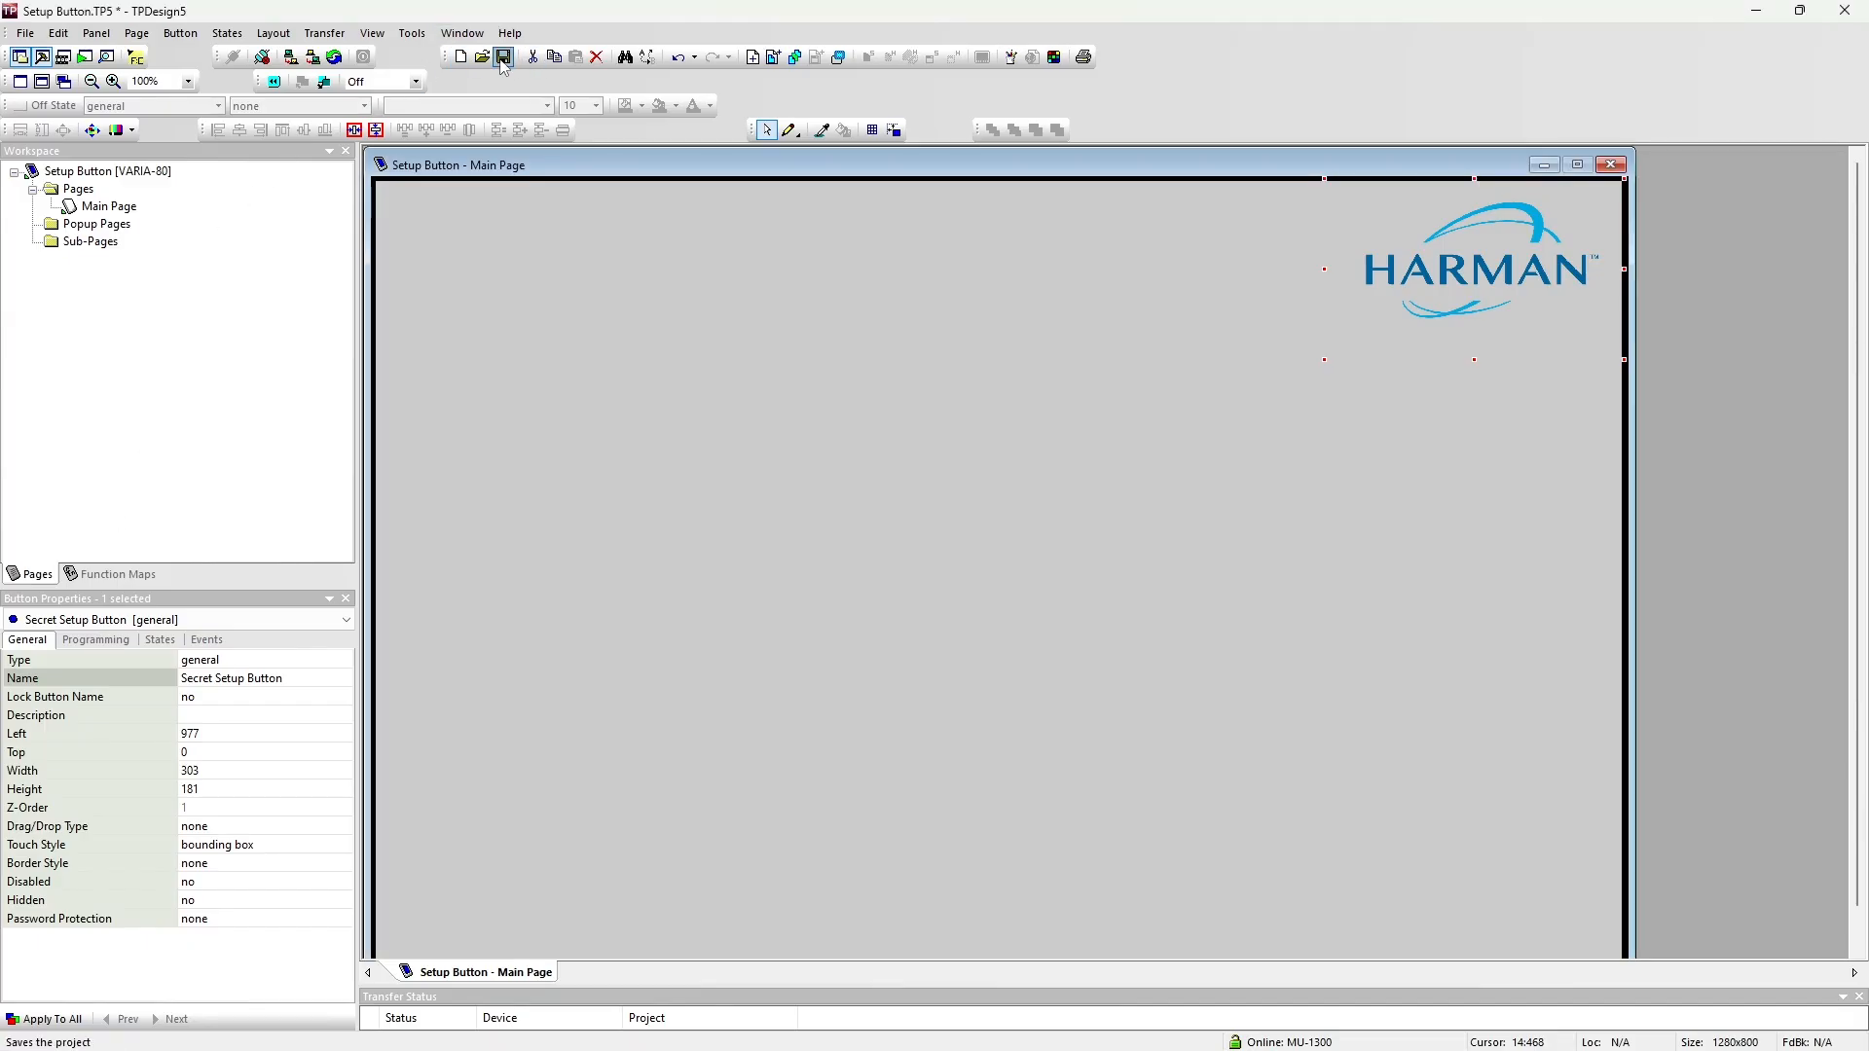
pyautogui.click(327, 34)
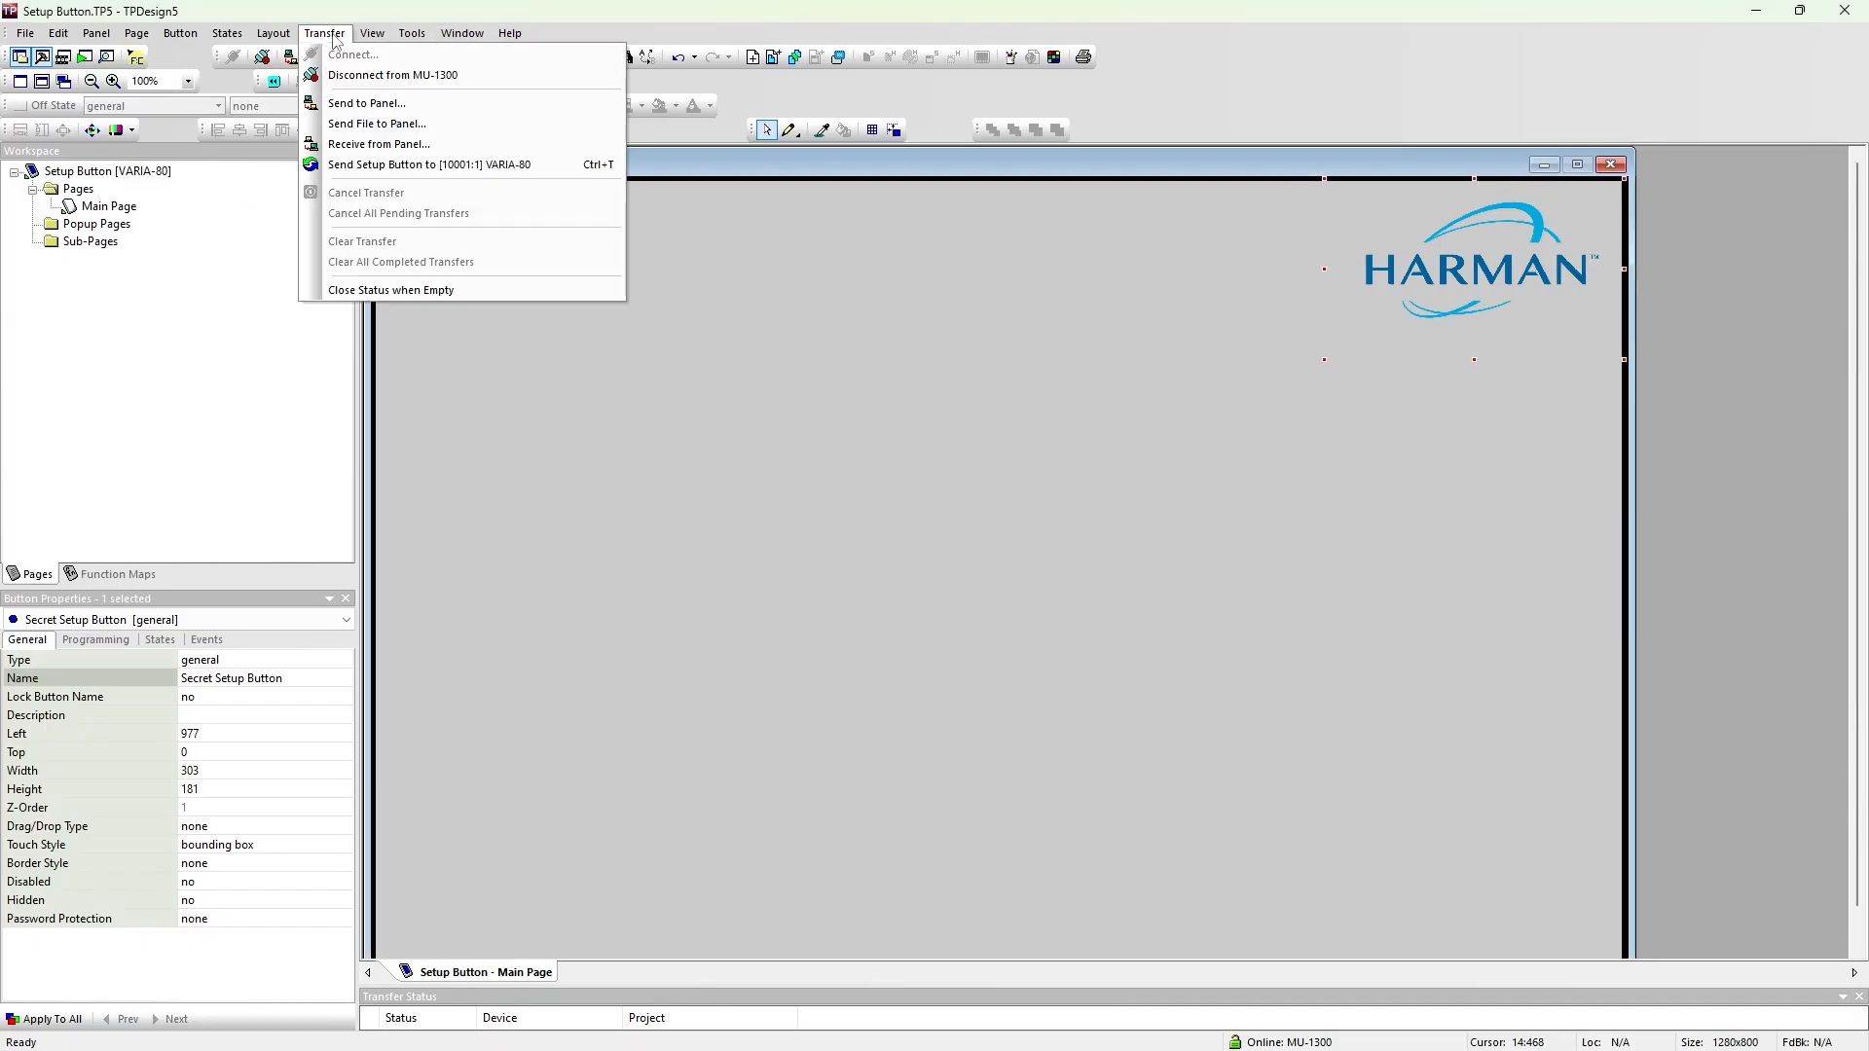
pyautogui.click(369, 103)
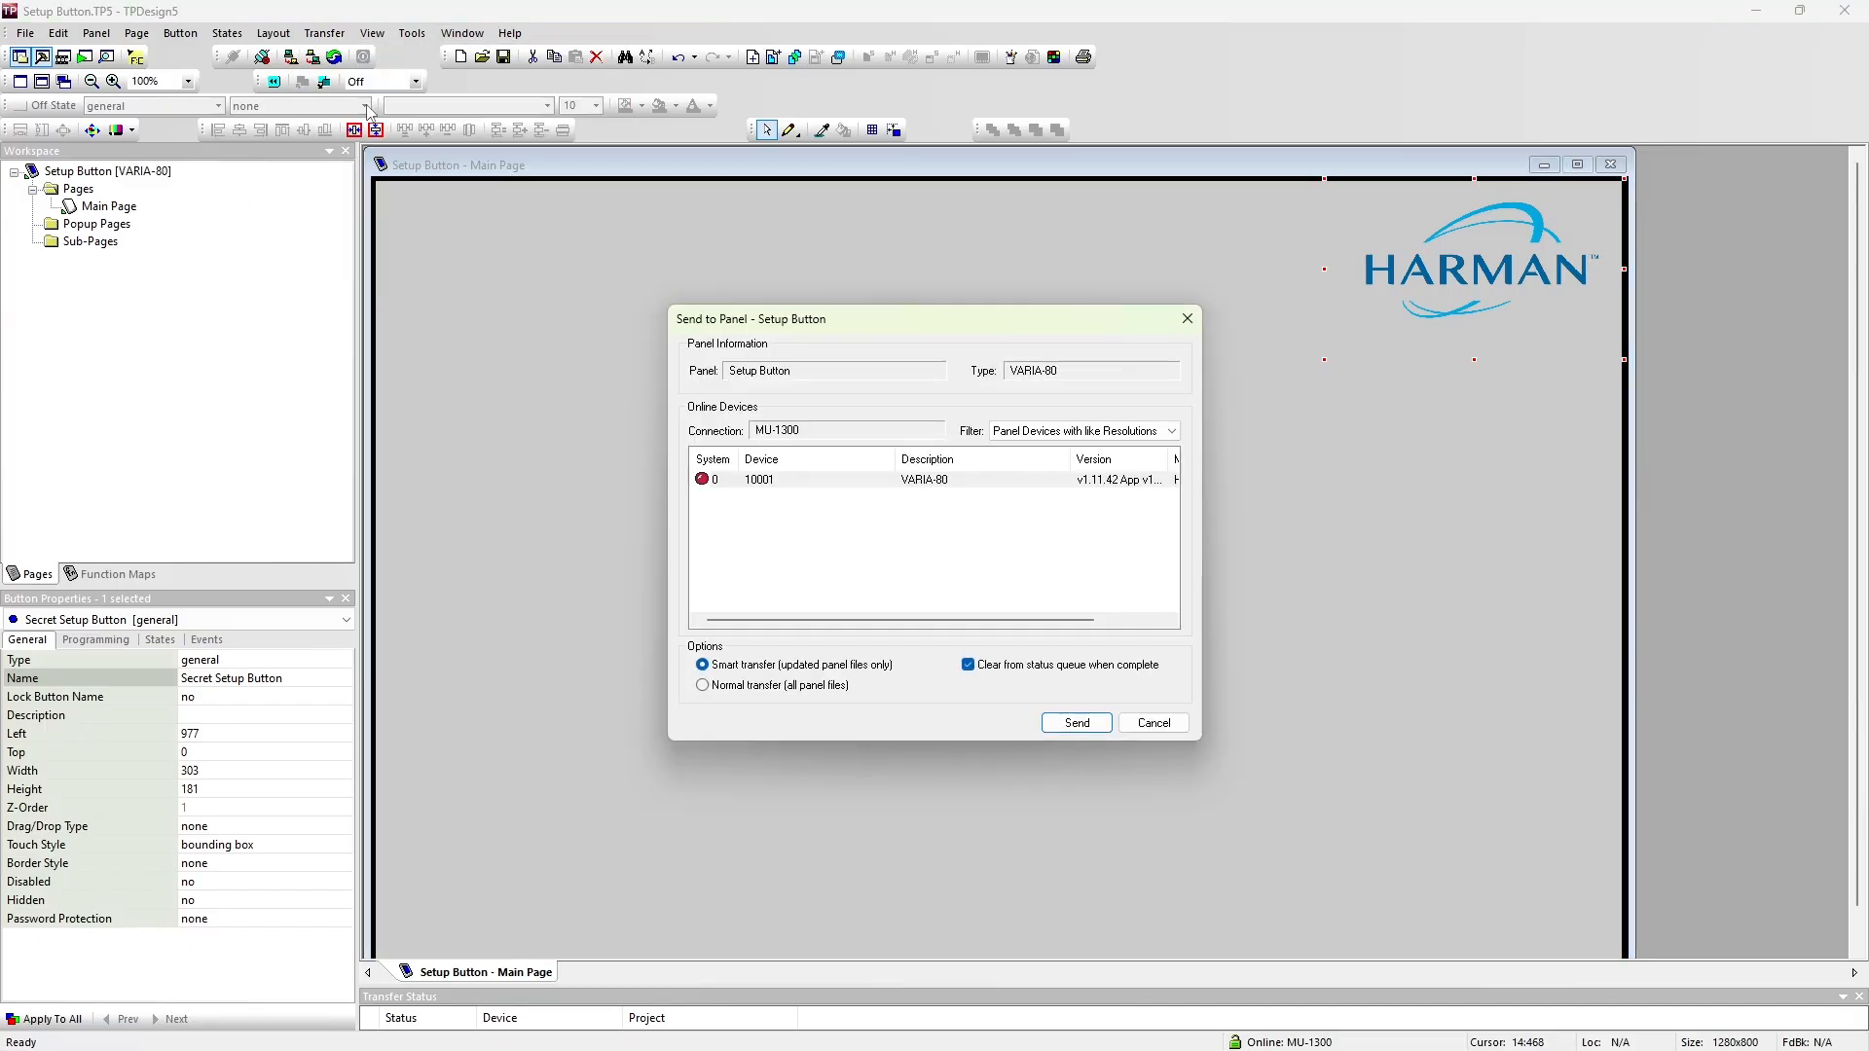
pyautogui.click(1076, 729)
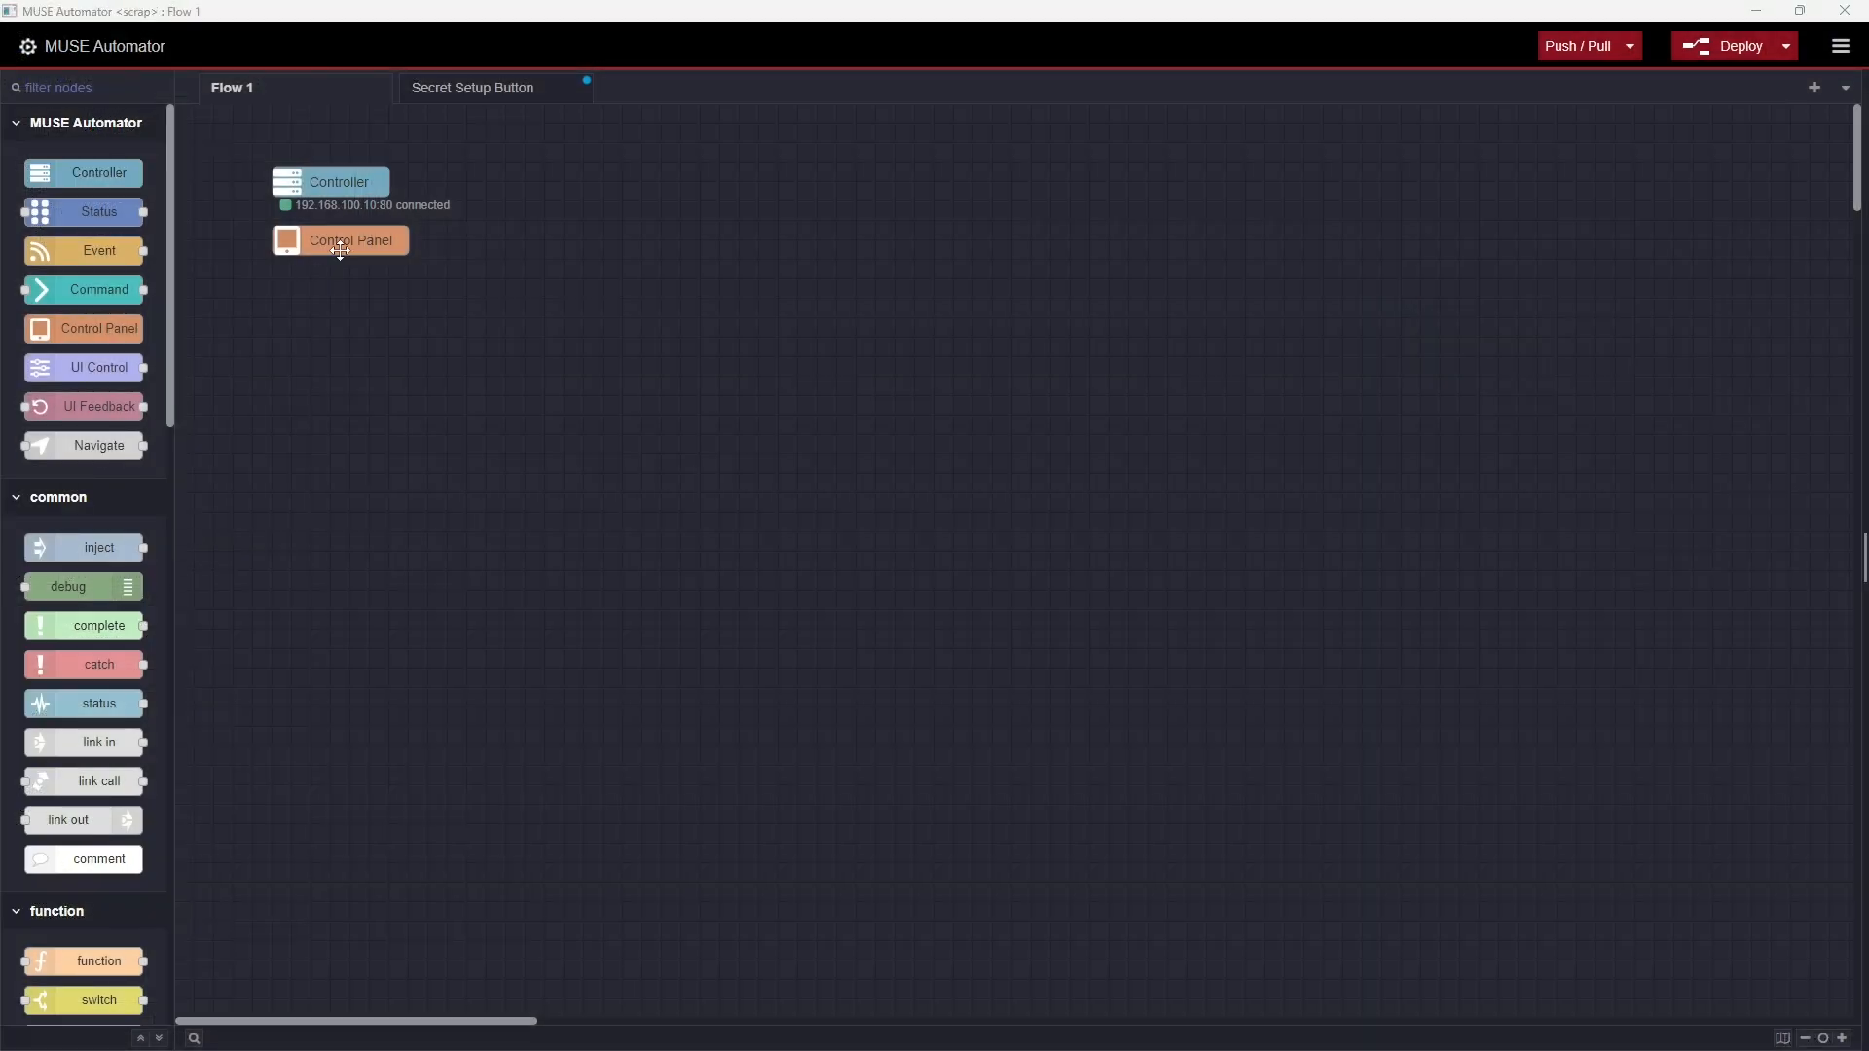
# Step: In MUSE Automator, reload the panel file Setup Button.TP5 into the Control Panel node on Flow 1
pyautogui.click(344, 244)
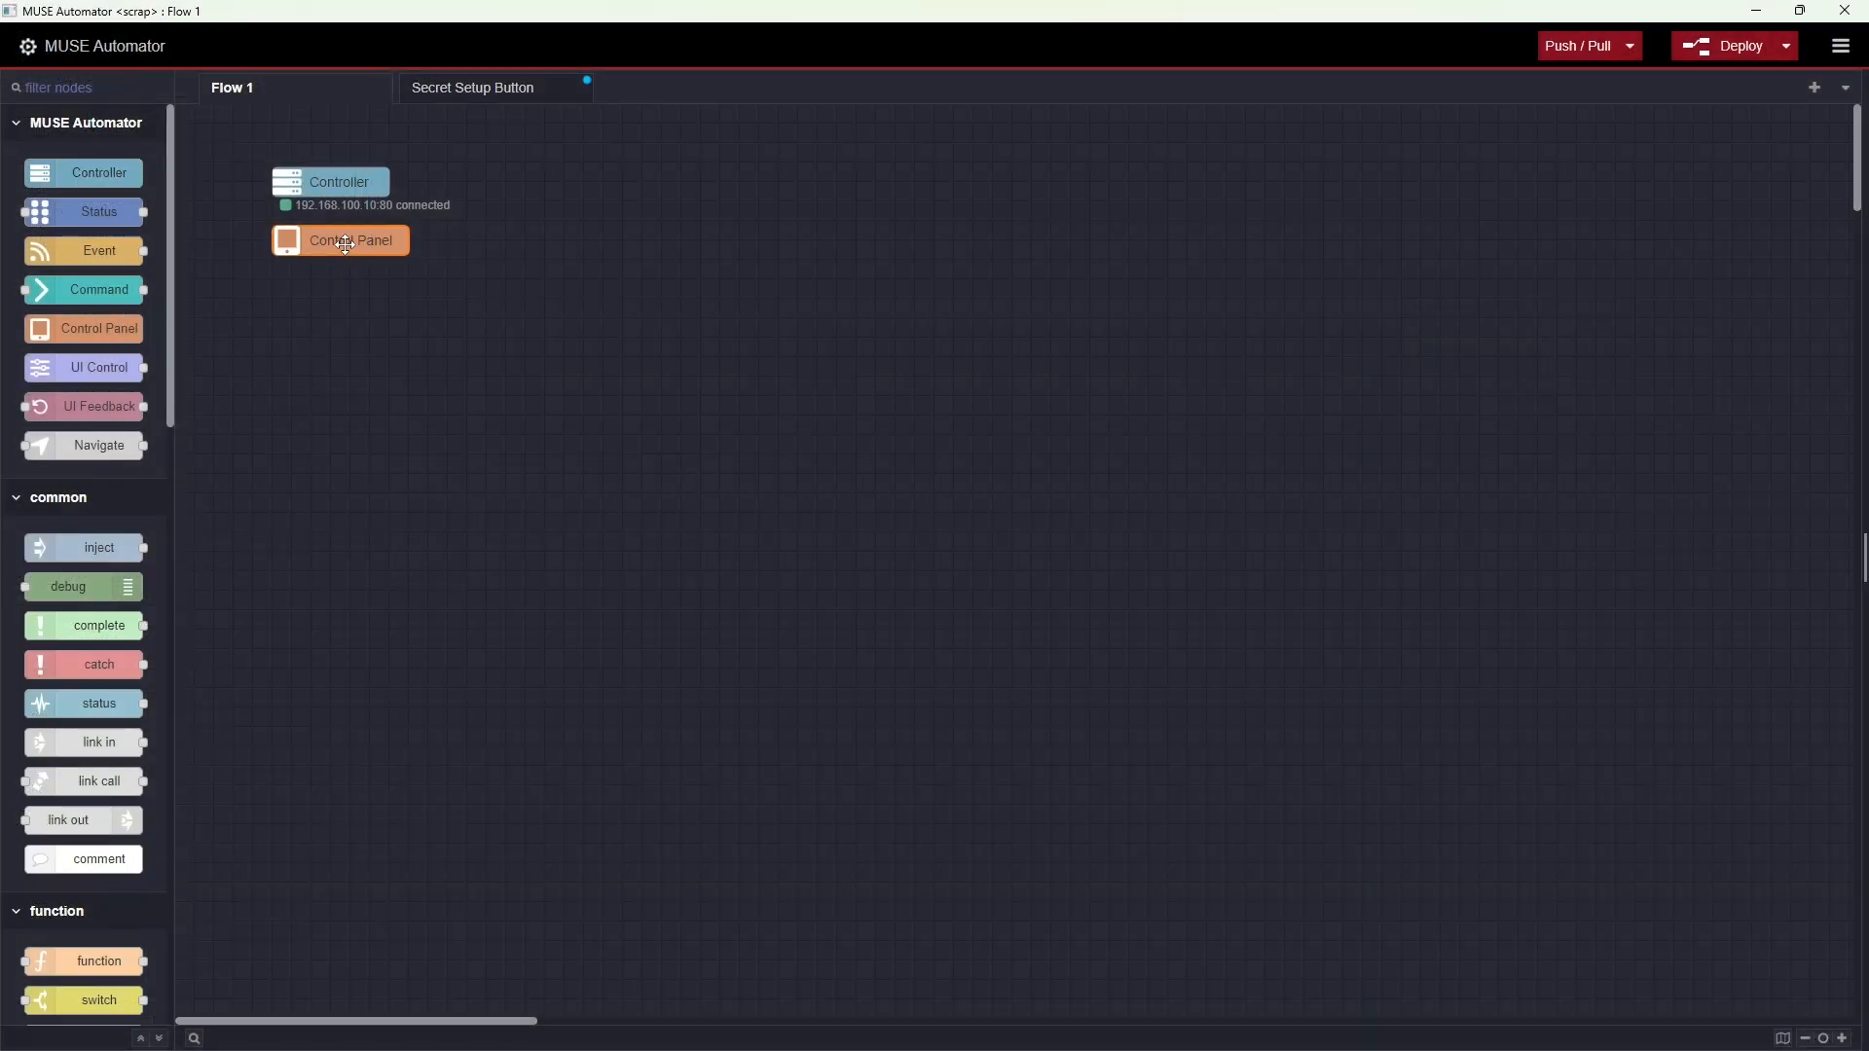
pyautogui.doubleClick(344, 243)
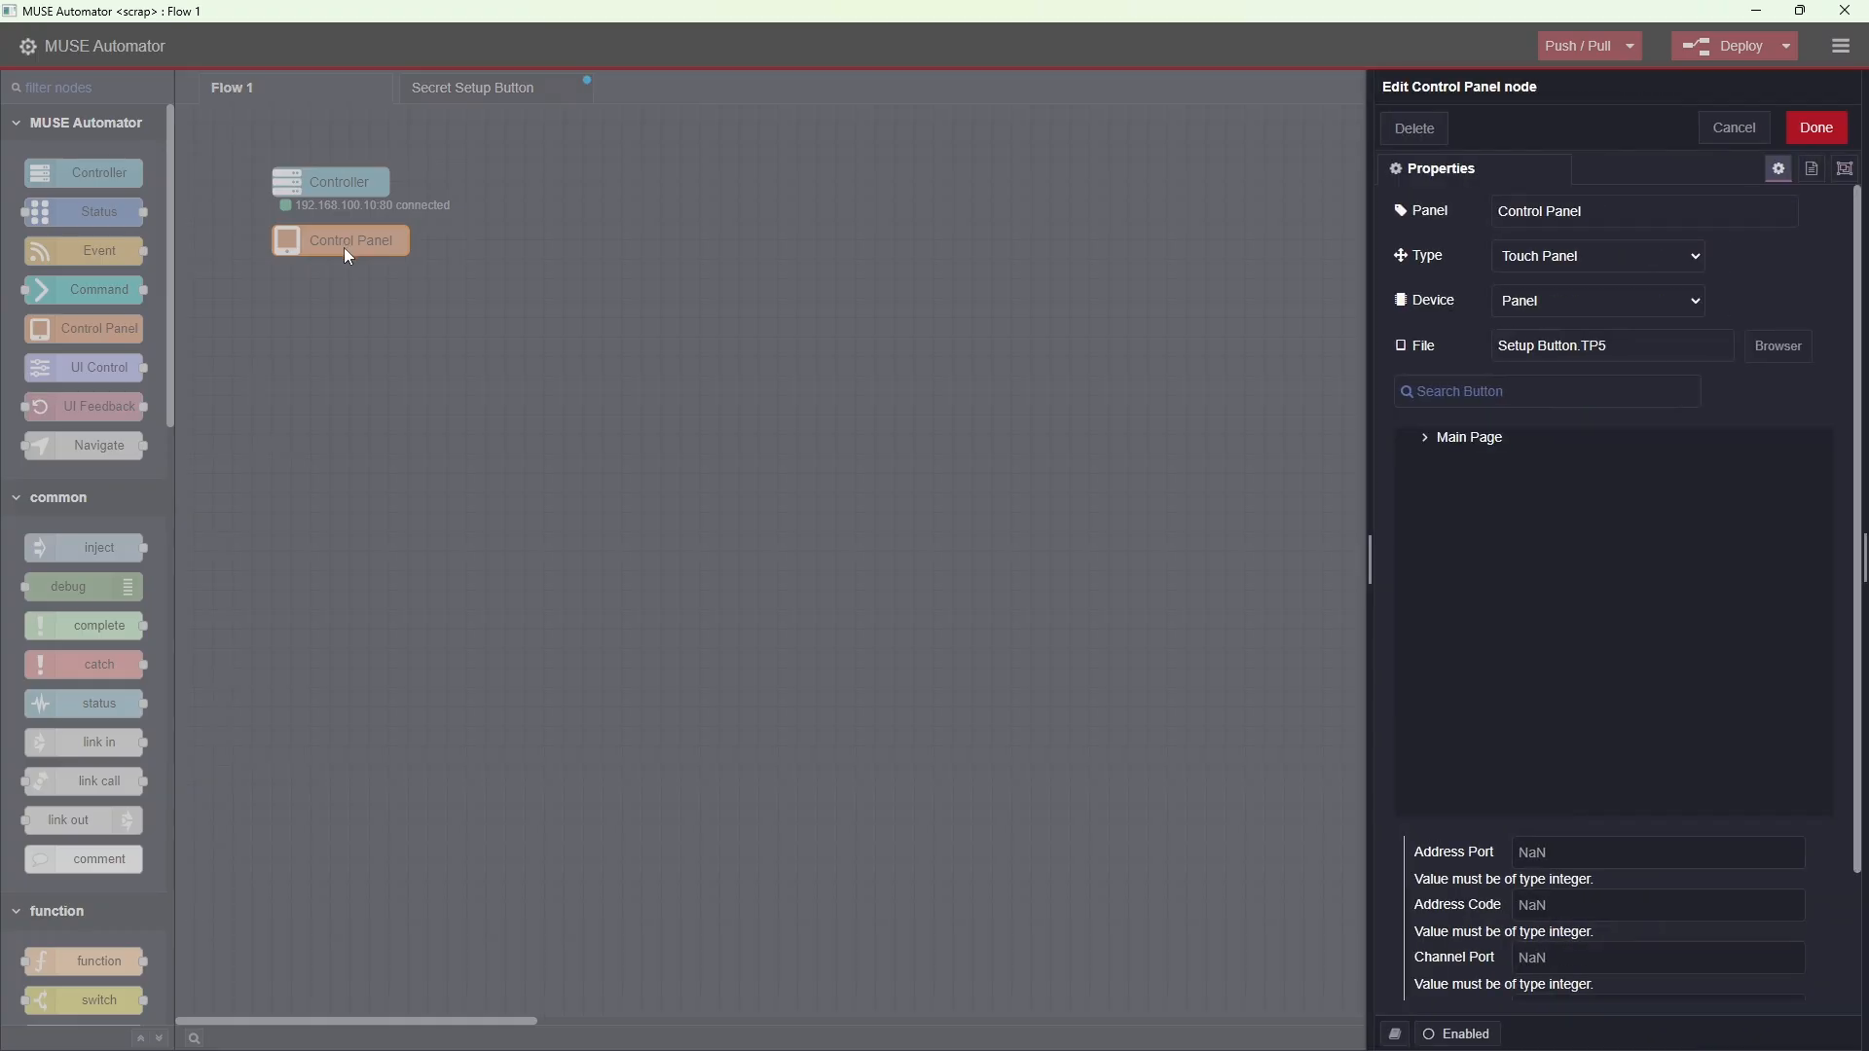
pyautogui.click(1778, 348)
pyautogui.click(418, 273)
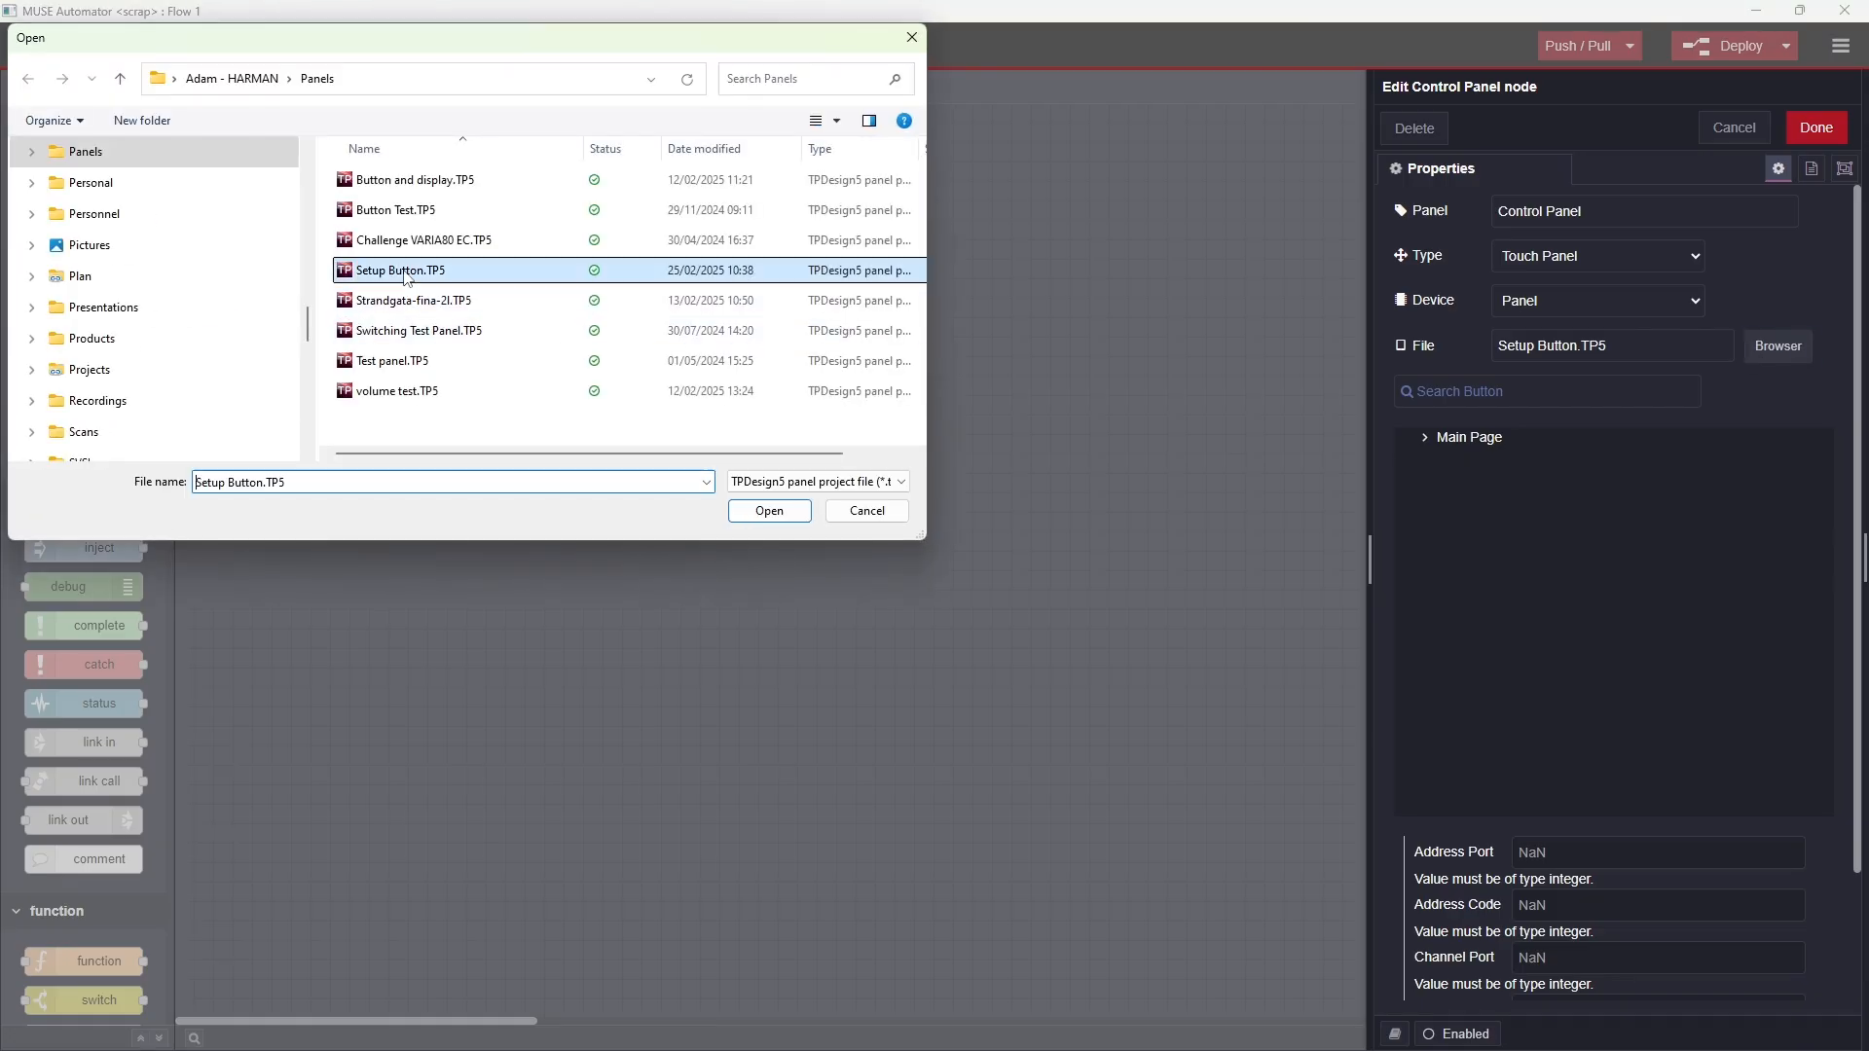
pyautogui.click(756, 512)
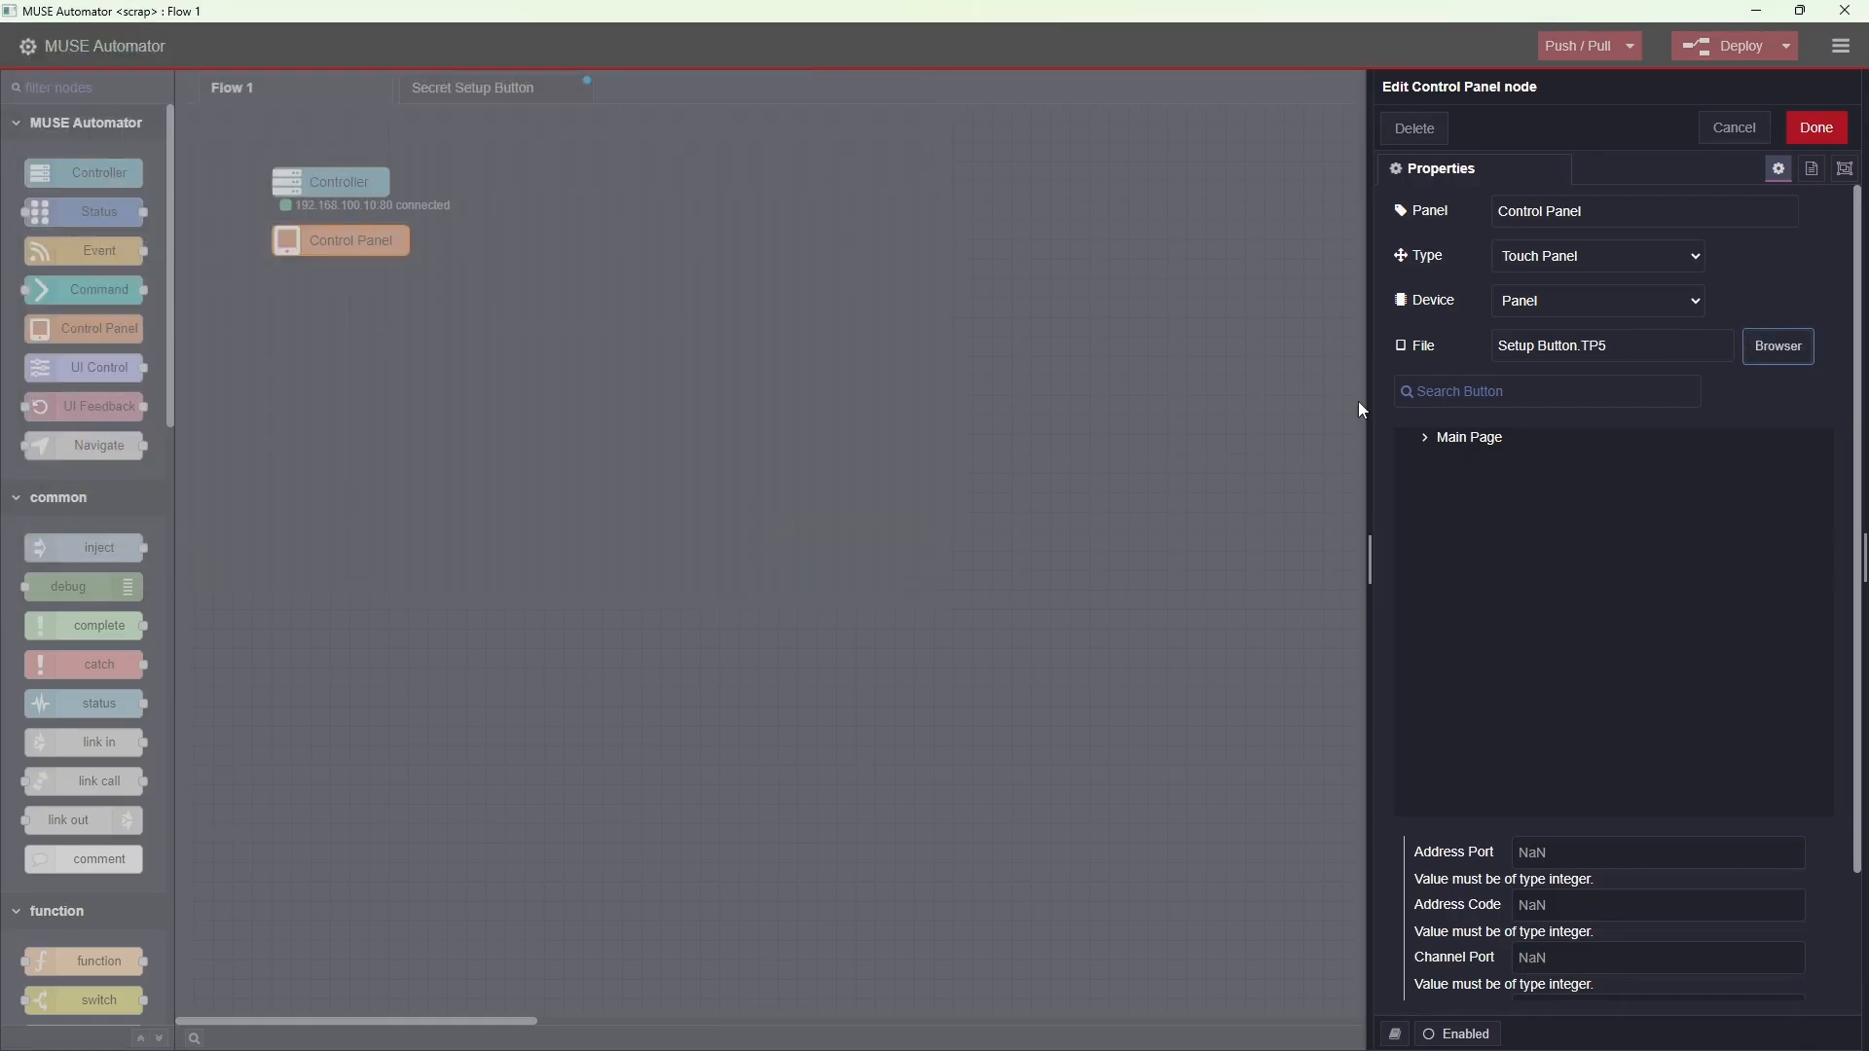
pyautogui.click(1817, 129)
# Step: Add a UI Control node to the Secret Setup Button flow and name it "Setup pushed"
pyautogui.click(540, 101)
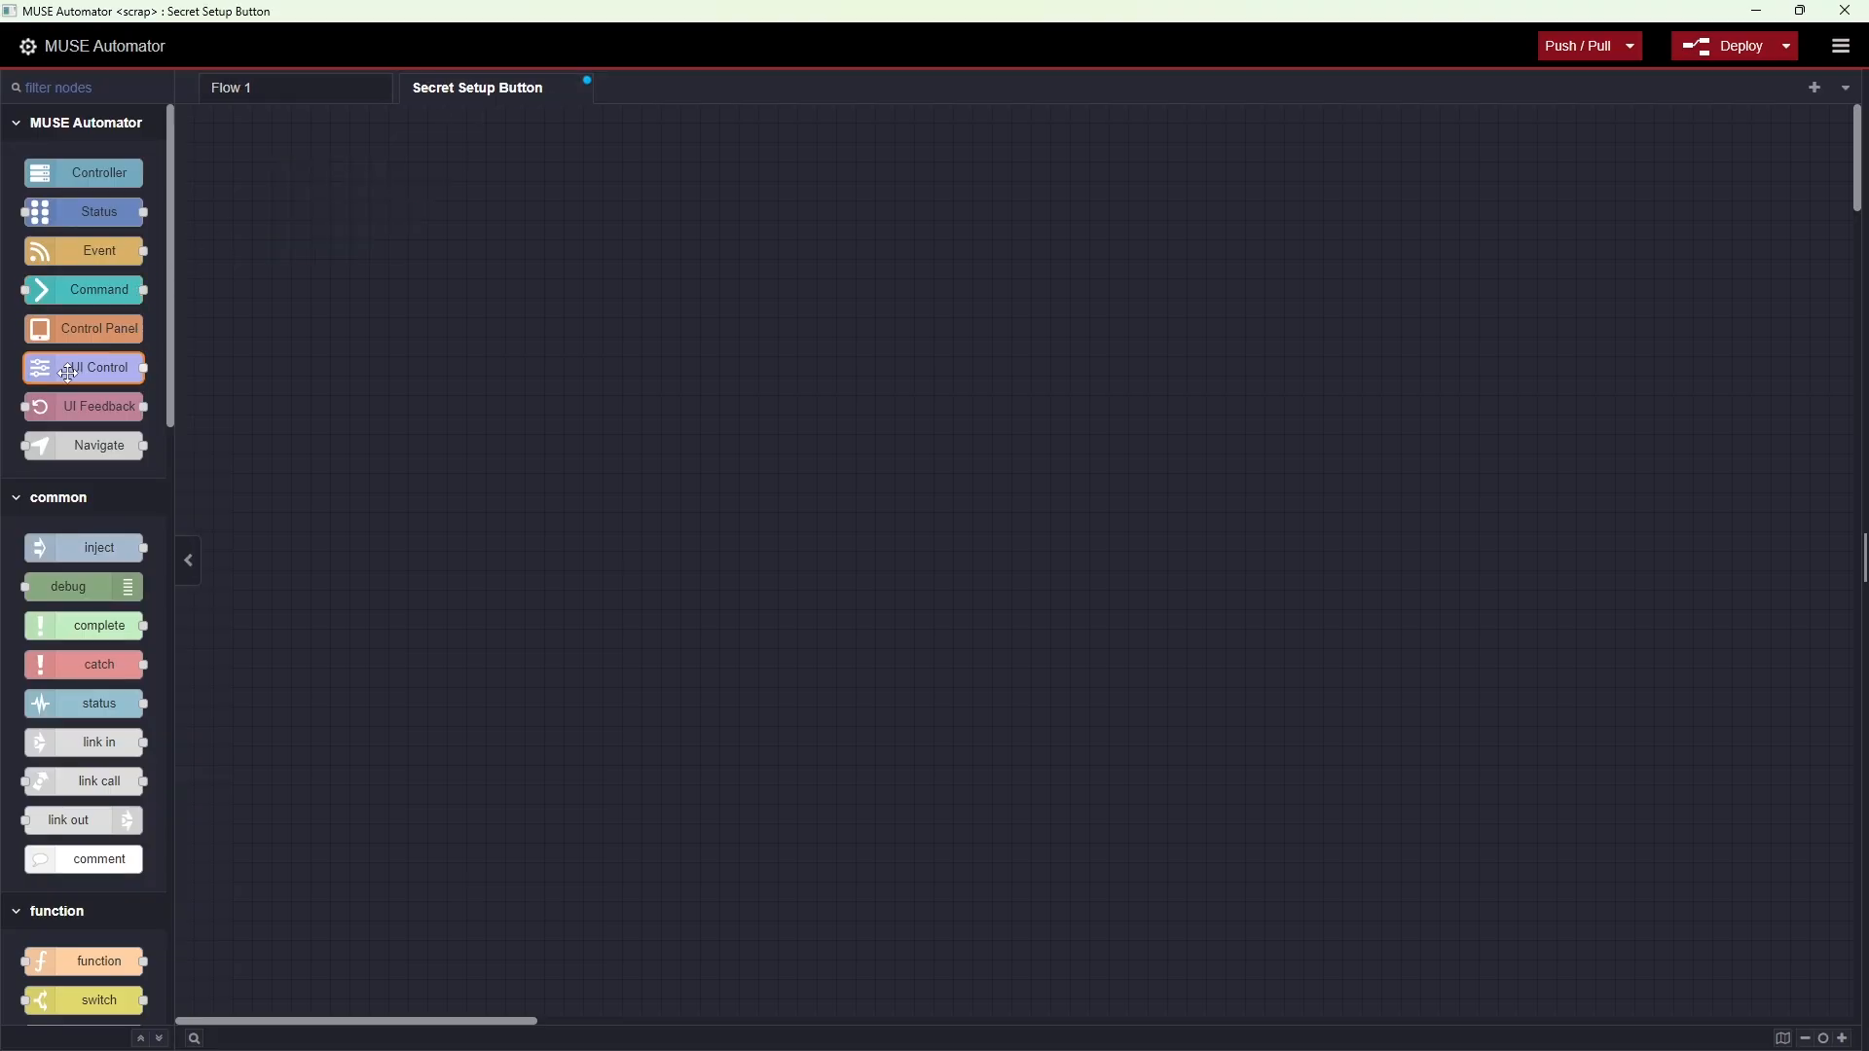
pyautogui.moveTo(71, 370); pyautogui.dragTo(304, 317)
pyautogui.doubleClick(304, 316)
pyautogui.moveTo(1558, 222); pyautogui.dragTo(1312, 210)
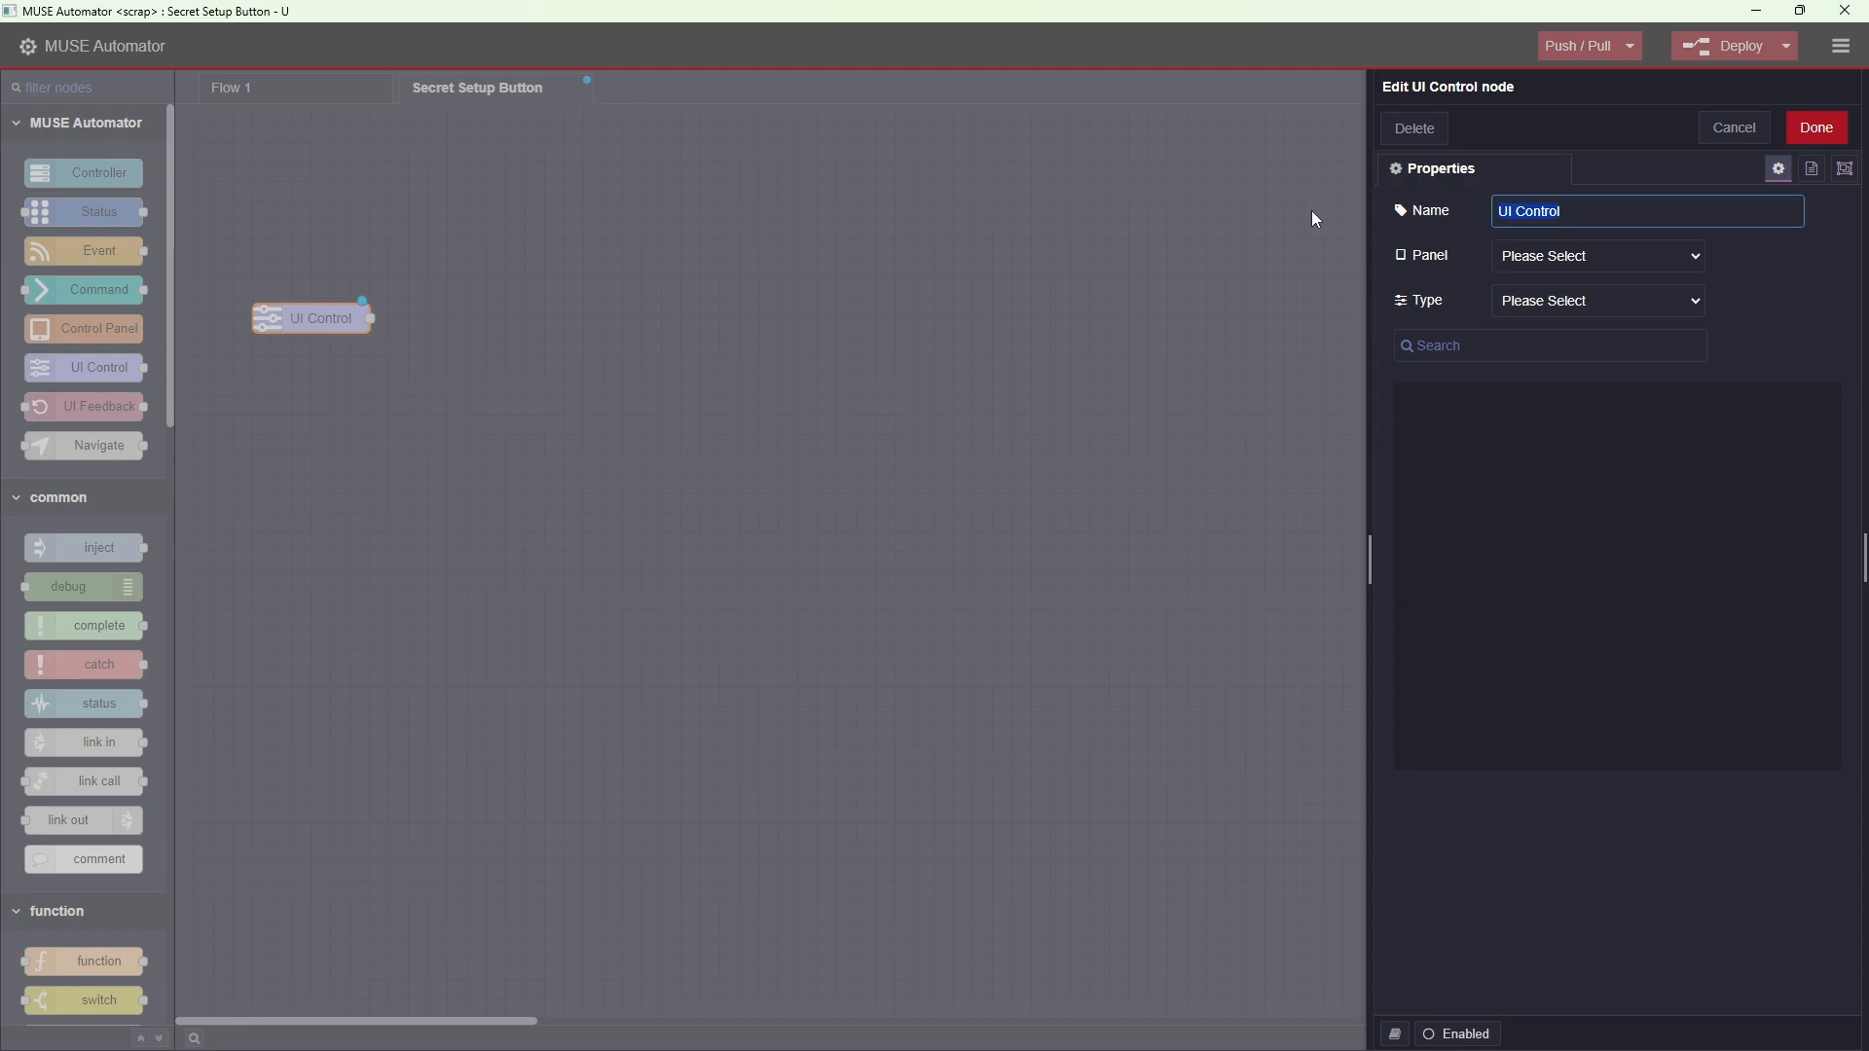
pyautogui.write('Setup pushed')
# Step: Assign the Setup pushed node to the Control Panel's Secret Setup Button on Main Page, with type BUTTON and a PUSH trigger
pyautogui.click(1527, 261)
pyautogui.click(1545, 309)
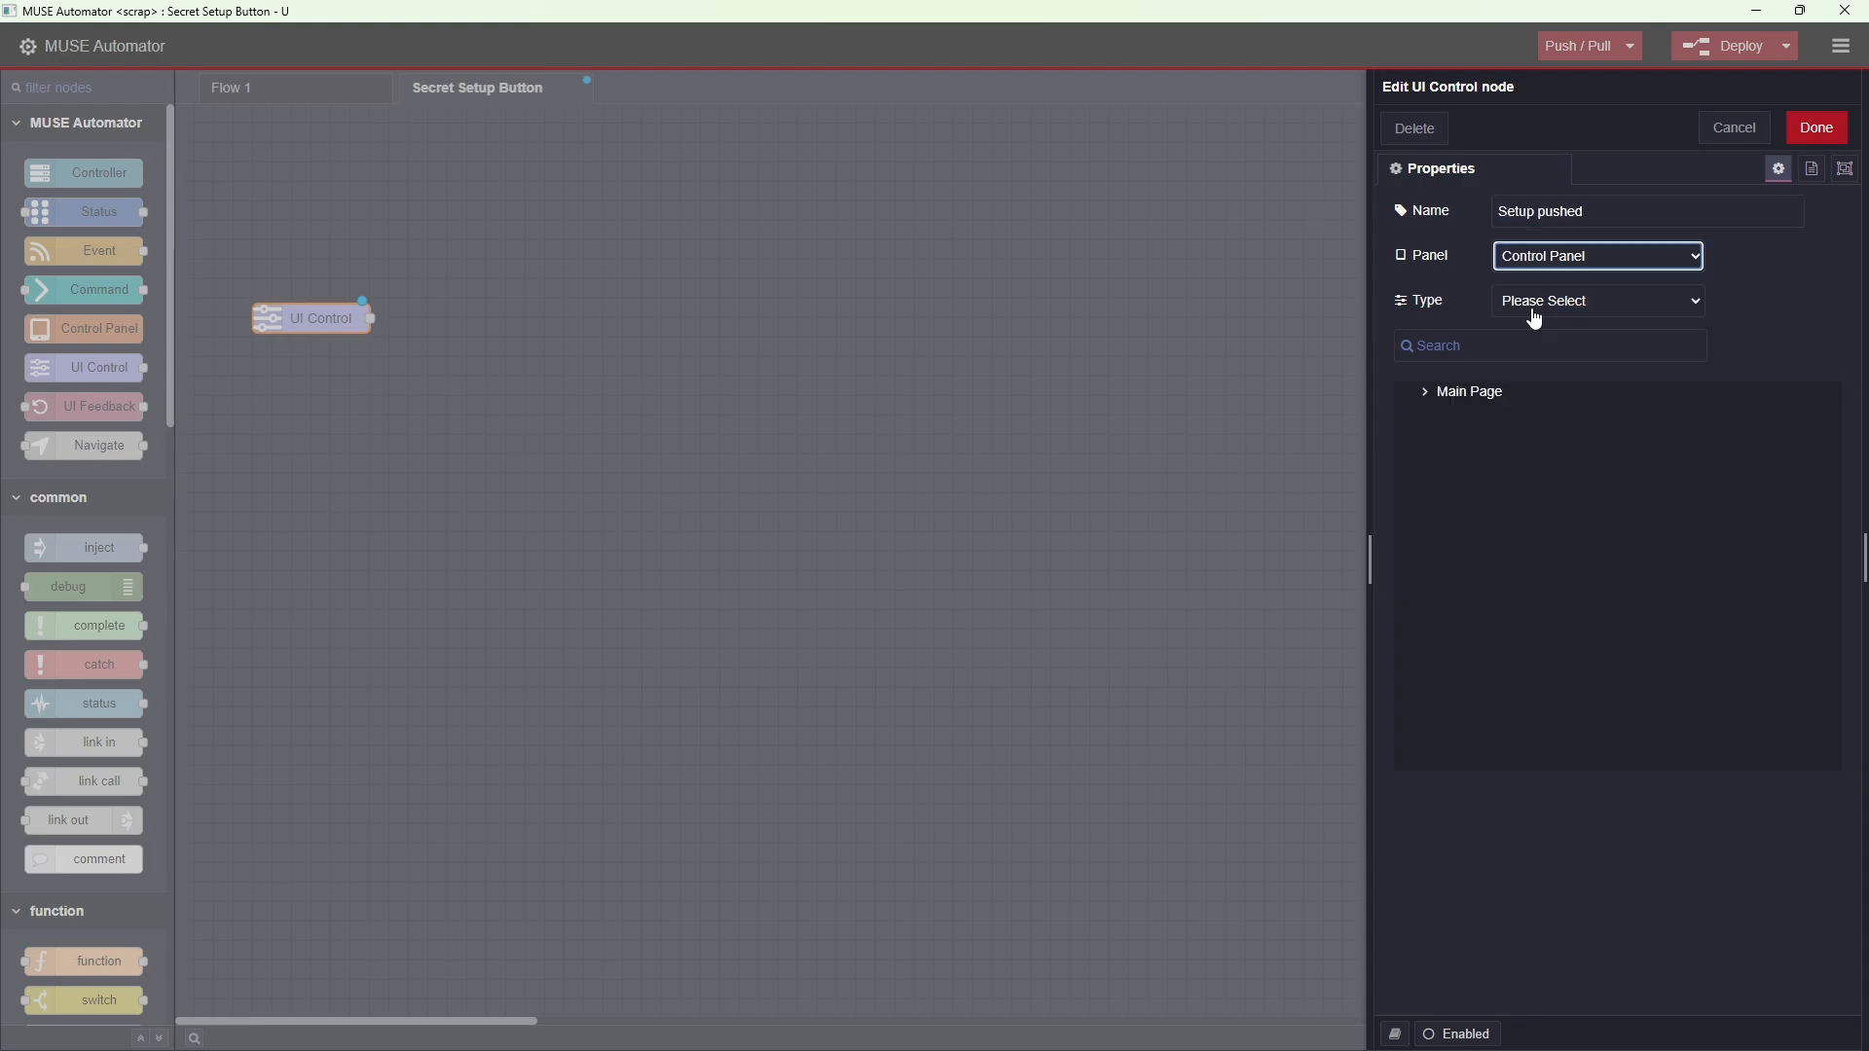
pyautogui.click(1535, 302)
pyautogui.click(1534, 348)
pyautogui.click(1477, 395)
pyautogui.click(1506, 412)
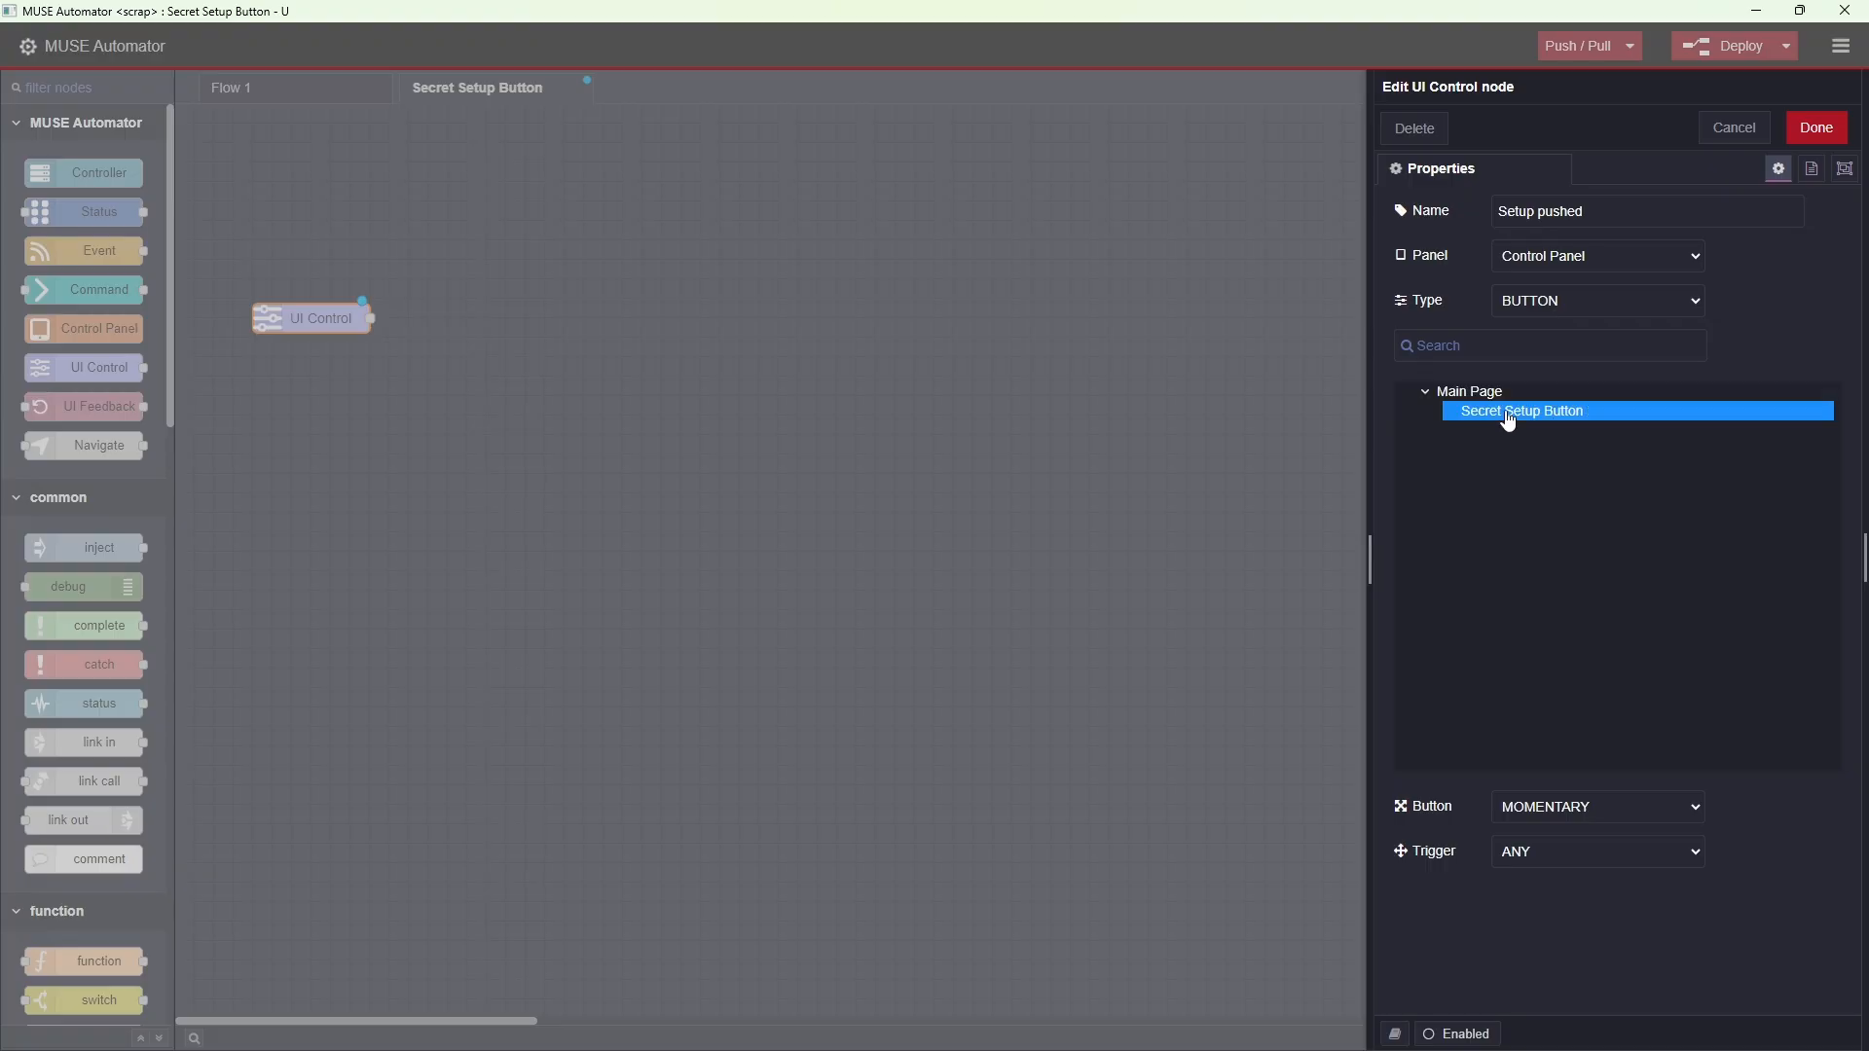
pyautogui.click(1528, 851)
pyautogui.click(1525, 901)
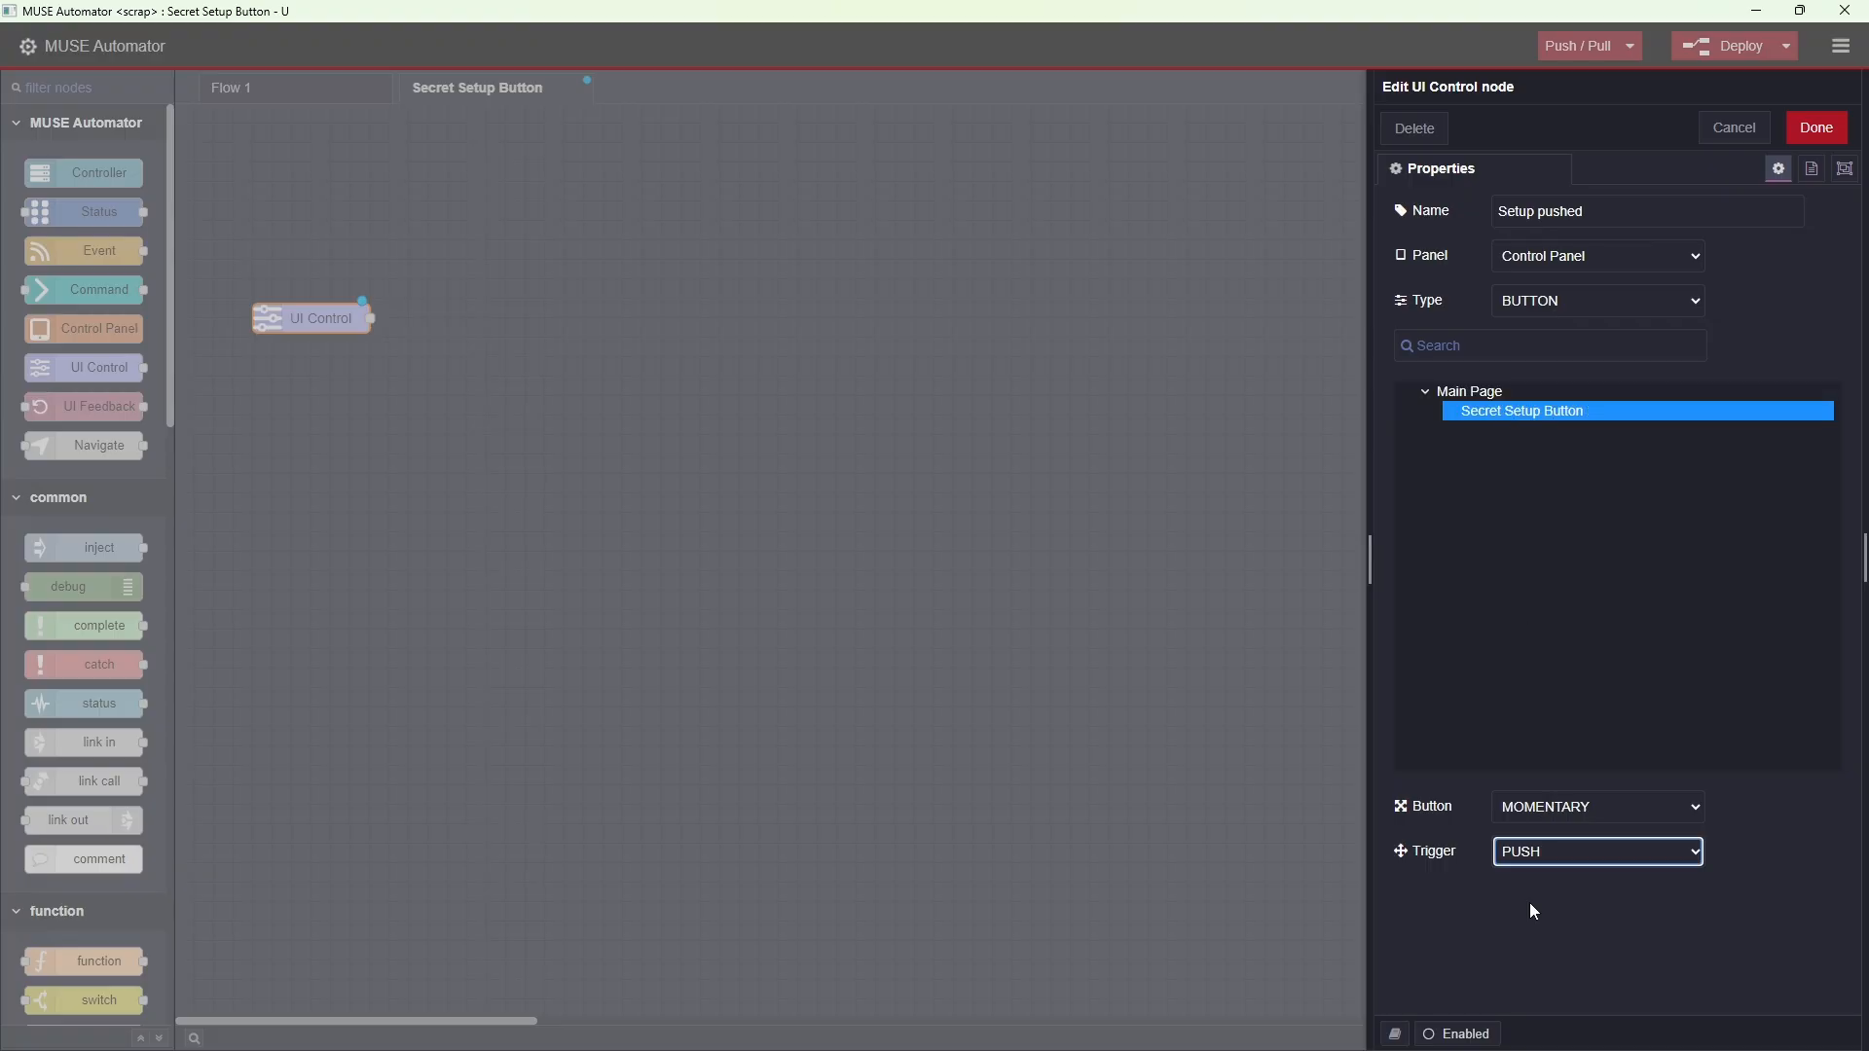
pyautogui.click(1817, 128)
# Step: Add a Command node beside Setup pushed, name it "Setup mode" and set its device to Panel
pyautogui.moveTo(66, 299); pyautogui.dragTo(790, 328)
pyautogui.doubleClick(823, 318)
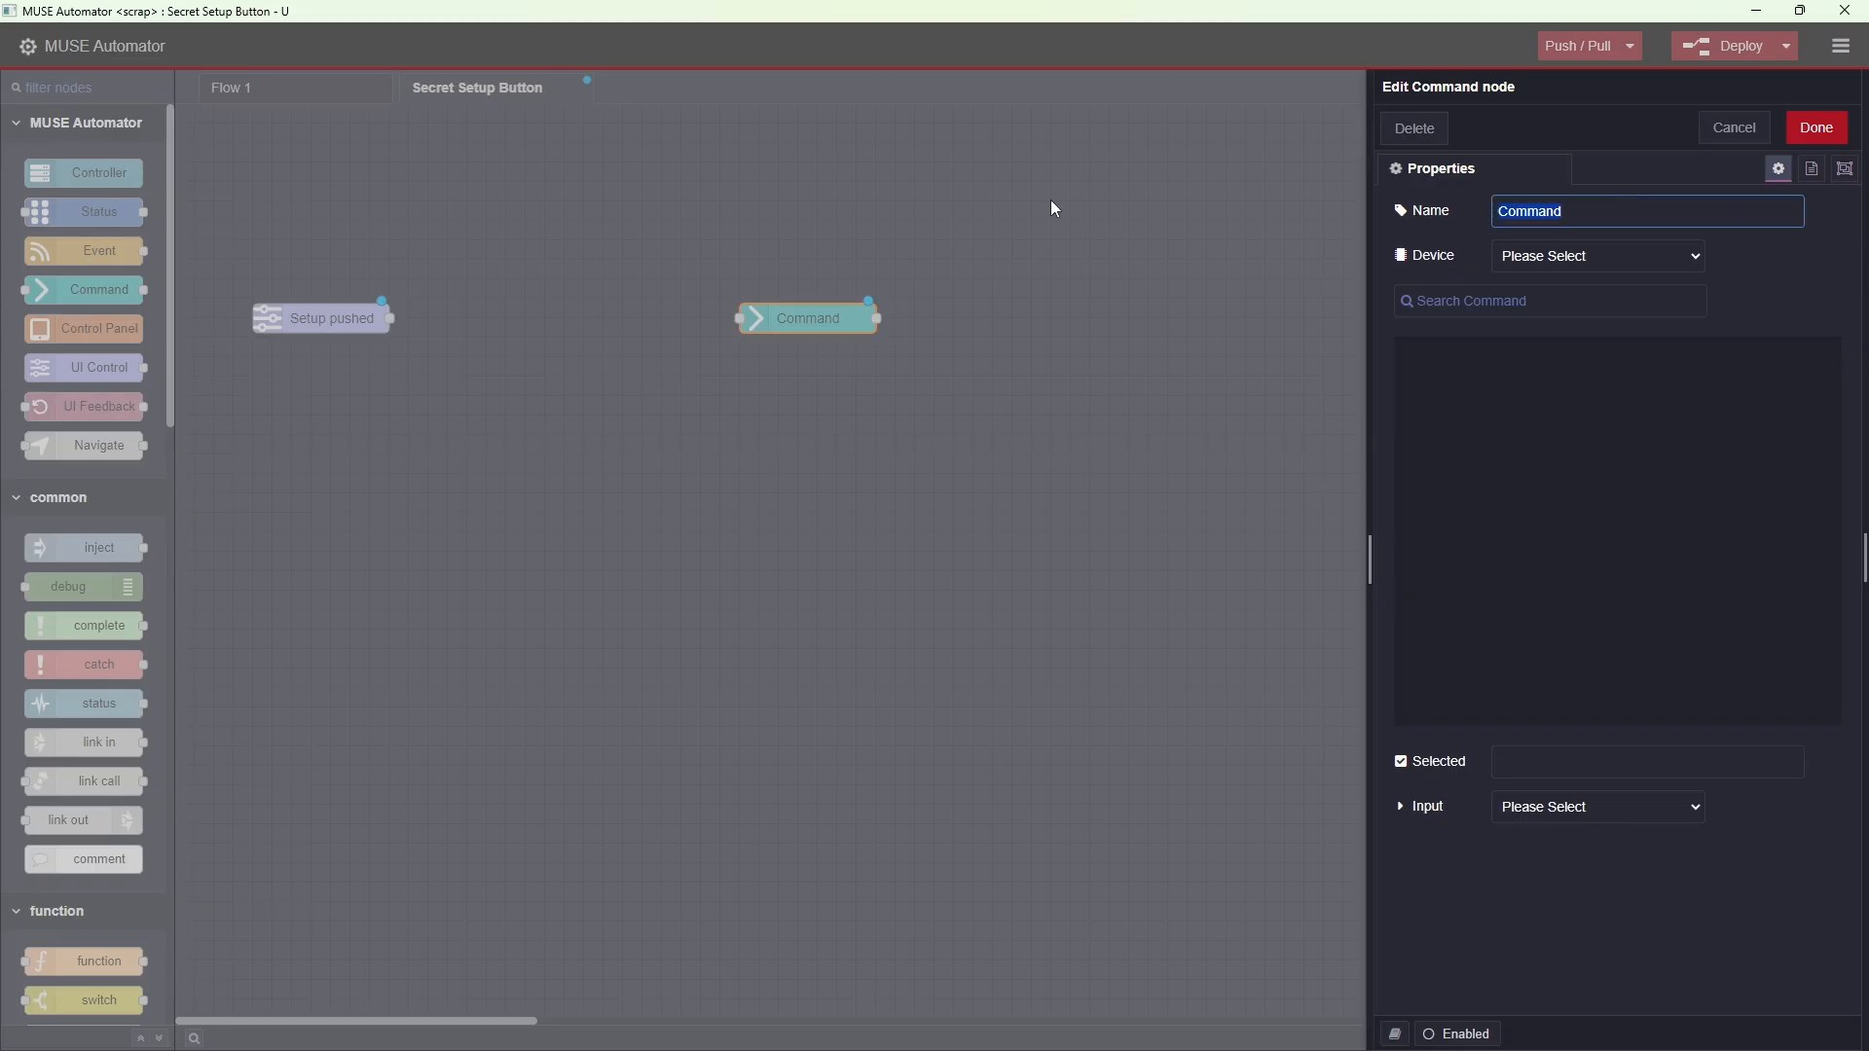
pyautogui.write('Setup mode')
pyautogui.click(1555, 257)
pyautogui.click(1524, 331)
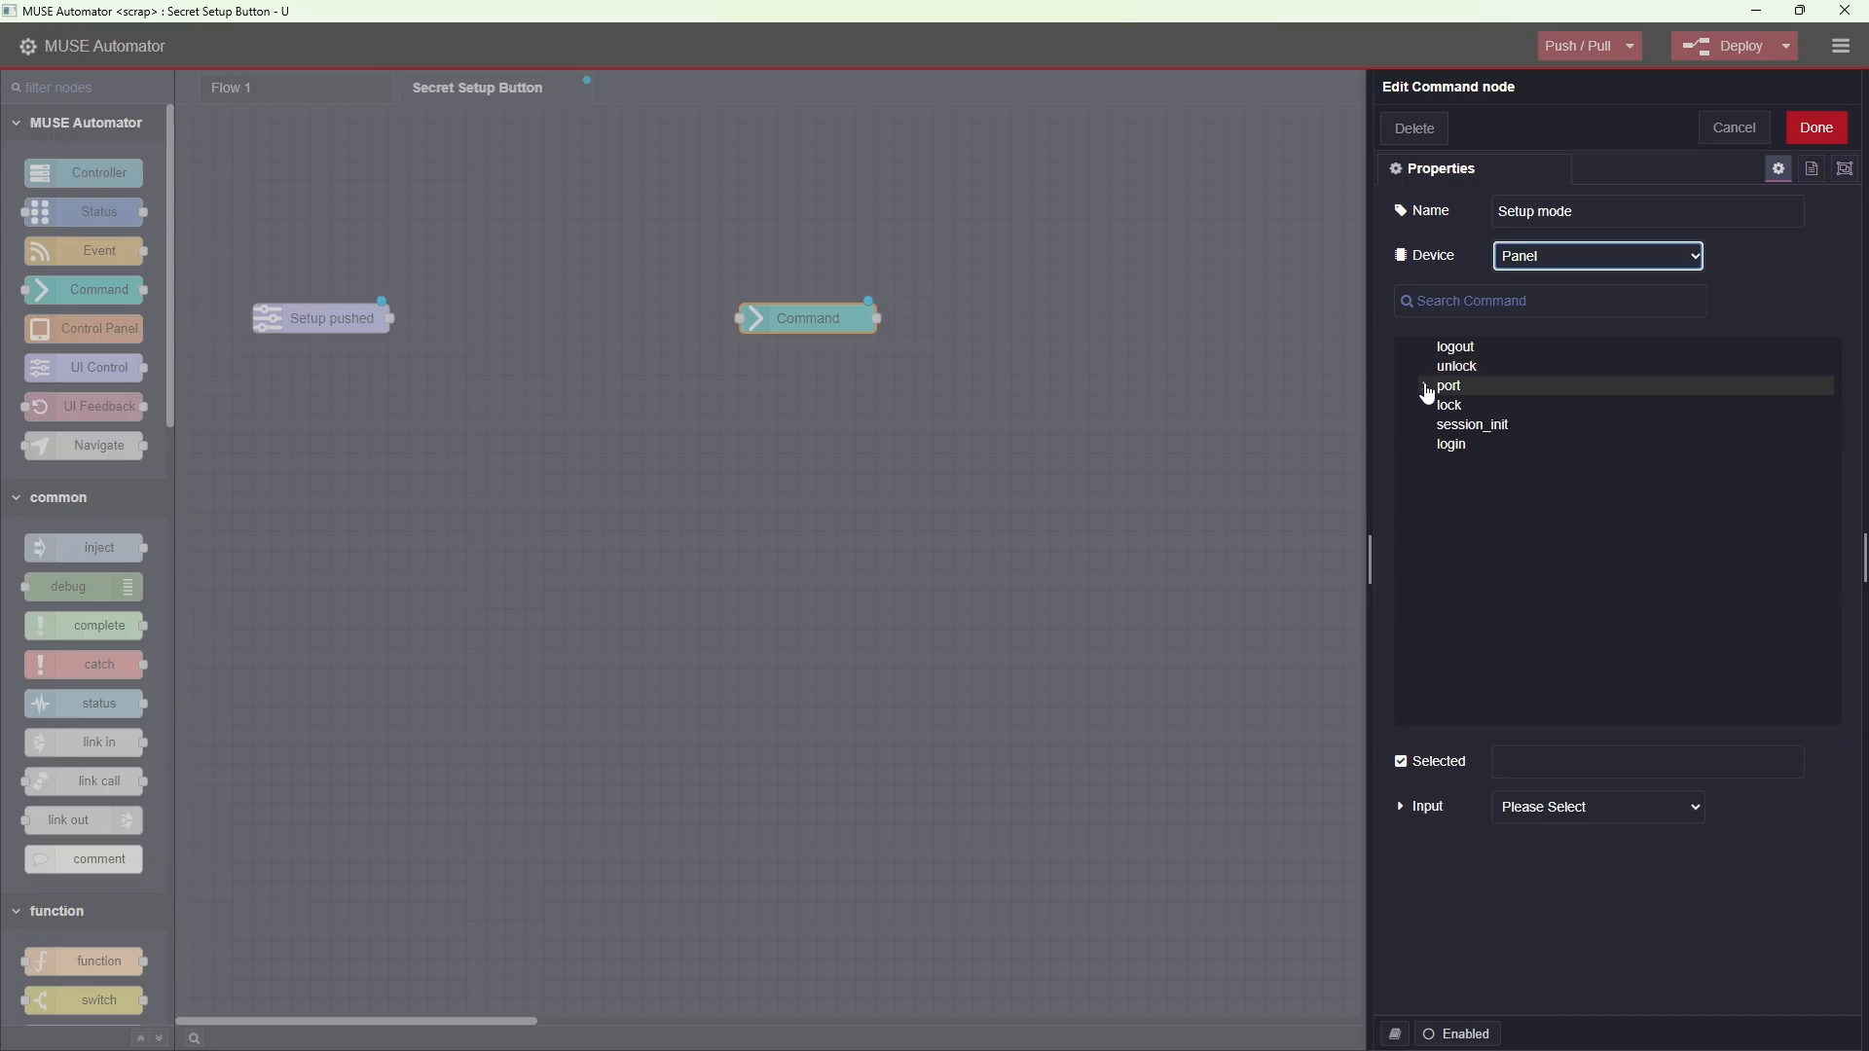
# Step: Set the Setup mode node to the port 1 send_command with manual configuration and the data ^STP
pyautogui.click(1429, 388)
pyautogui.click(1451, 407)
pyautogui.click(1534, 446)
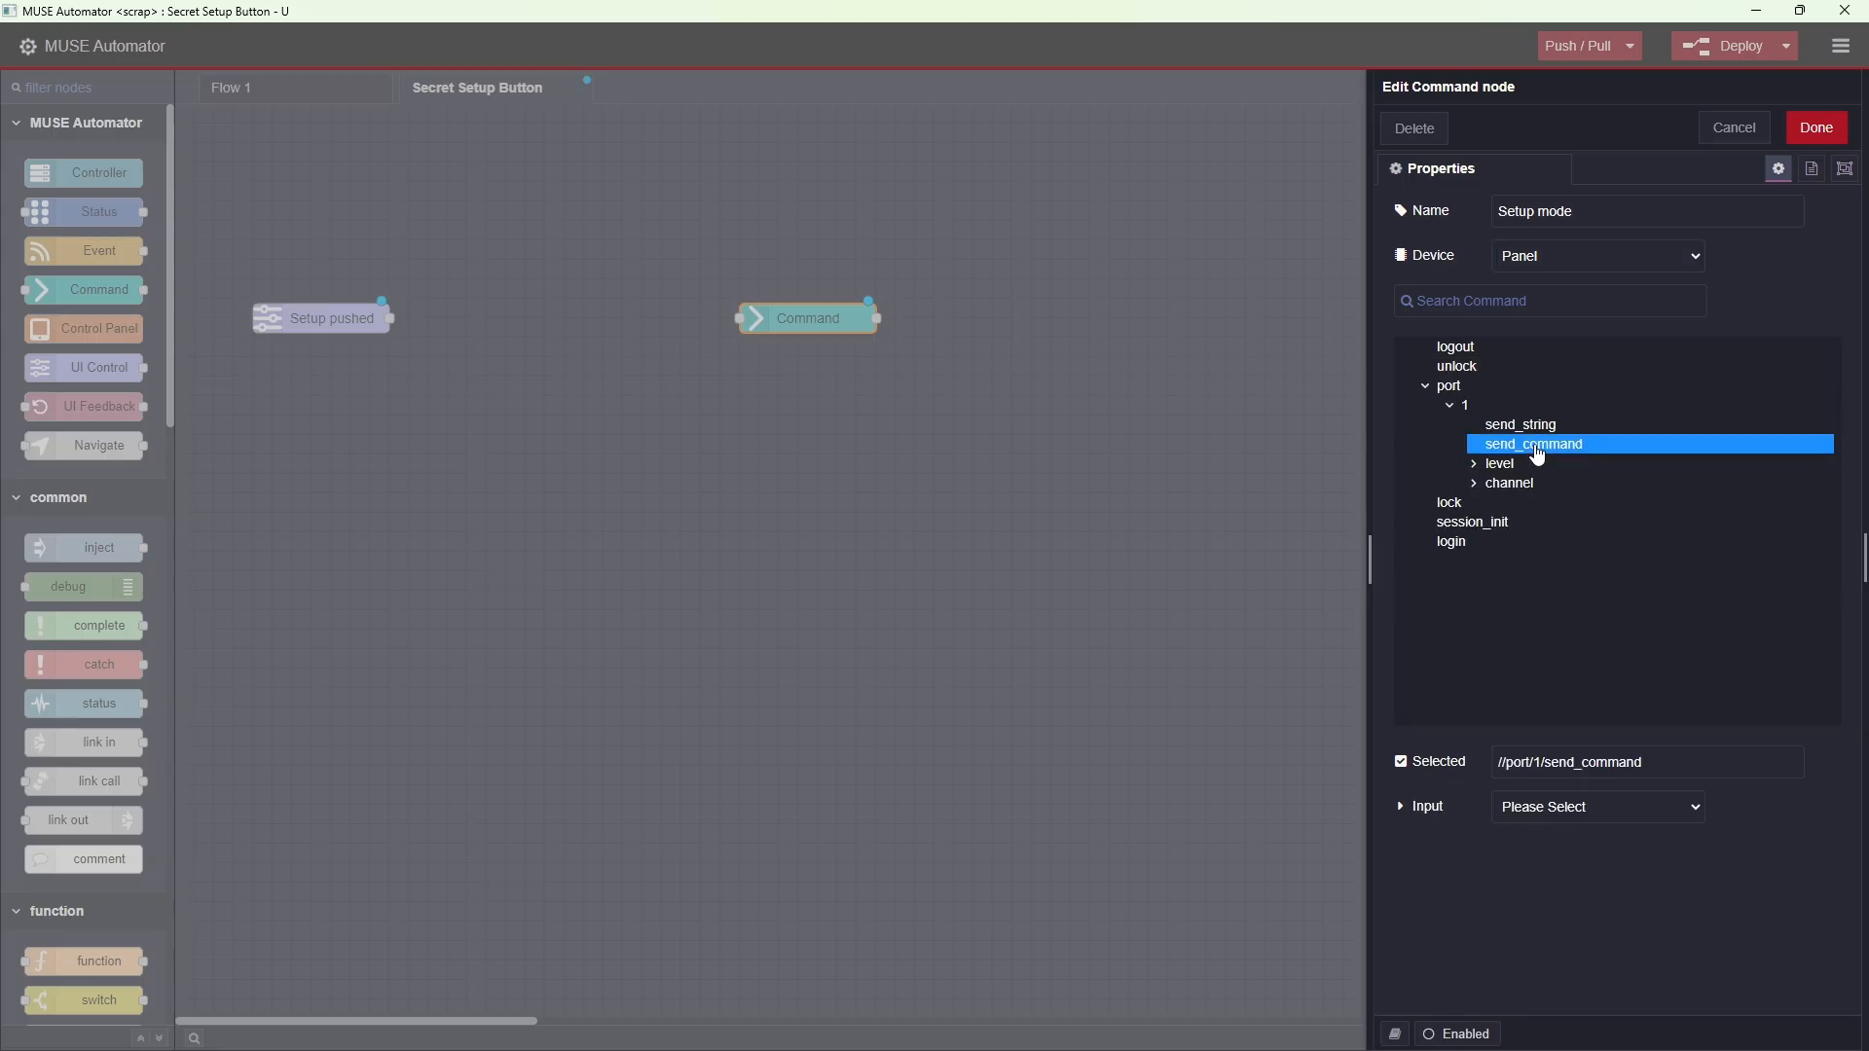
pyautogui.click(1564, 813)
pyautogui.click(1559, 861)
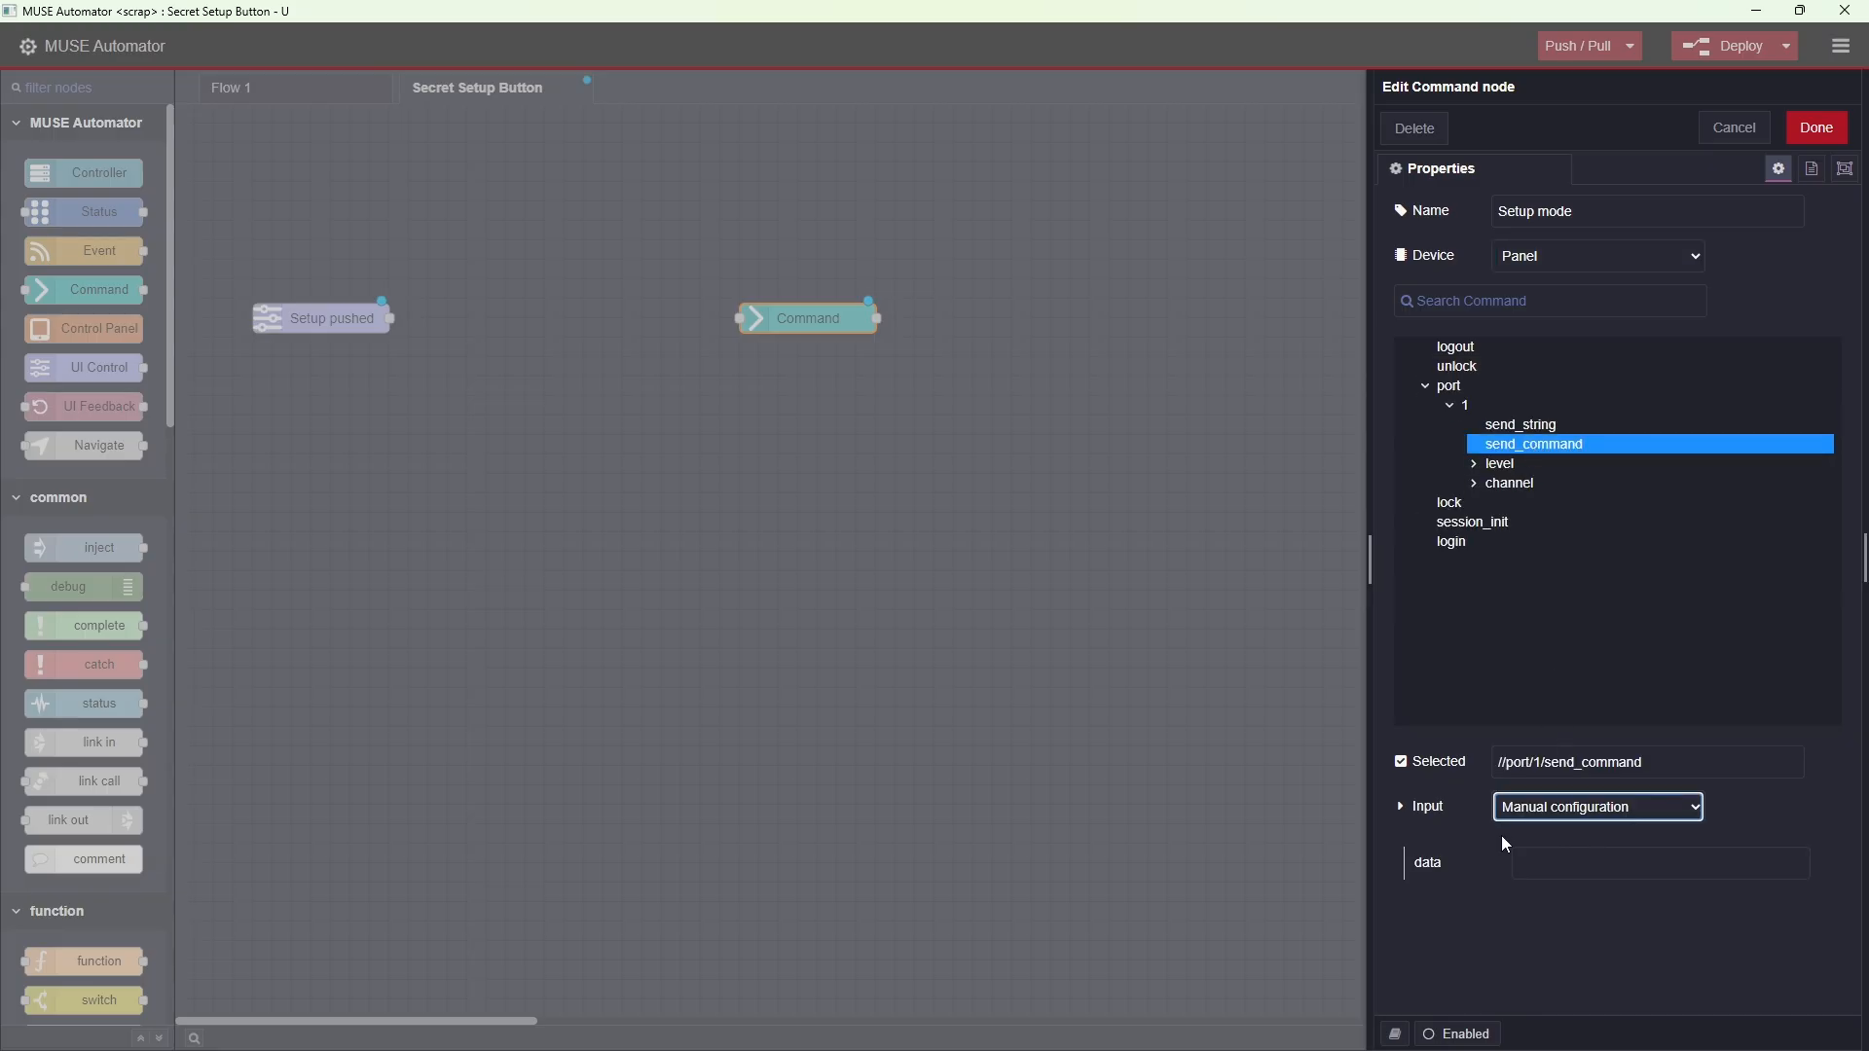
pyautogui.click(1561, 864)
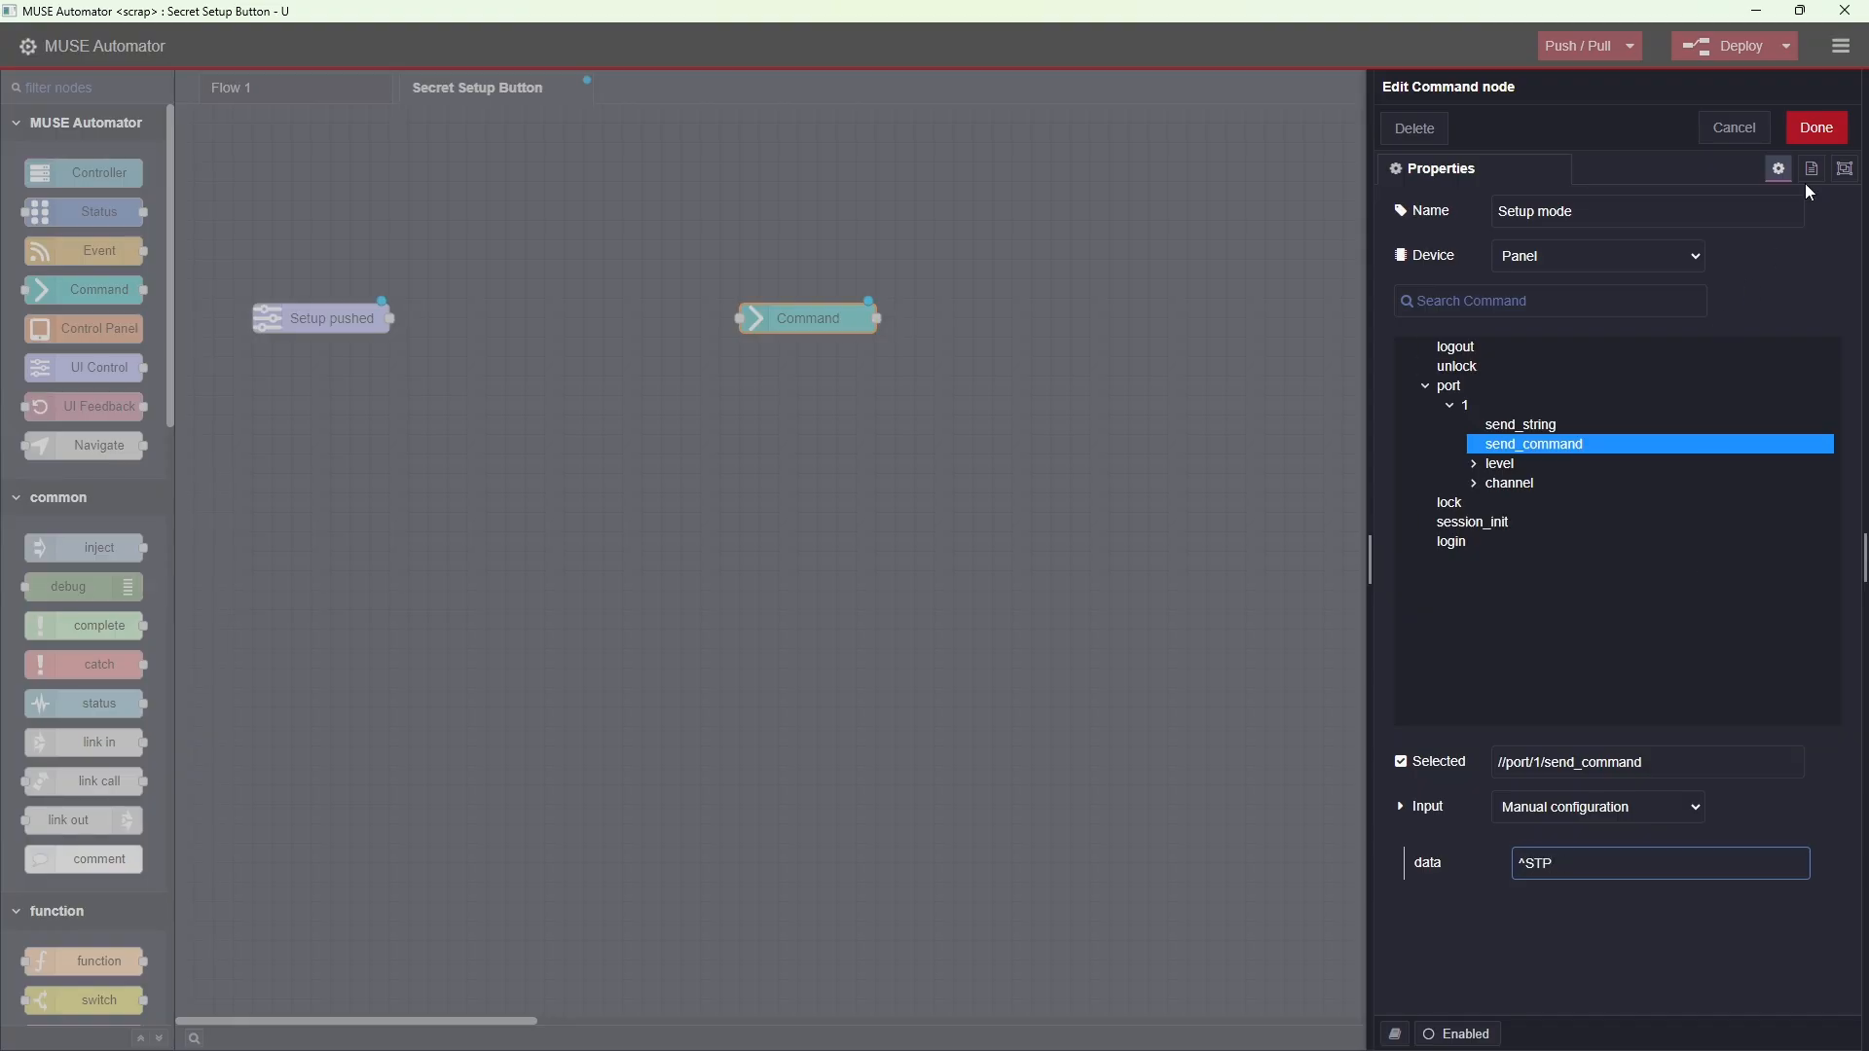
pyautogui.click(1816, 128)
# Step: Connect the Setup pushed node to the Setup mode node and deploy the flow
pyautogui.moveTo(391, 318); pyautogui.dragTo(740, 319)
pyautogui.click(1733, 50)
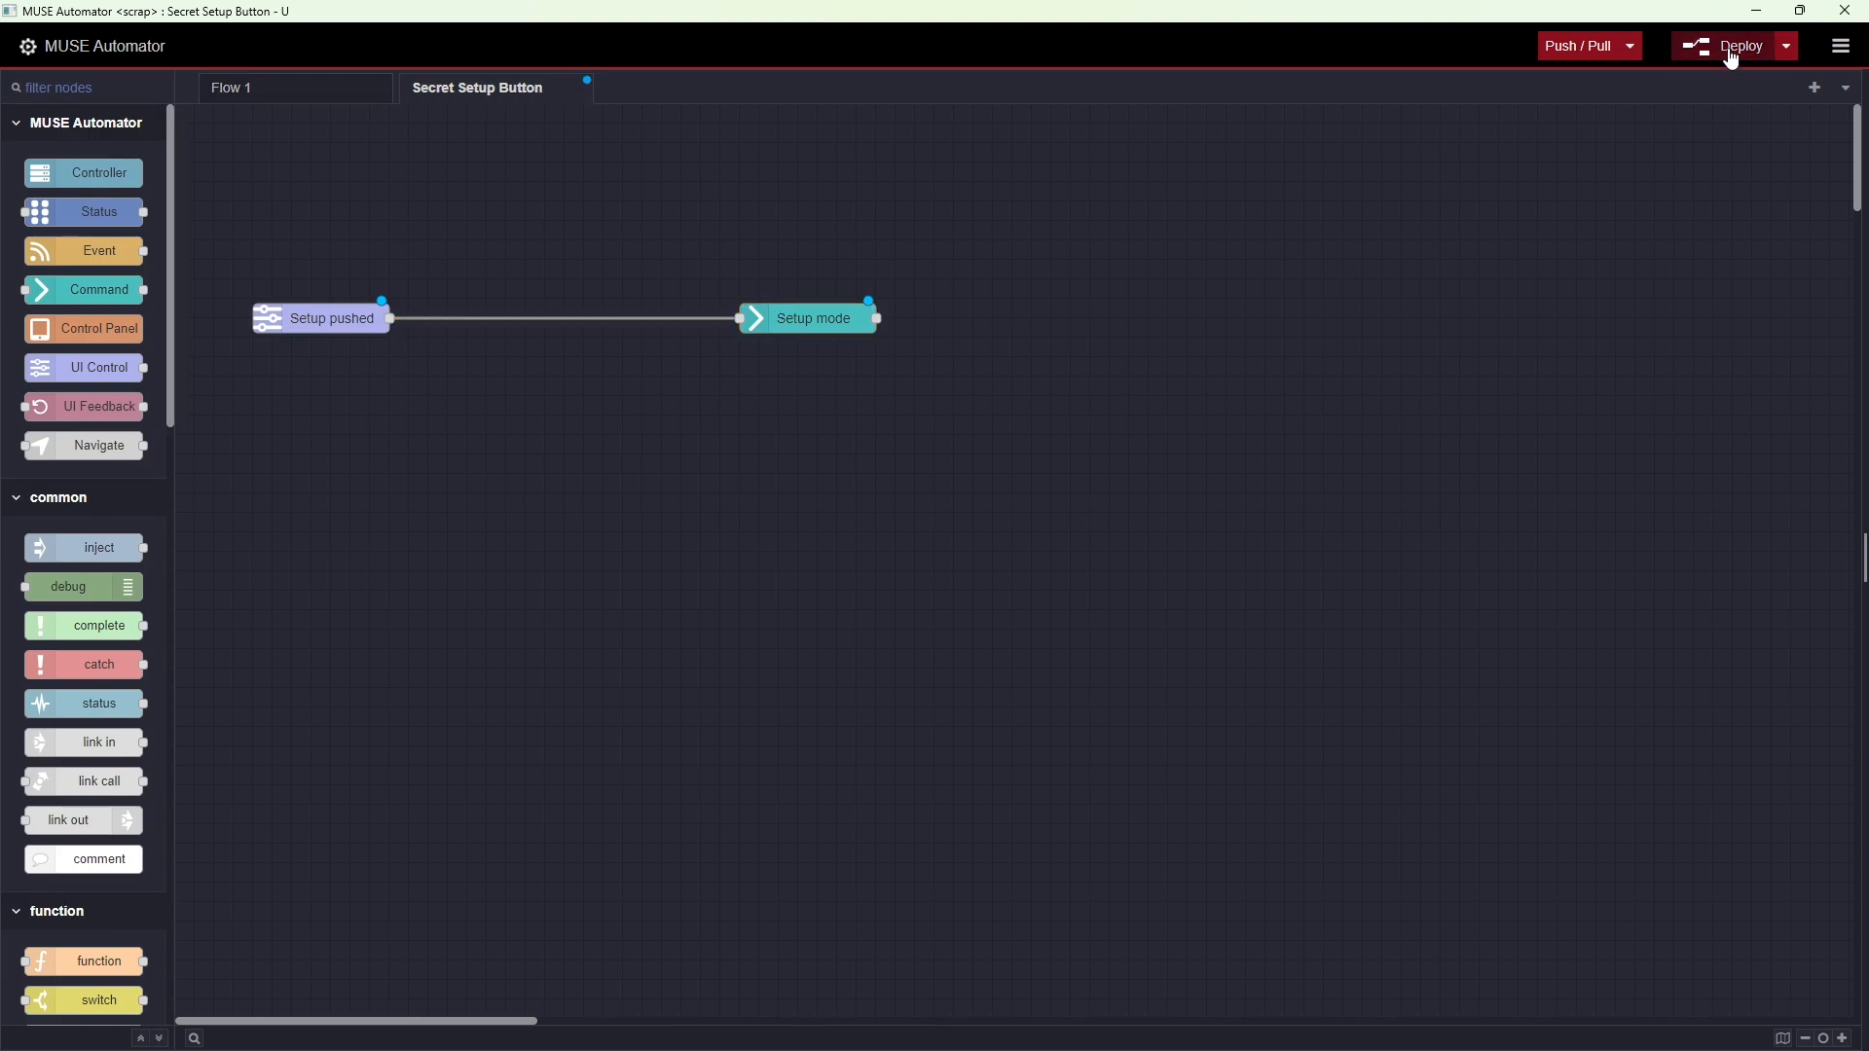
# Step: Switch to RealVNC Viewer, test the HARMAN logo button on the panel, return to AMX G5 Control and minimize the viewer
pyautogui.hotkey('alt', 'Tab')
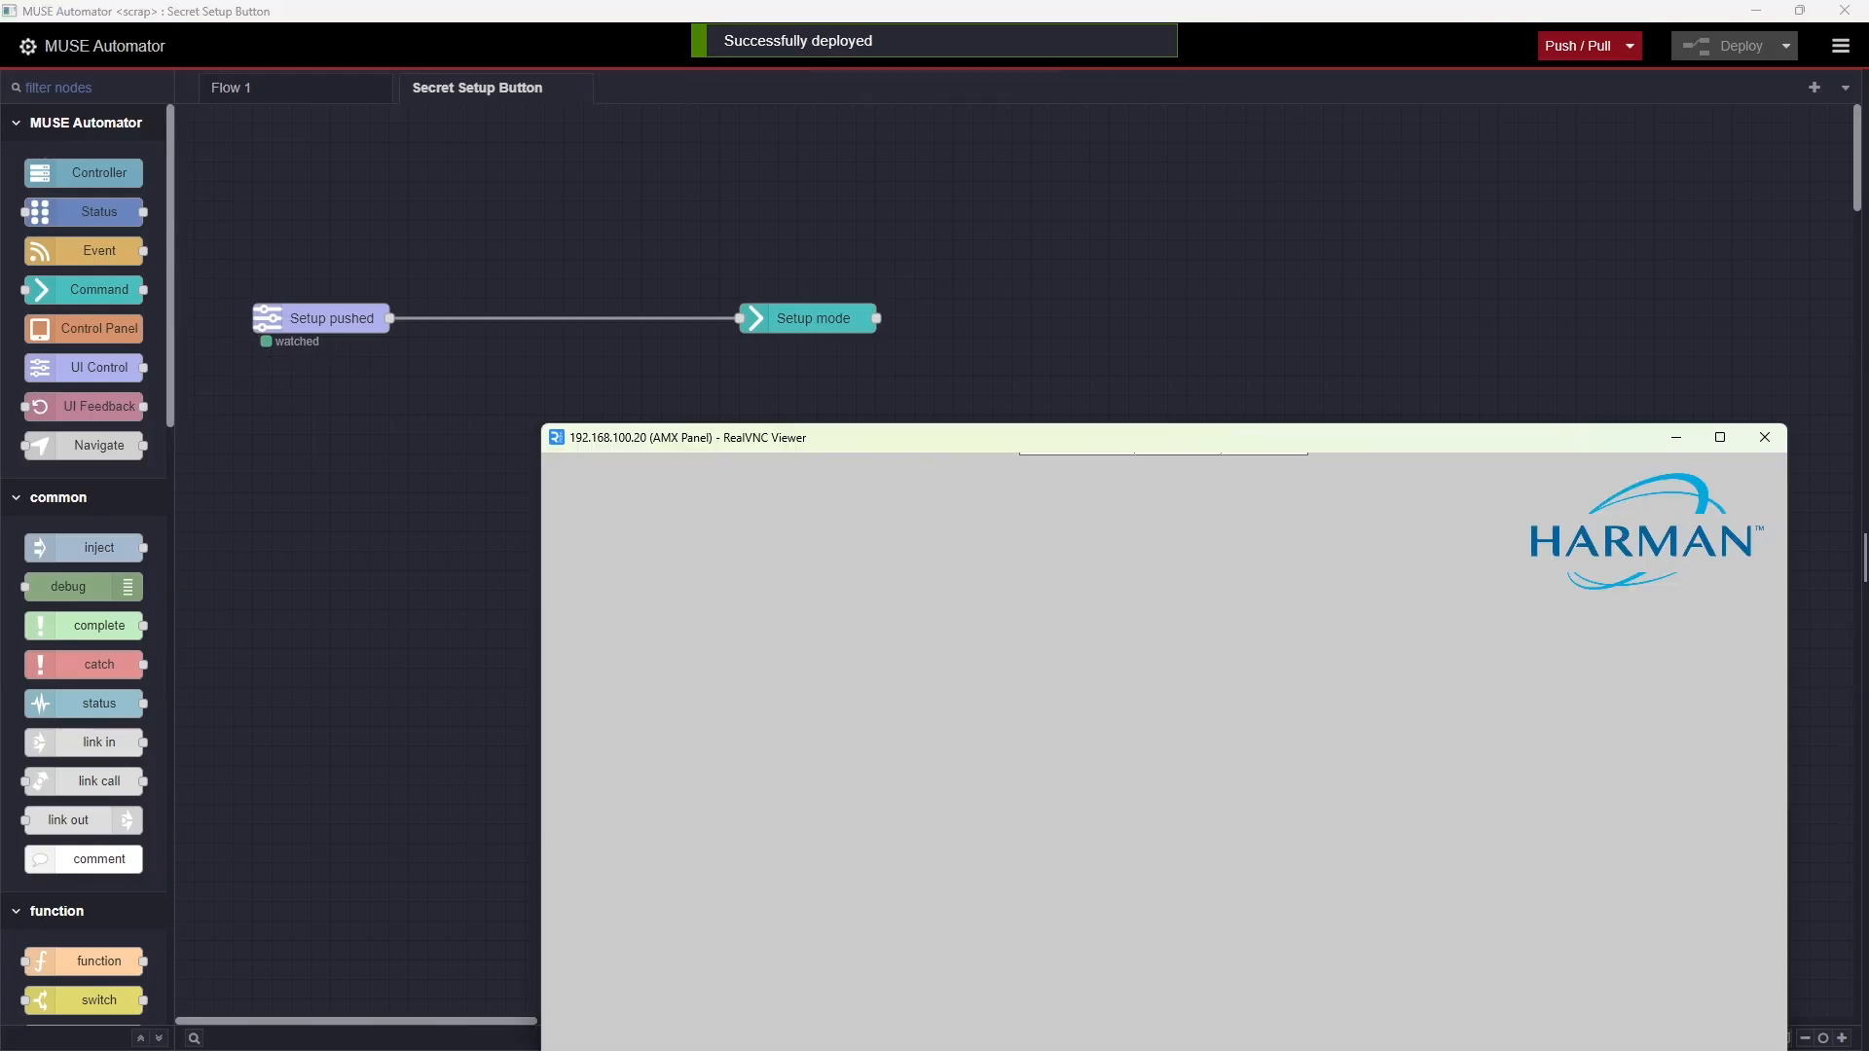
pyautogui.click(1658, 536)
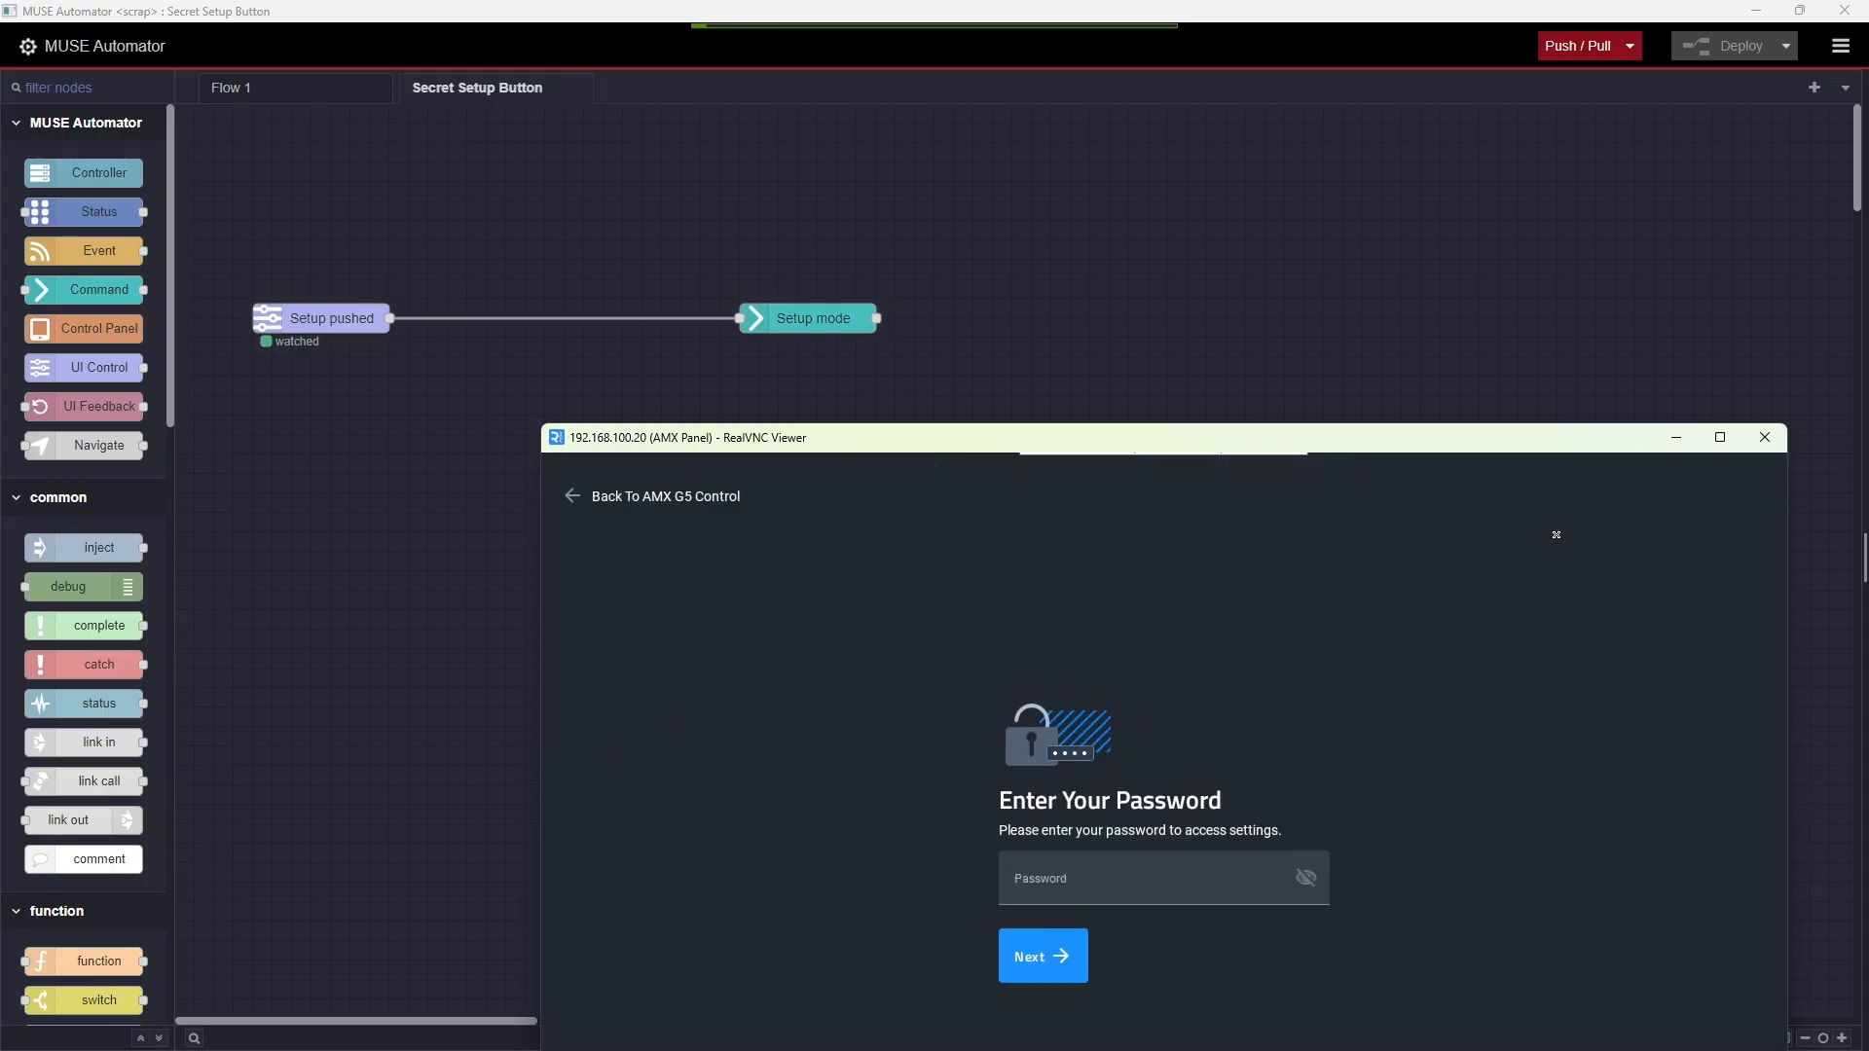
pyautogui.click(608, 502)
pyautogui.click(1677, 437)
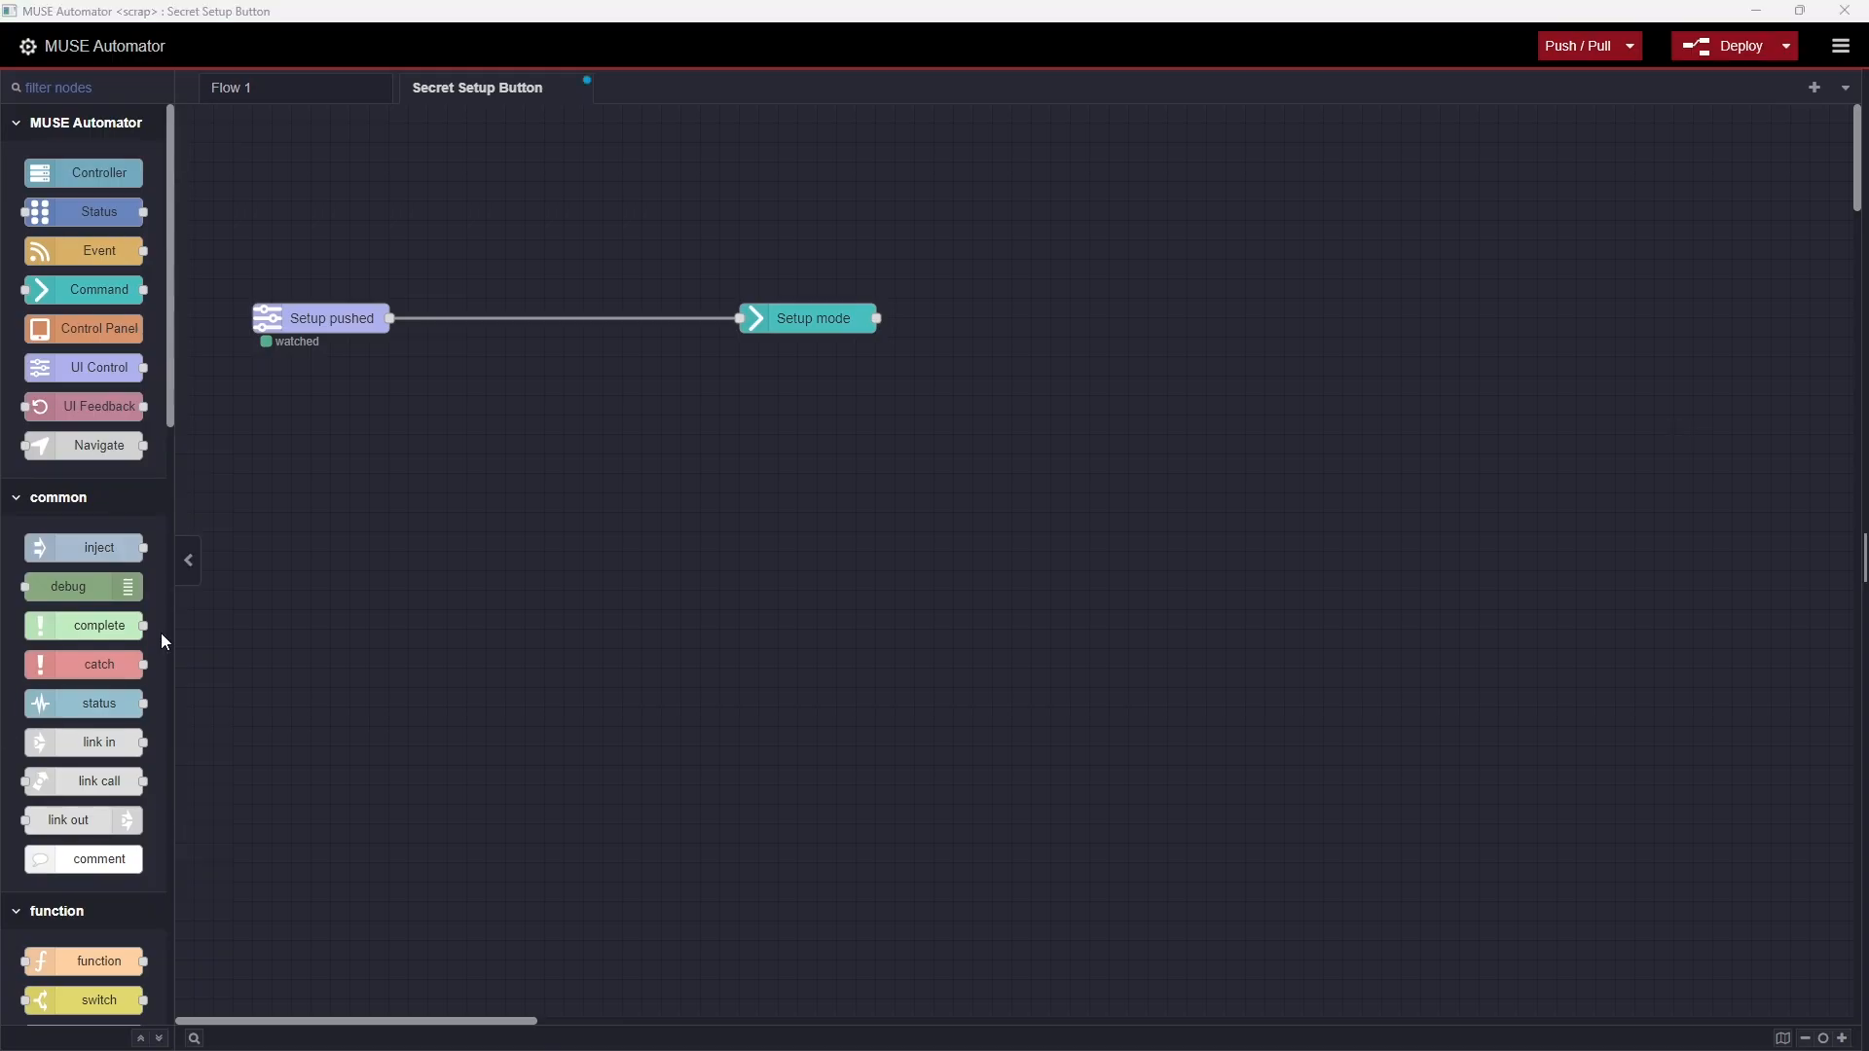
# Step: Insert a fixed 3-second delay node into the wire between Setup pushed and Setup mode
pyautogui.scroll(-4, 160, 633)
pyautogui.moveTo(93, 775); pyautogui.dragTo(563, 475)
pyautogui.doubleClick(565, 475)
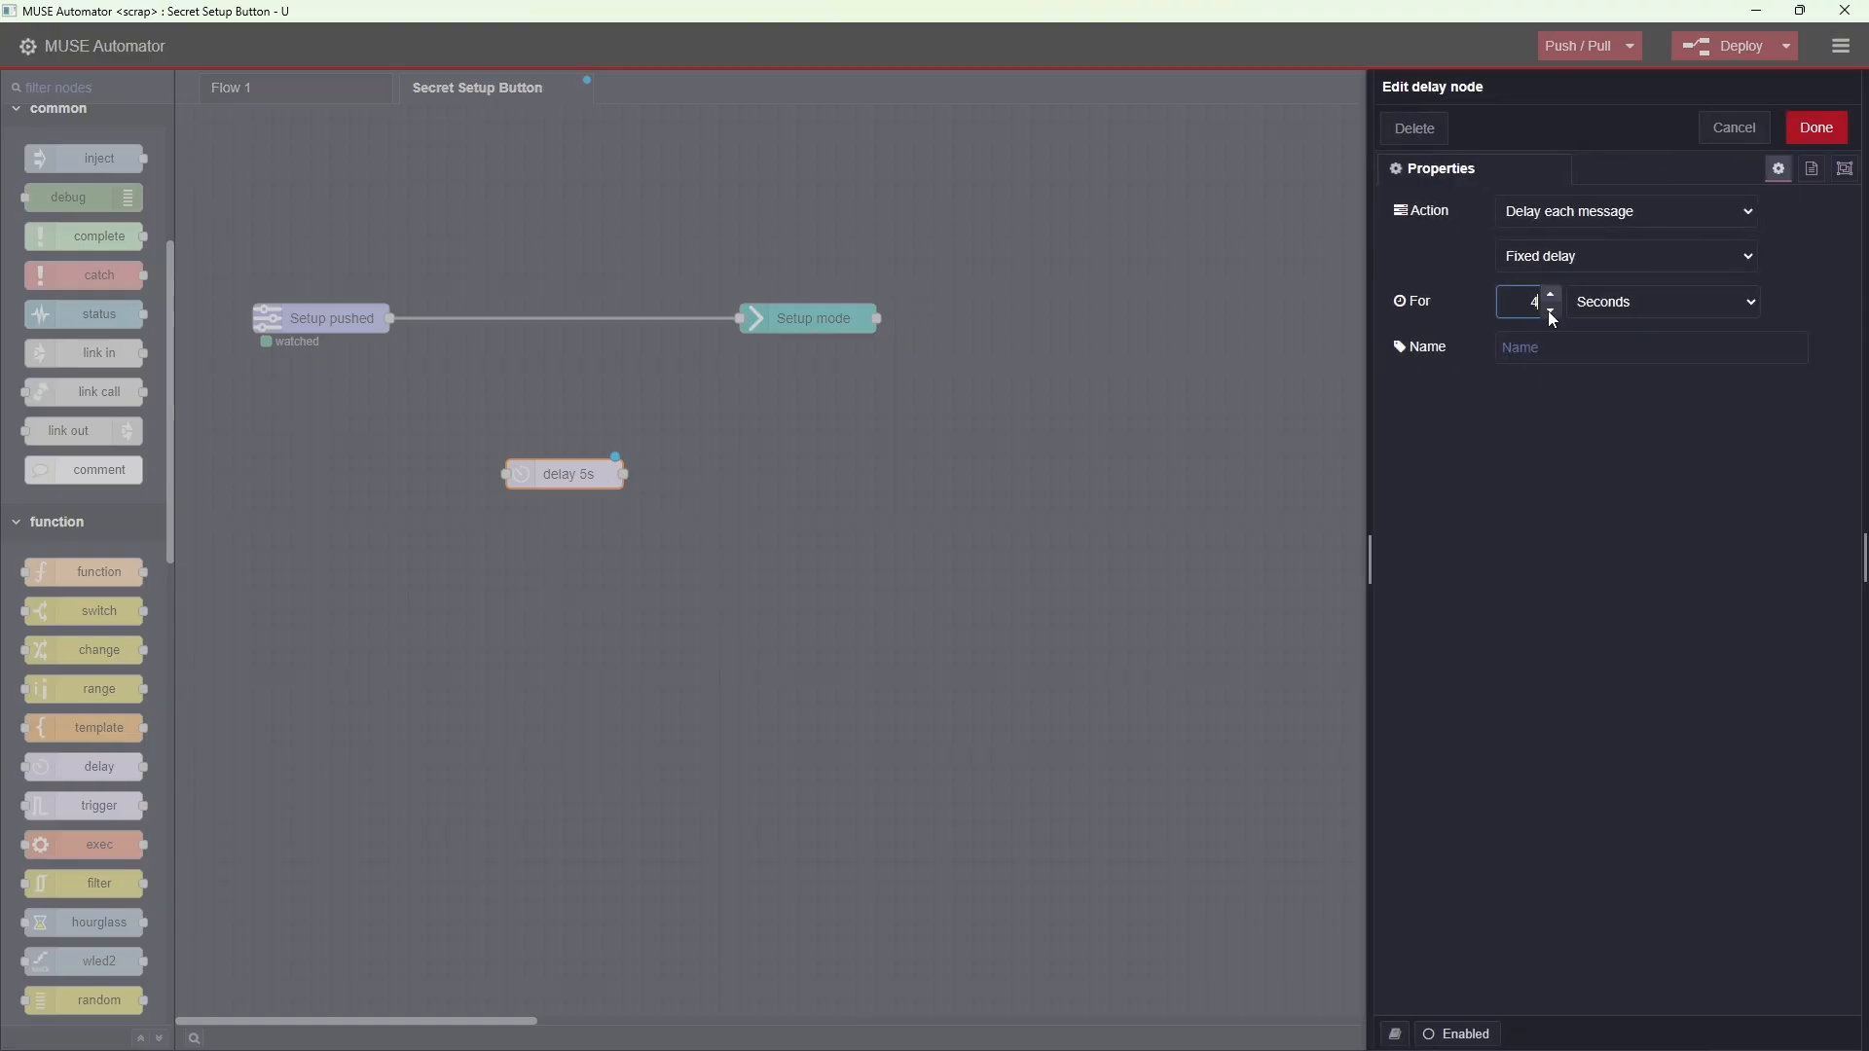
pyautogui.click(1803, 136)
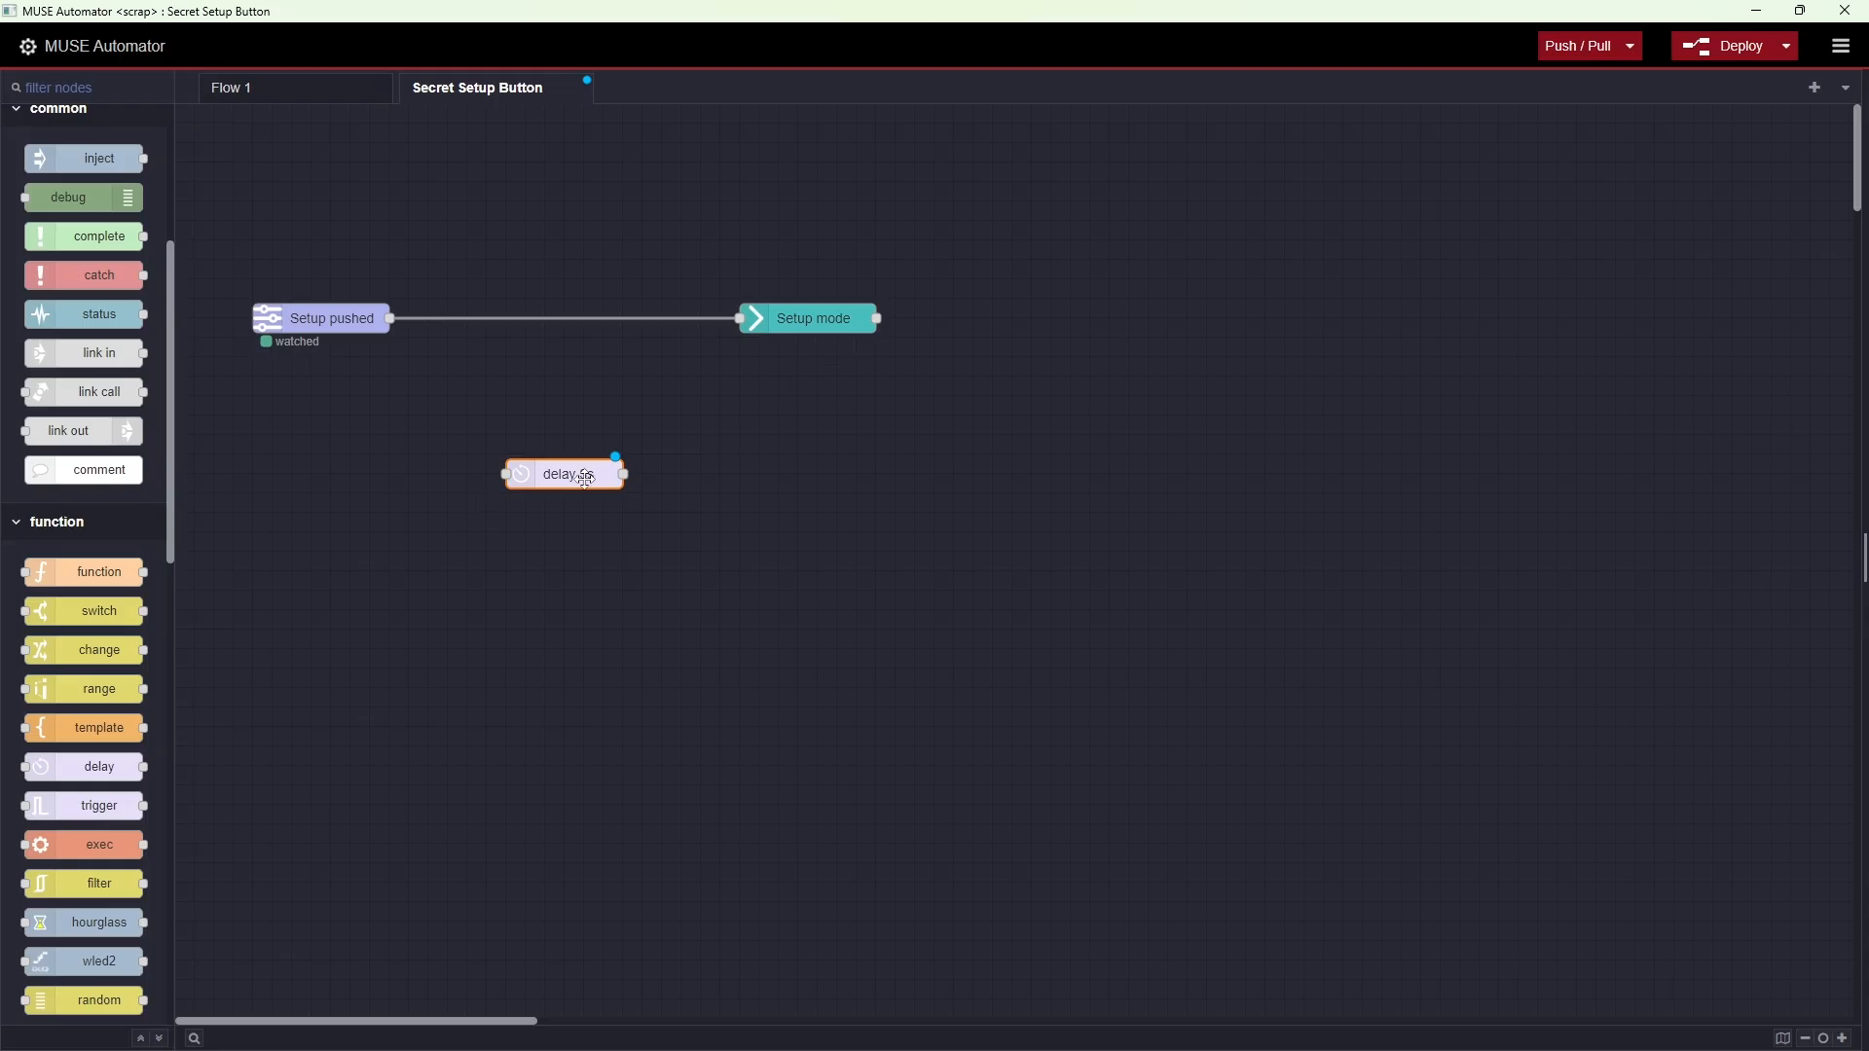
pyautogui.moveTo(585, 479); pyautogui.dragTo(619, 326)
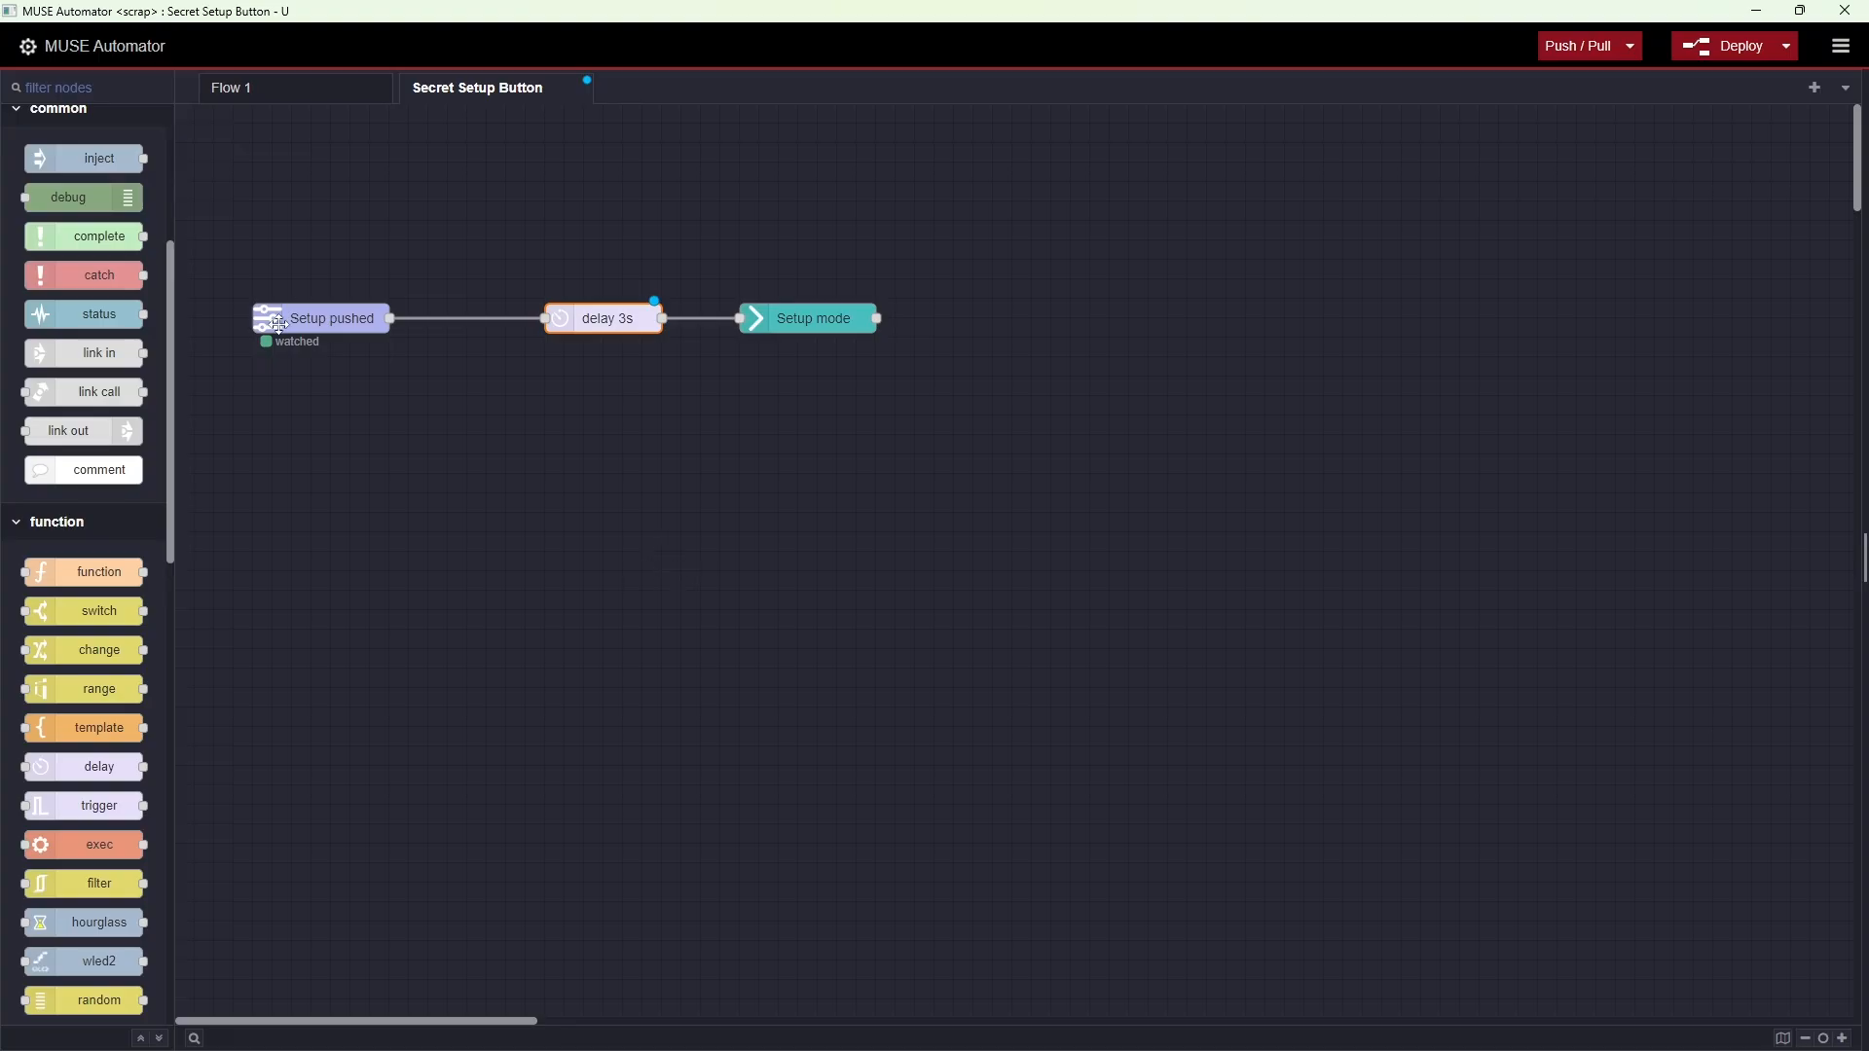
# Step: Duplicate the Setup pushed node, rename the copy "Setup released" and give it the matching release trigger
pyautogui.click(323, 320)
pyautogui.hotkey('ctrl', 'c')
pyautogui.hotkey('ctrl', 'v')
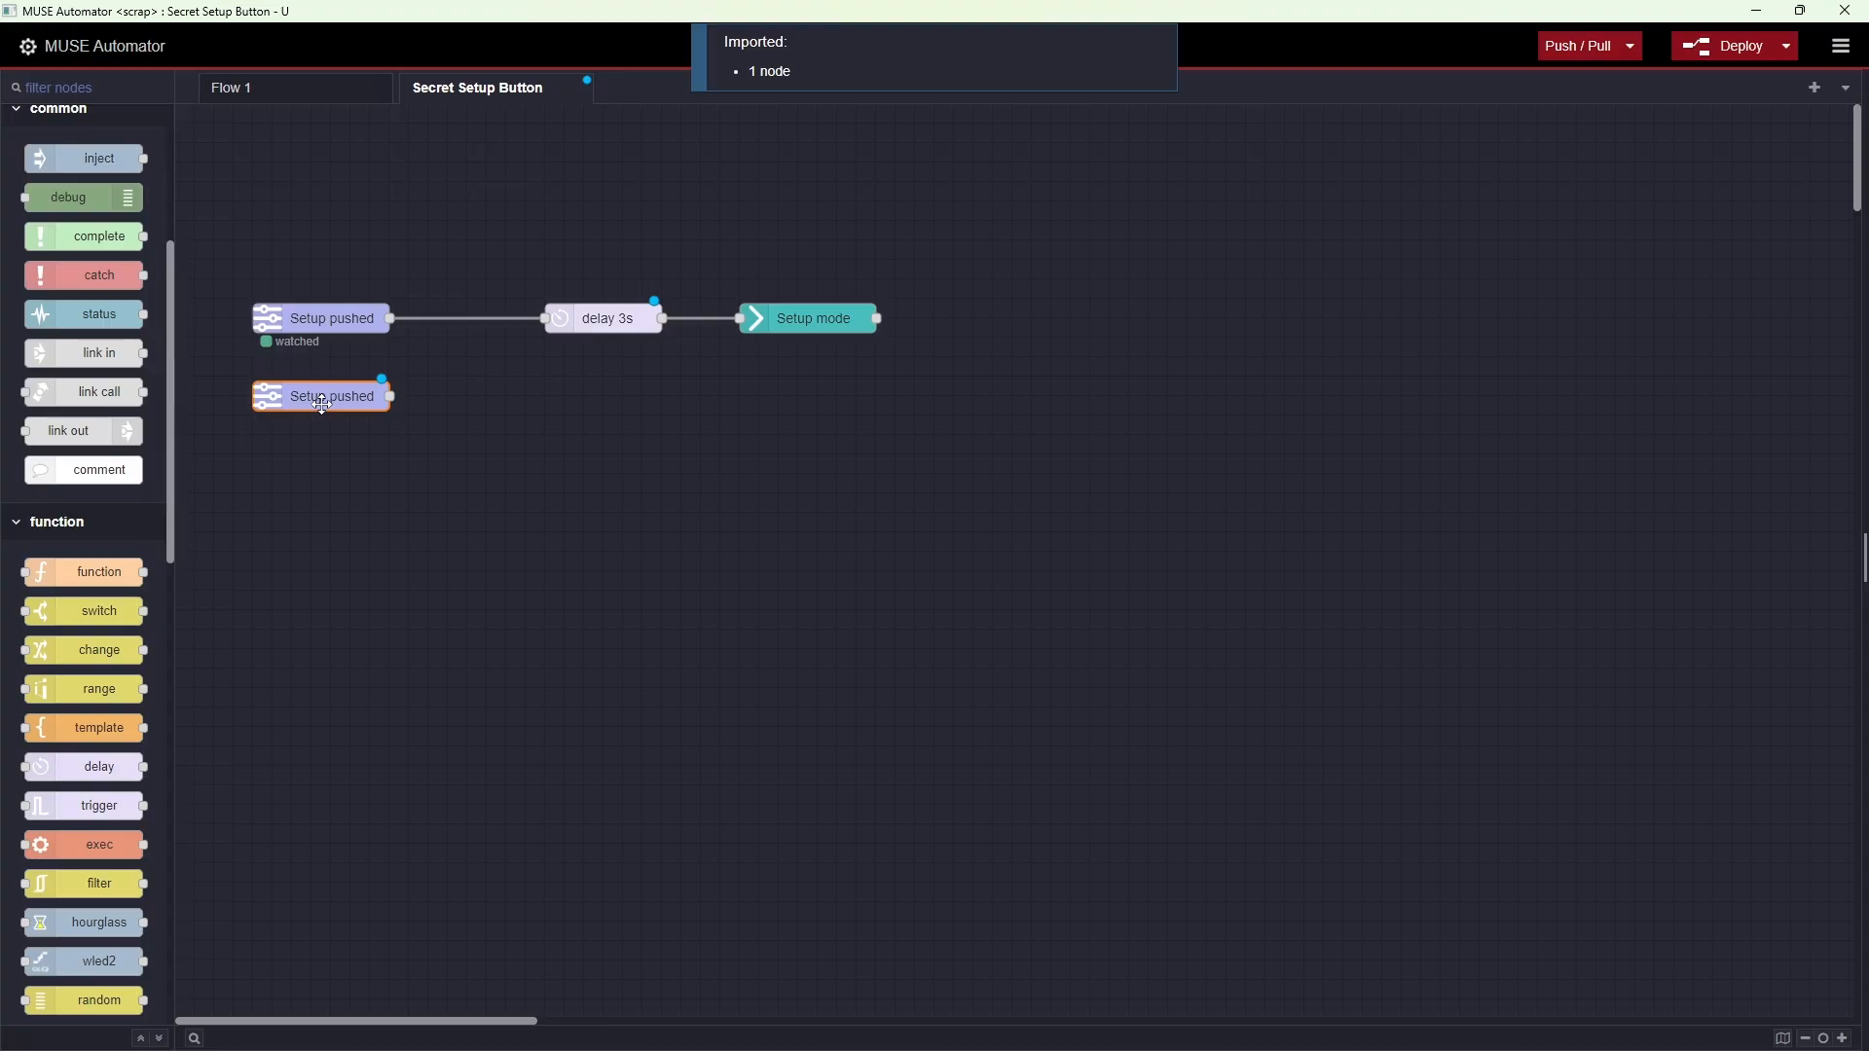
pyautogui.doubleClick(321, 396)
pyautogui.doubleClick(1541, 211)
pyautogui.write('released')
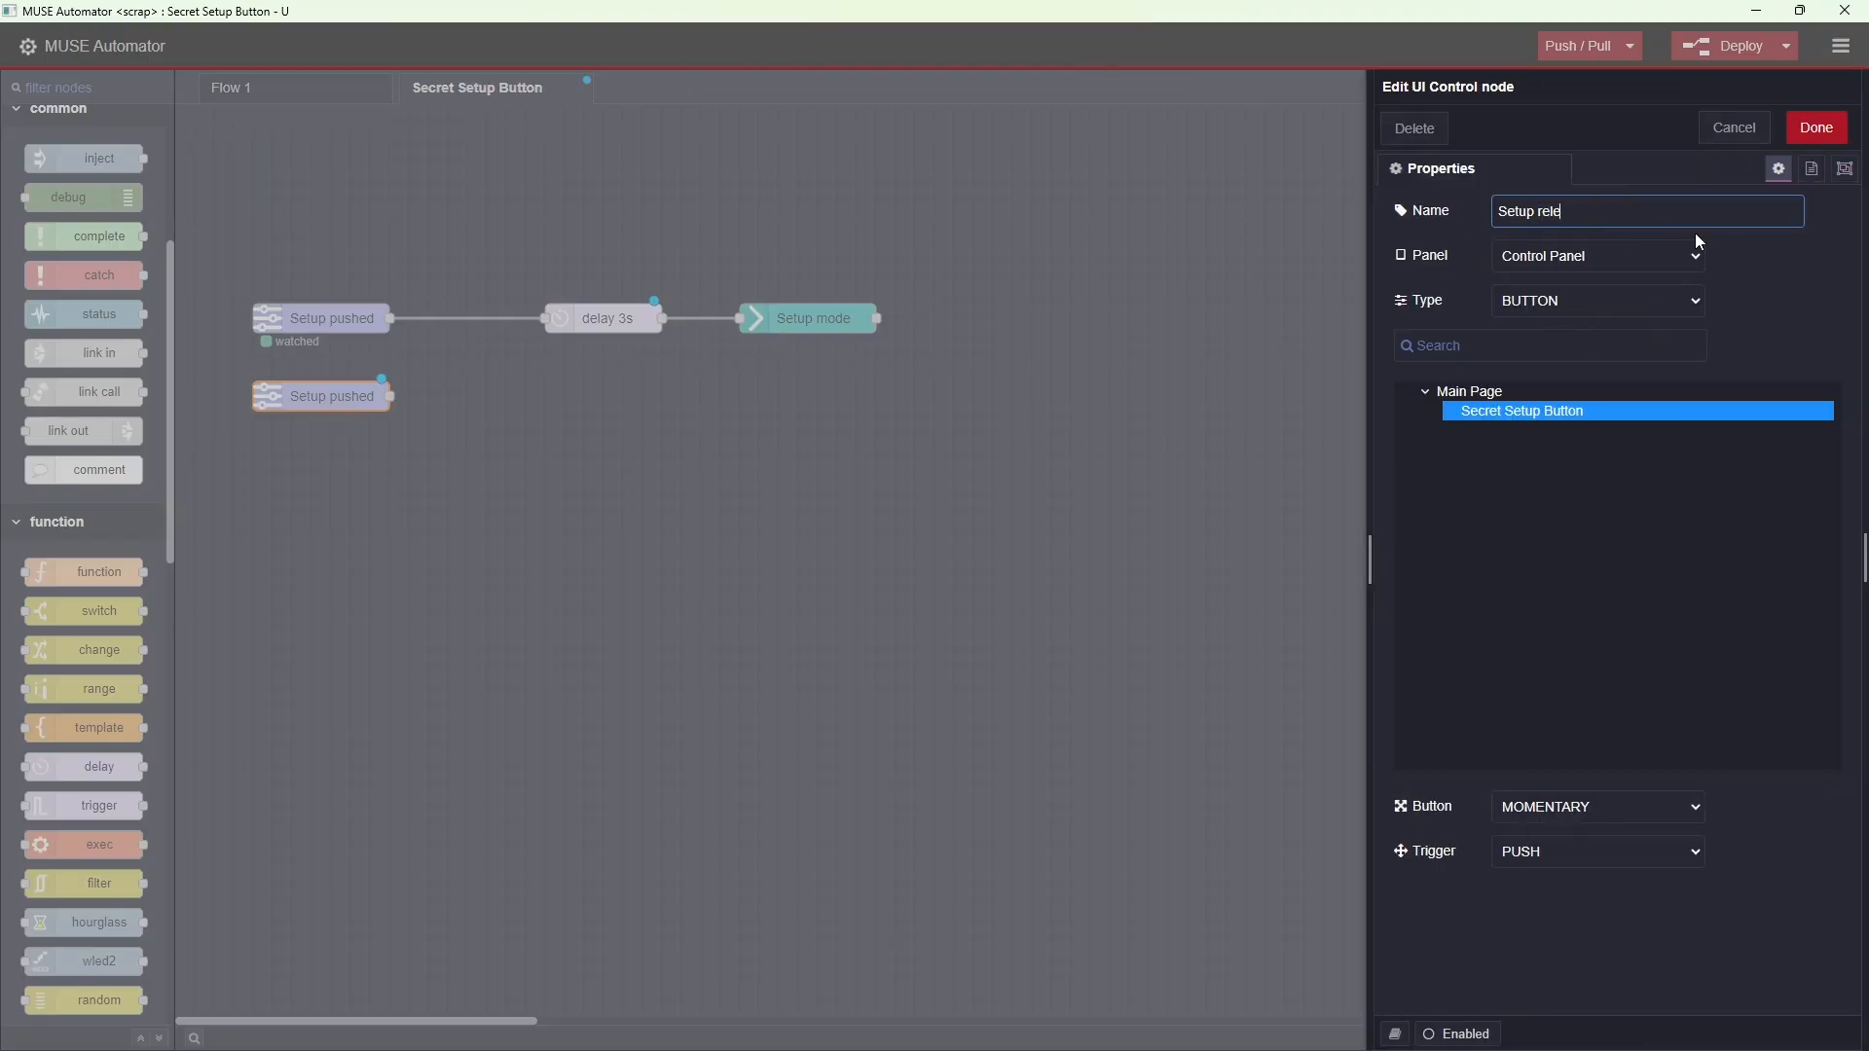
pyautogui.click(1535, 867)
pyautogui.click(1537, 921)
pyautogui.click(1817, 128)
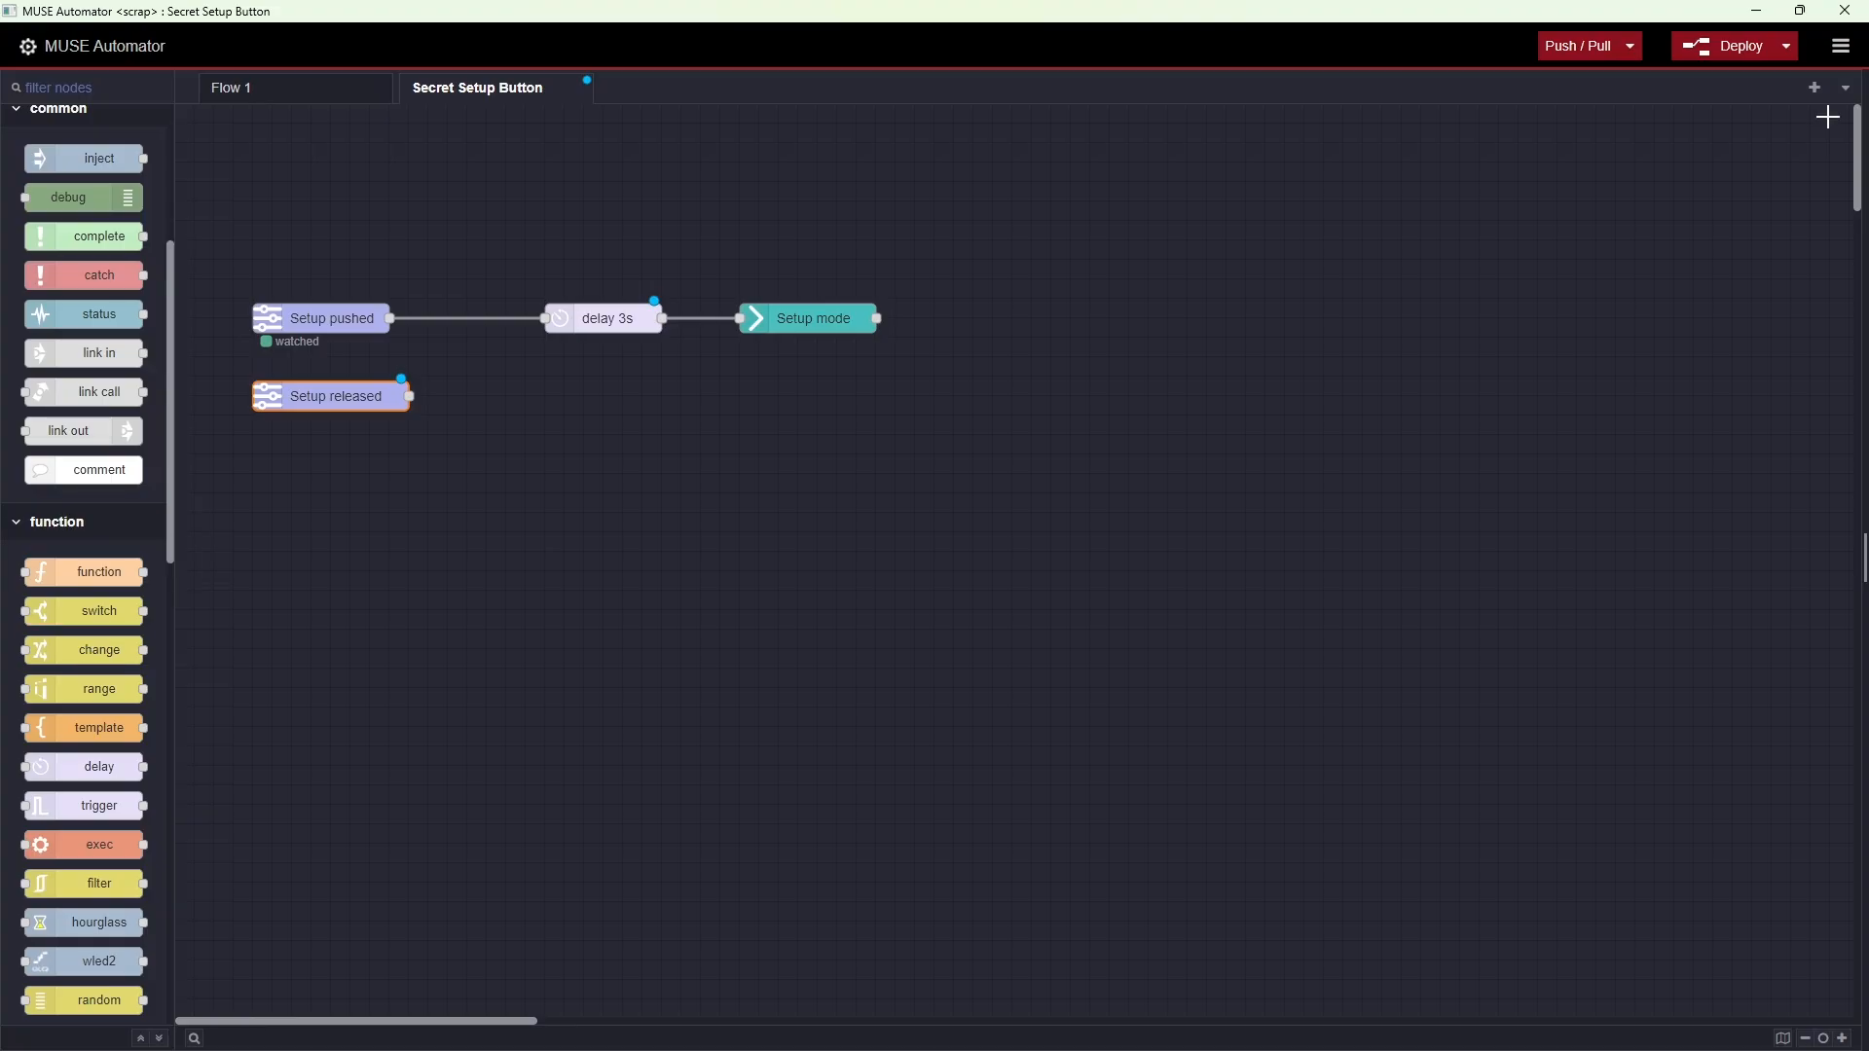
# Step: Add a change node beside Setup released, name it "Reset timer" and make its rule set msg.reset
pyautogui.moveTo(94, 643); pyautogui.dragTo(589, 387)
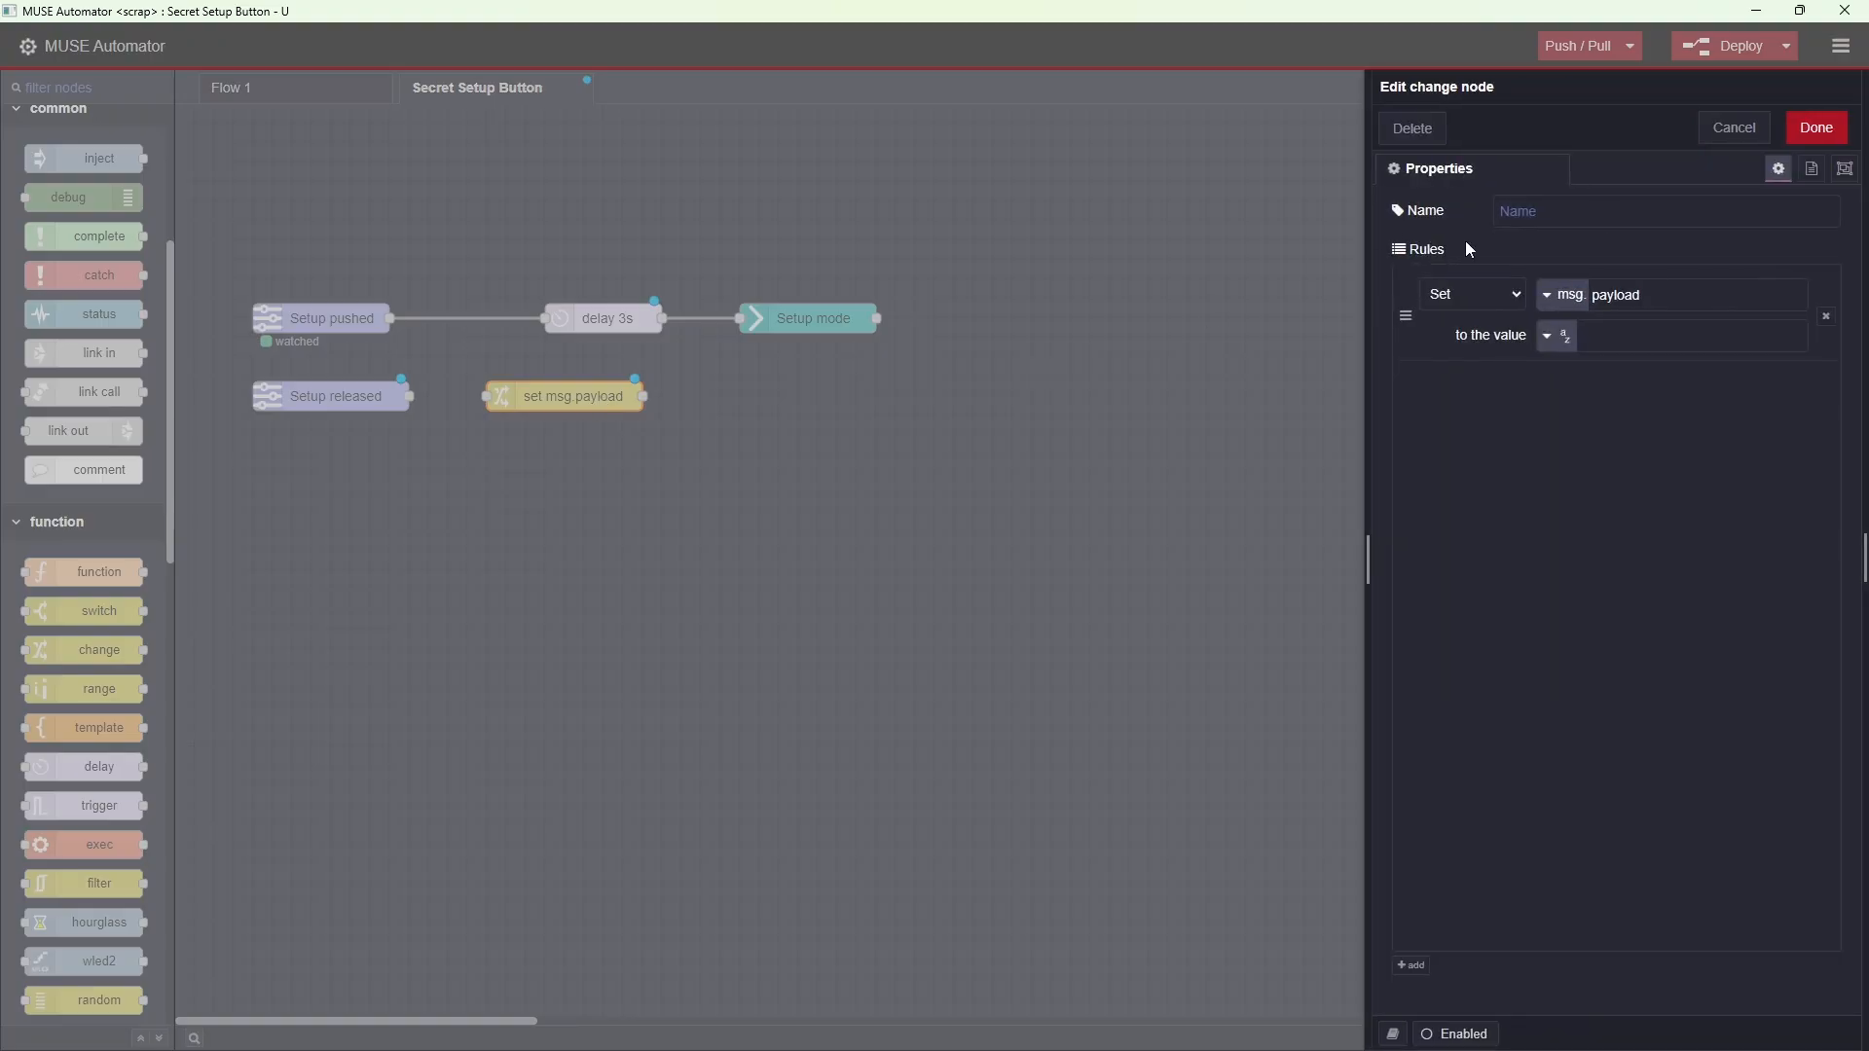
pyautogui.doubleClick(584, 393)
pyautogui.click(1582, 207)
pyautogui.write('Reset timer')
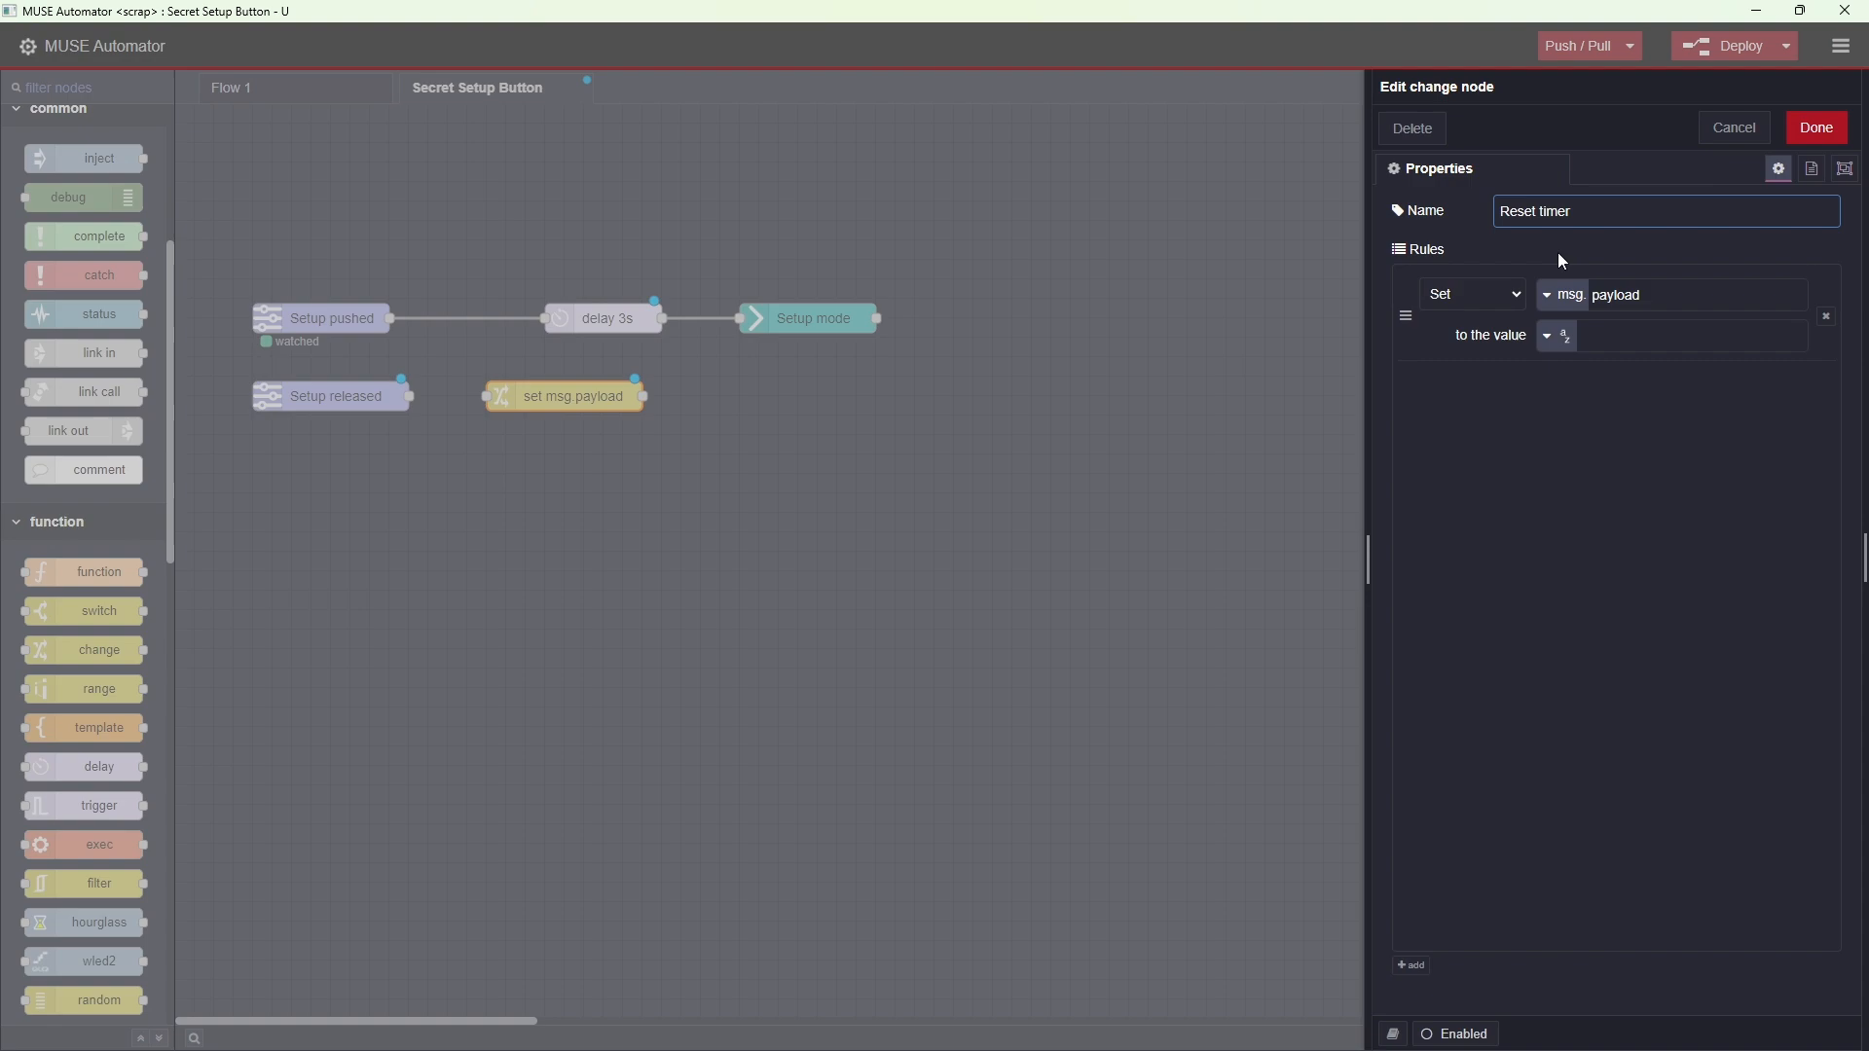
pyautogui.moveTo(1655, 295); pyautogui.dragTo(1428, 297)
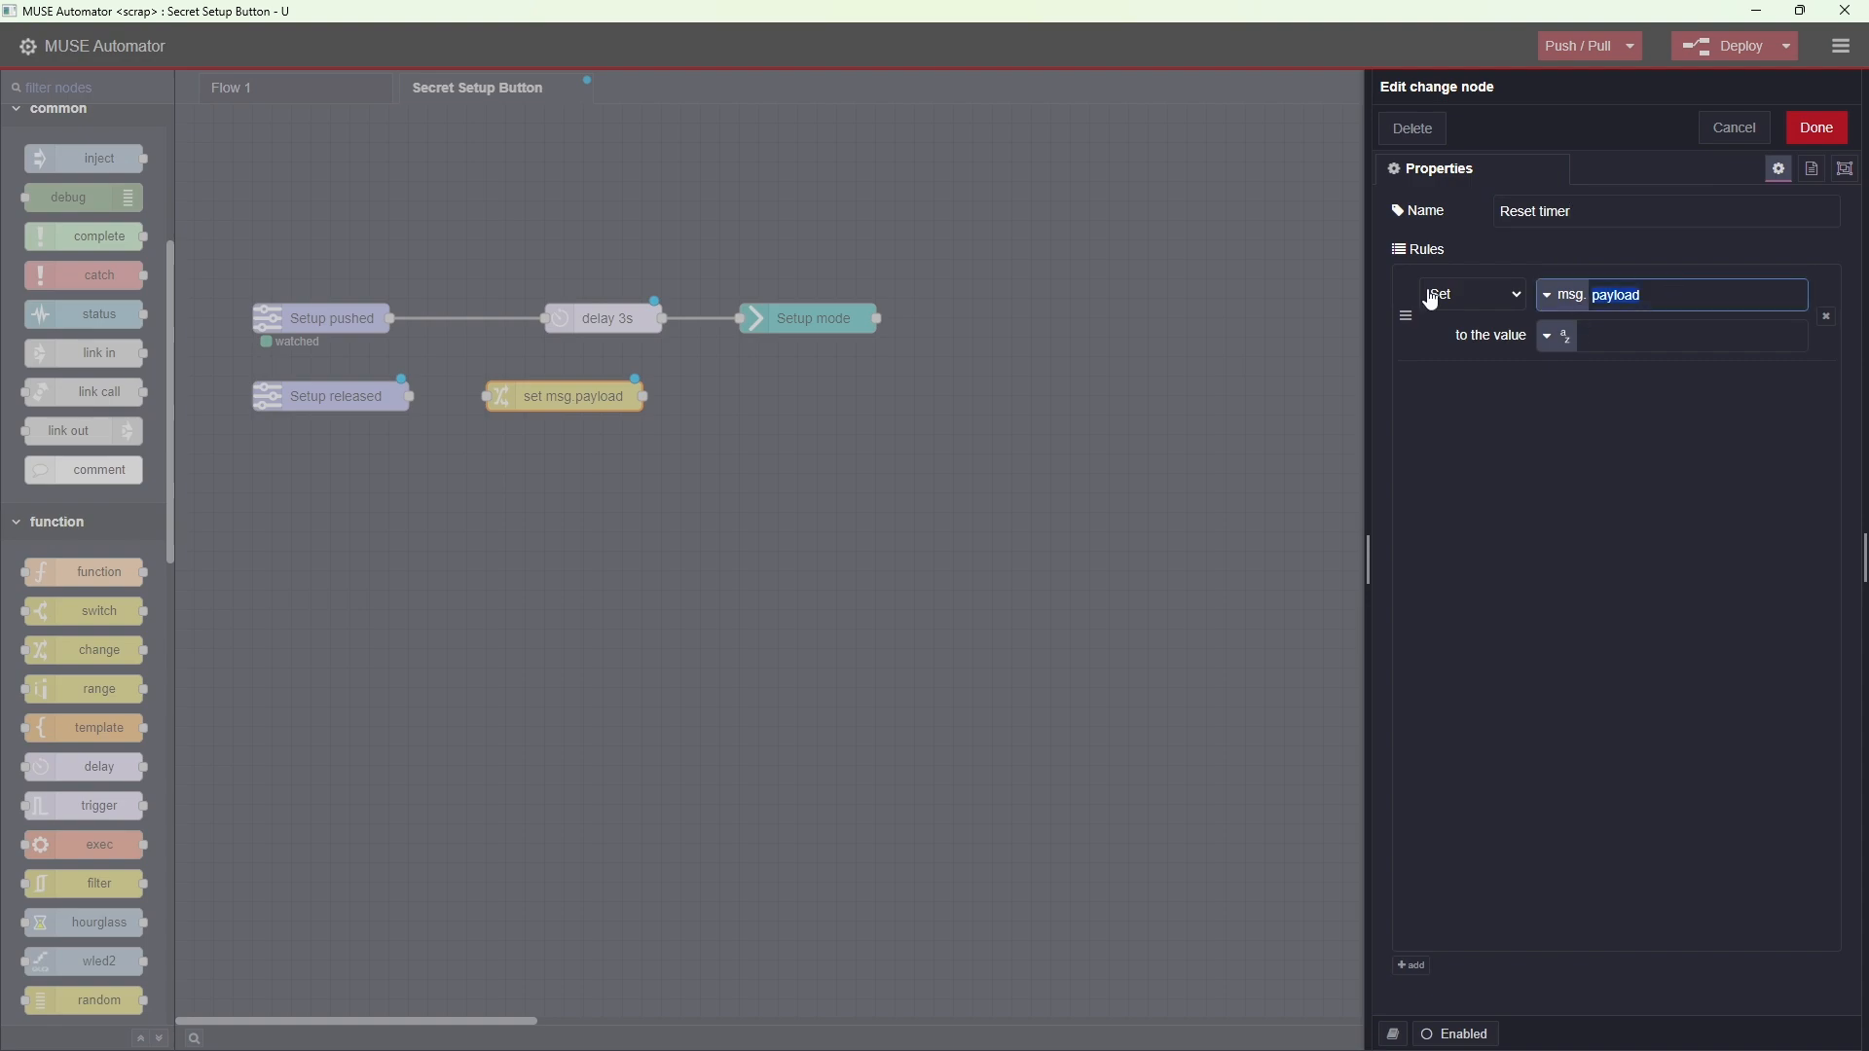
pyautogui.write('reset')
pyautogui.click(1604, 542)
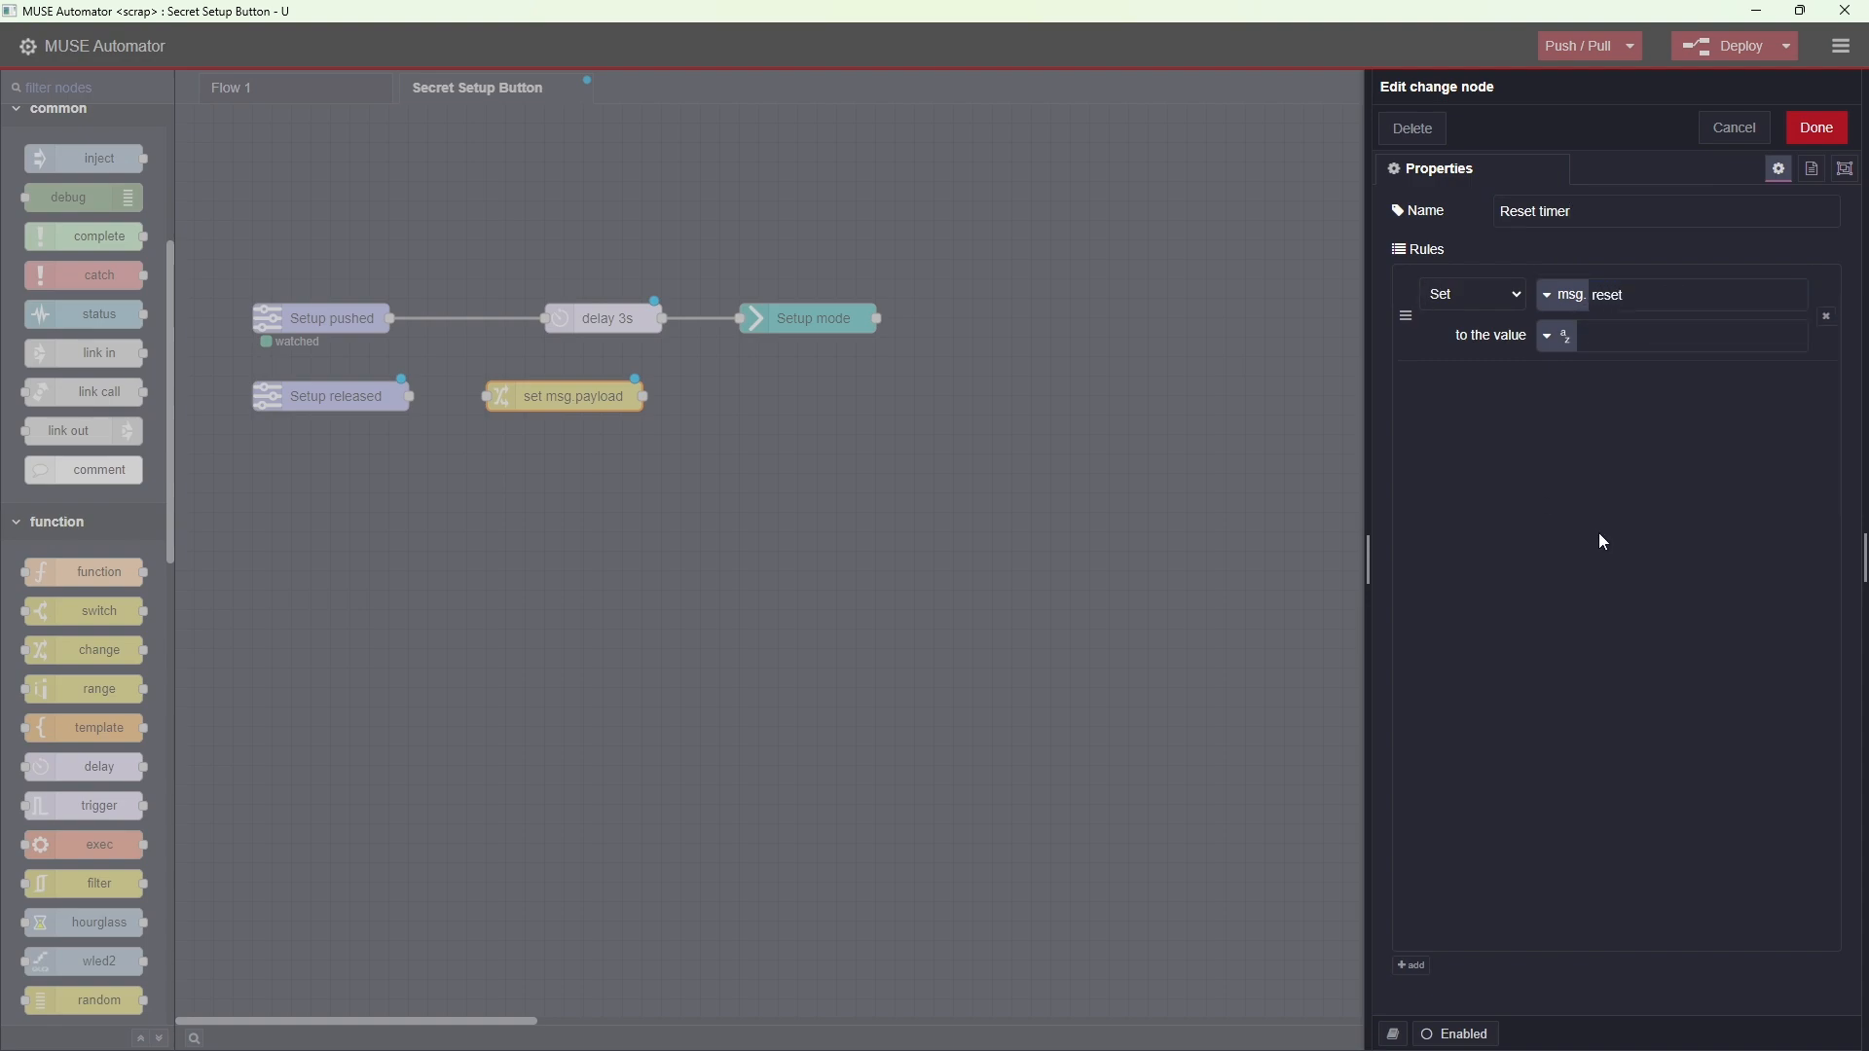
pyautogui.click(1817, 127)
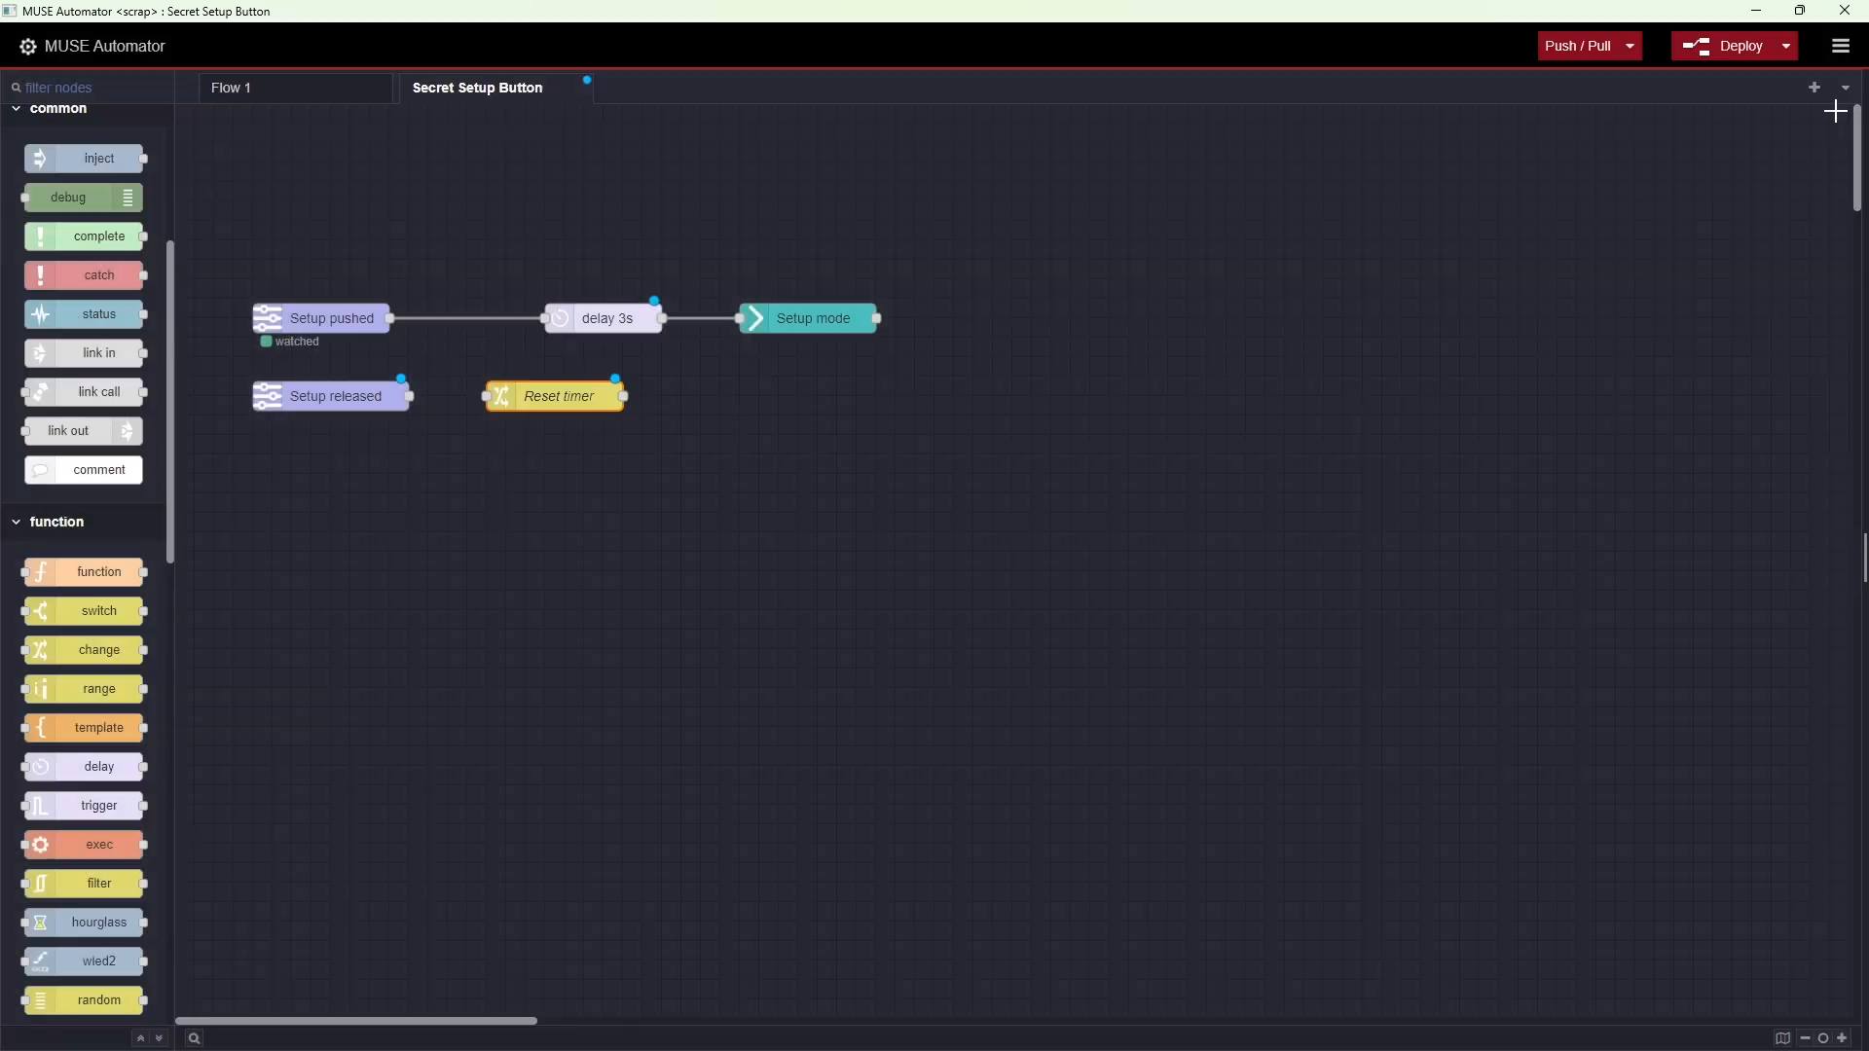
# Step: Wire Setup released through Reset timer into the 3-second delay node, making room for the connection, and deploy the flow
pyautogui.moveTo(511, 275); pyautogui.dragTo(955, 371)
pyautogui.moveTo(608, 318); pyautogui.dragTo(785, 318)
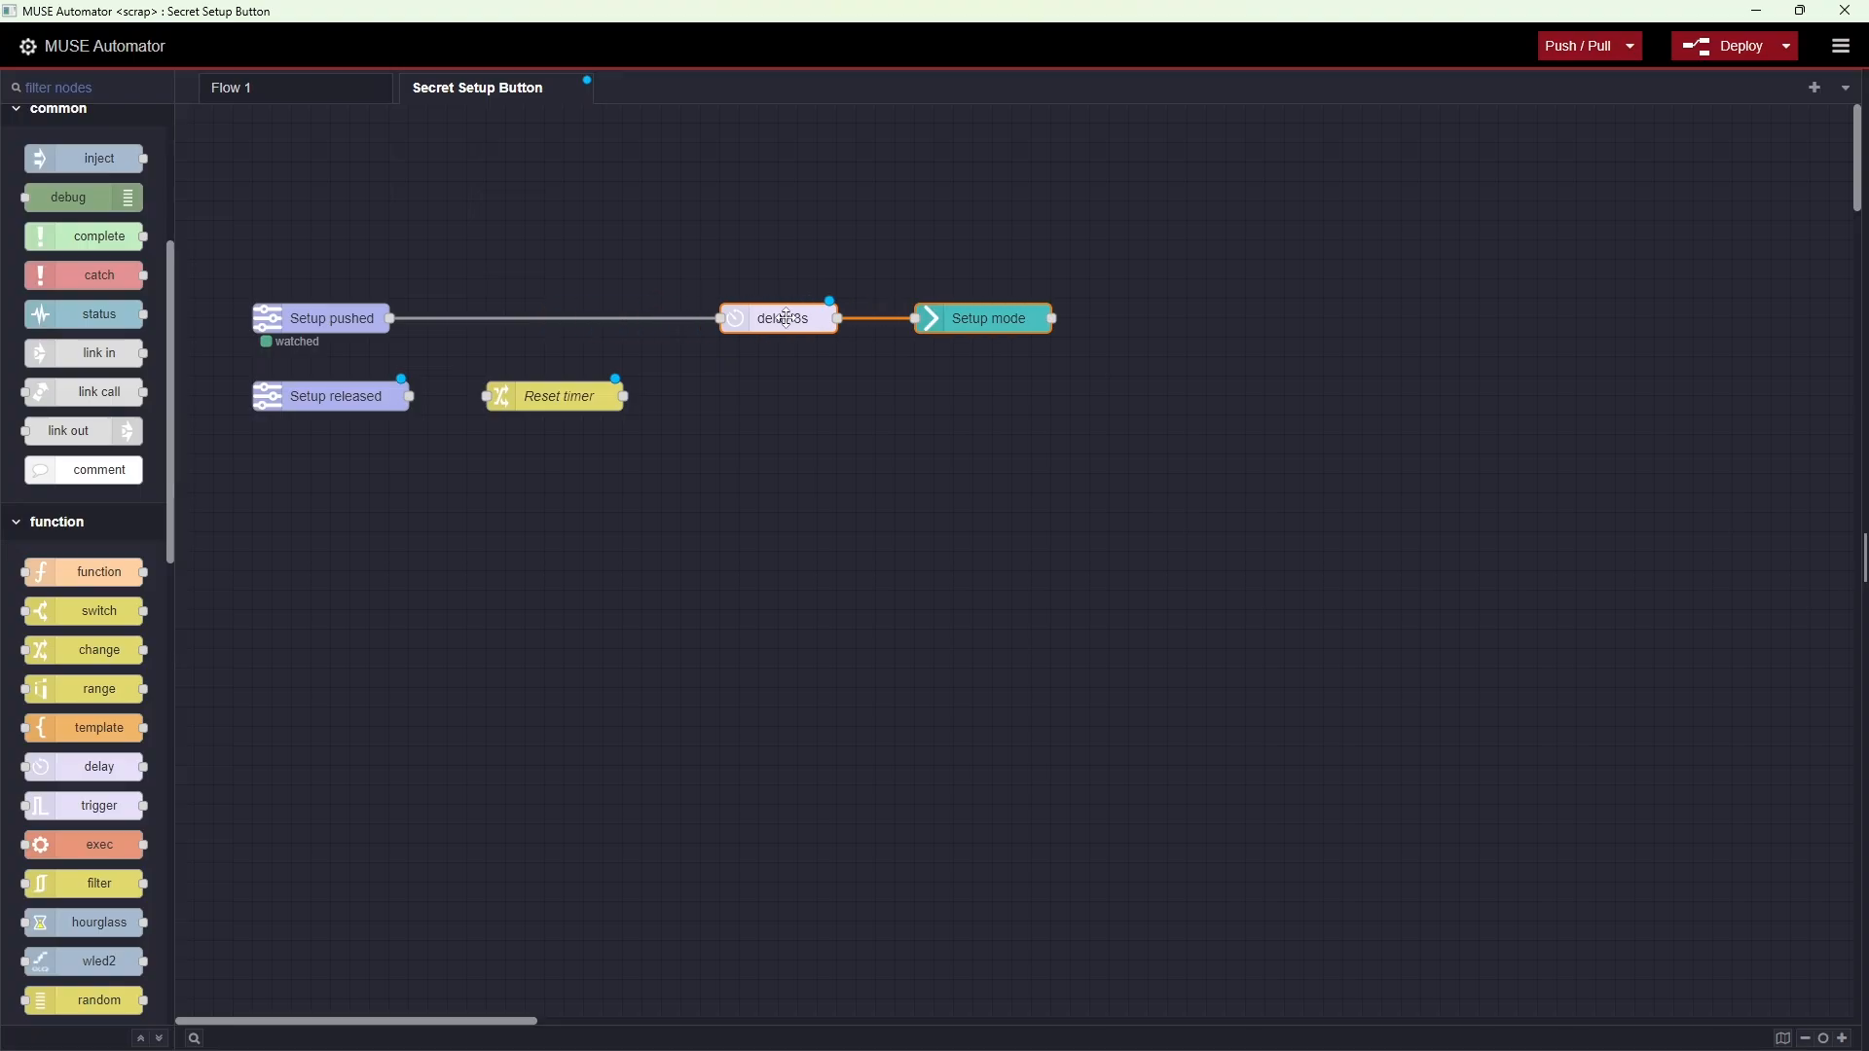
pyautogui.moveTo(410, 396); pyautogui.dragTo(486, 396)
pyautogui.moveTo(623, 396); pyautogui.dragTo(754, 310)
pyautogui.click(1702, 47)
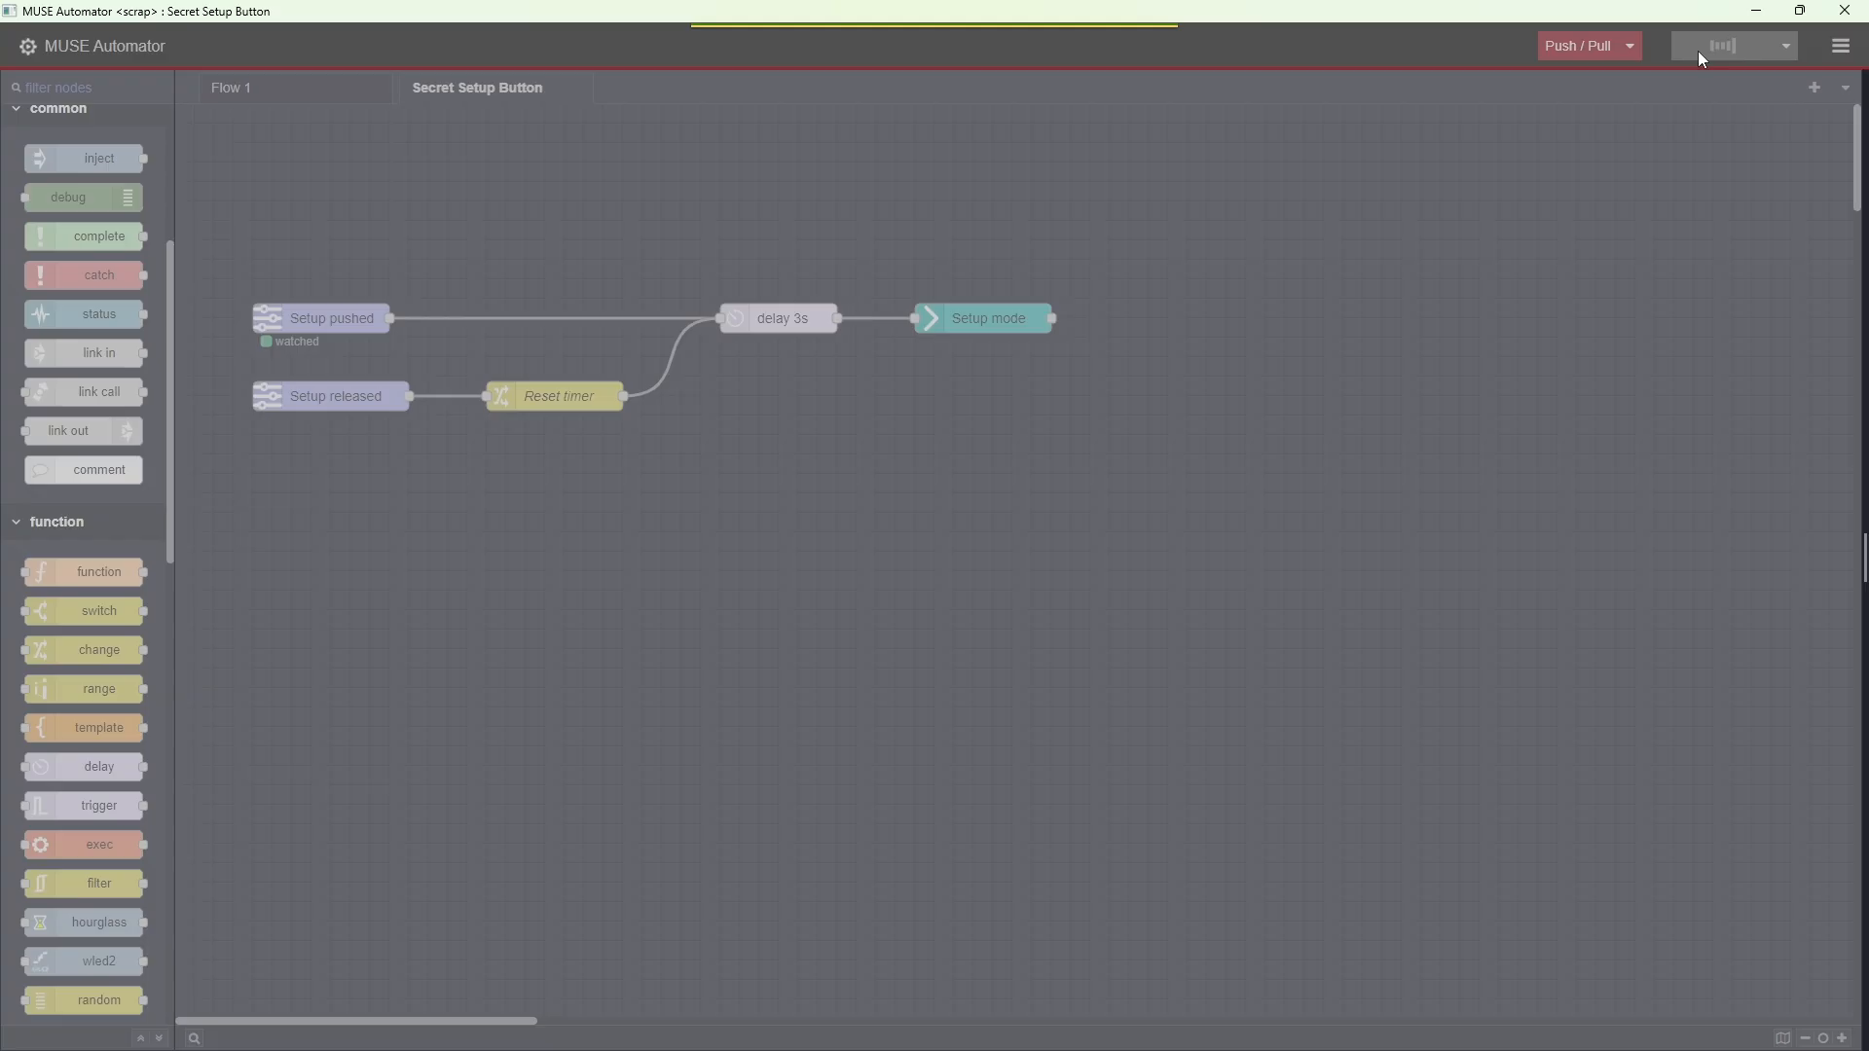